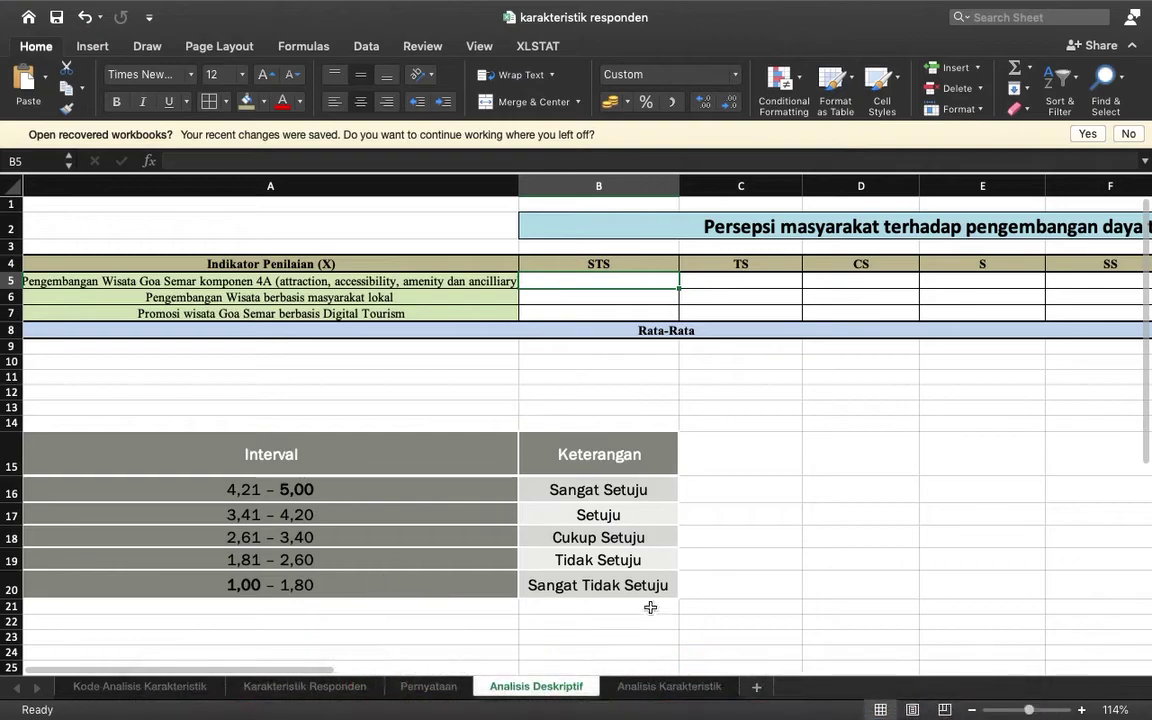
# Open the Pernyataan sheet and review the Persepsi 1 to Persepsi 4 question groups above the respondents' answers
pyautogui.click(430, 686)
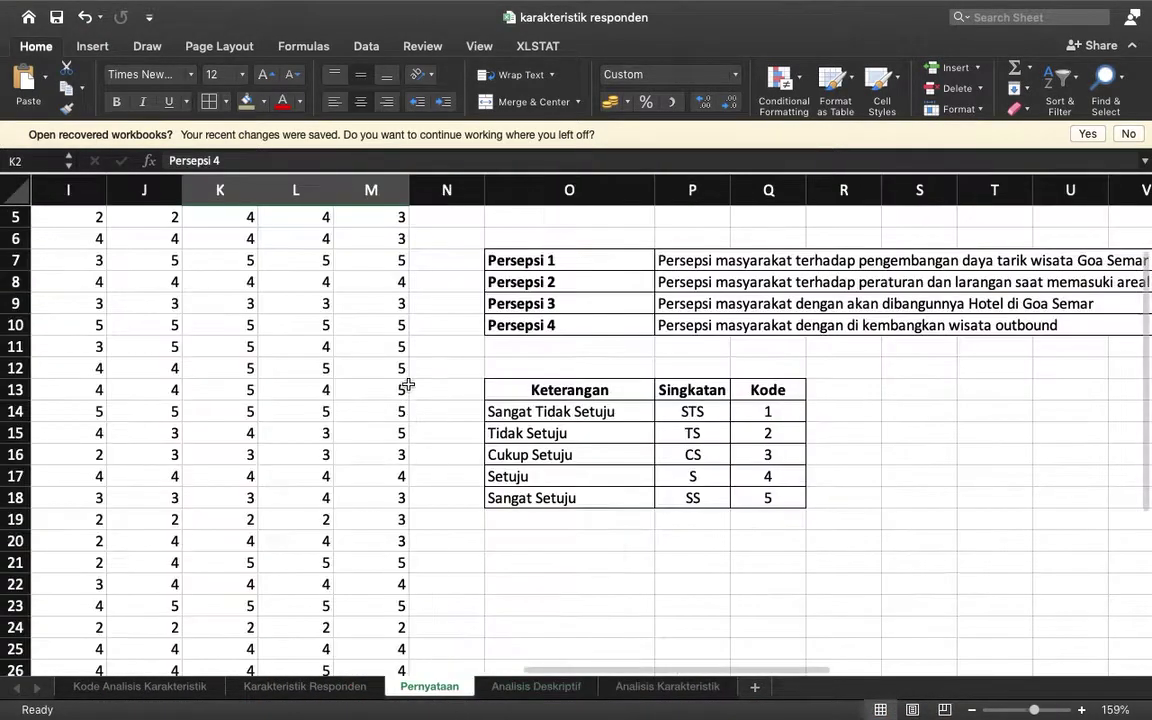
pyautogui.hscroll(-10, 540, 321)
pyautogui.scroll(3, 545, 320)
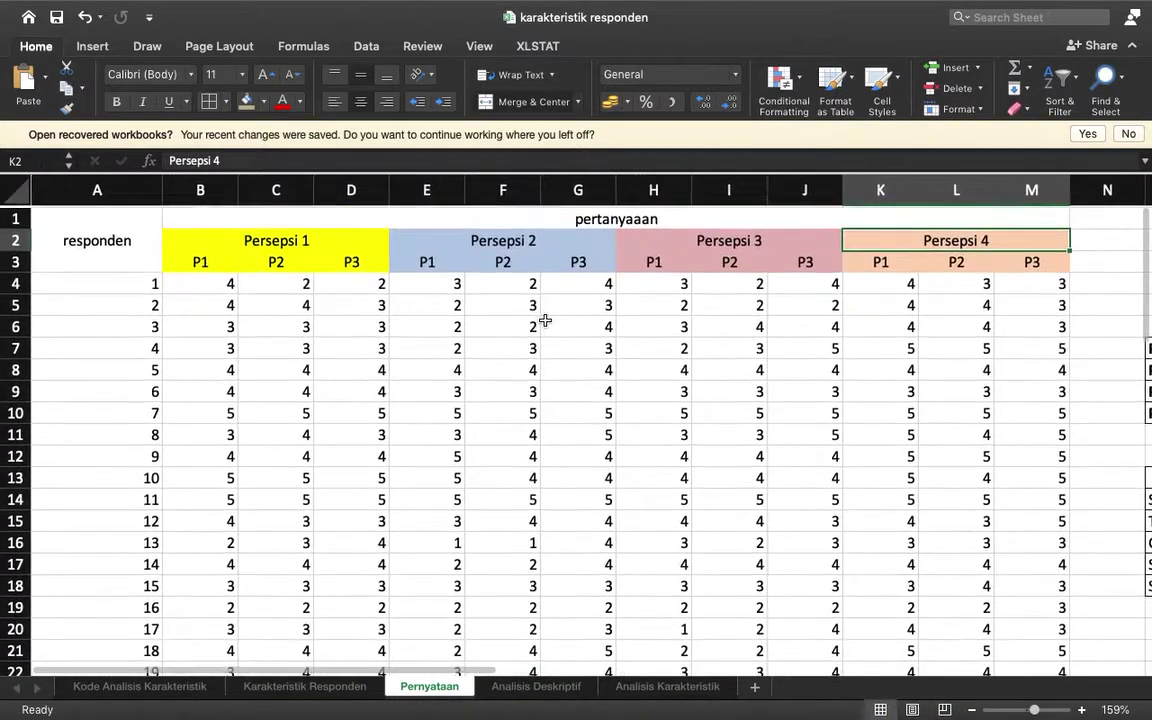
pyautogui.click(474, 246)
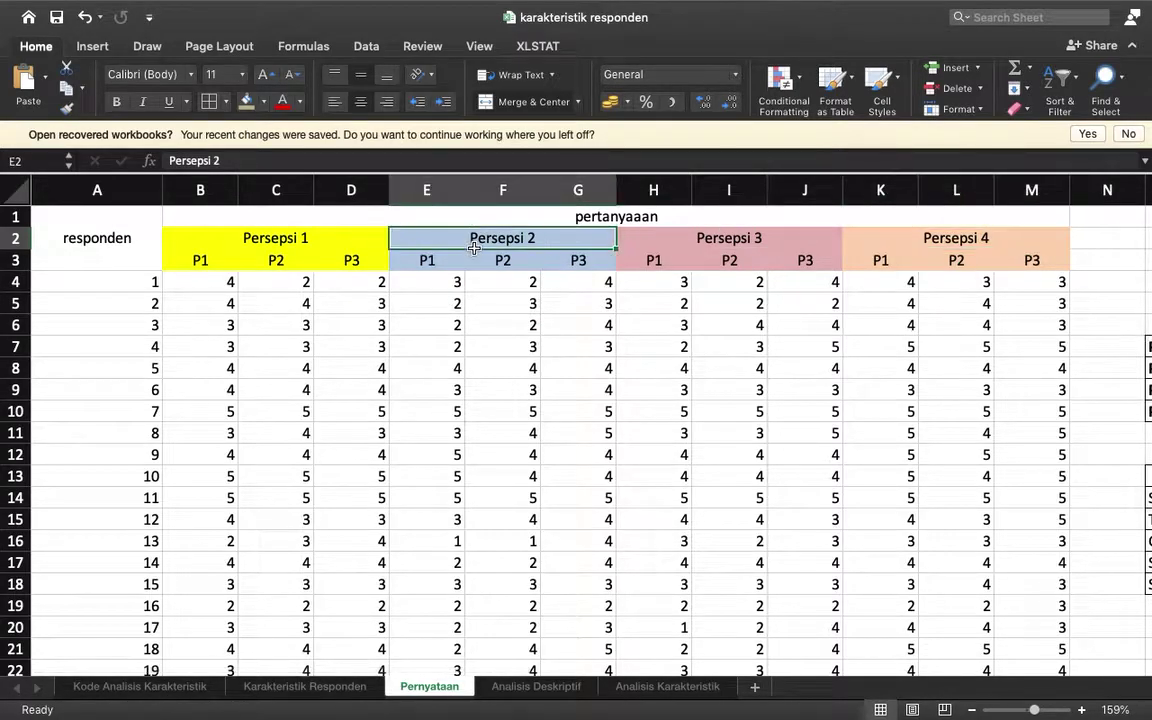
pyautogui.click(760, 238)
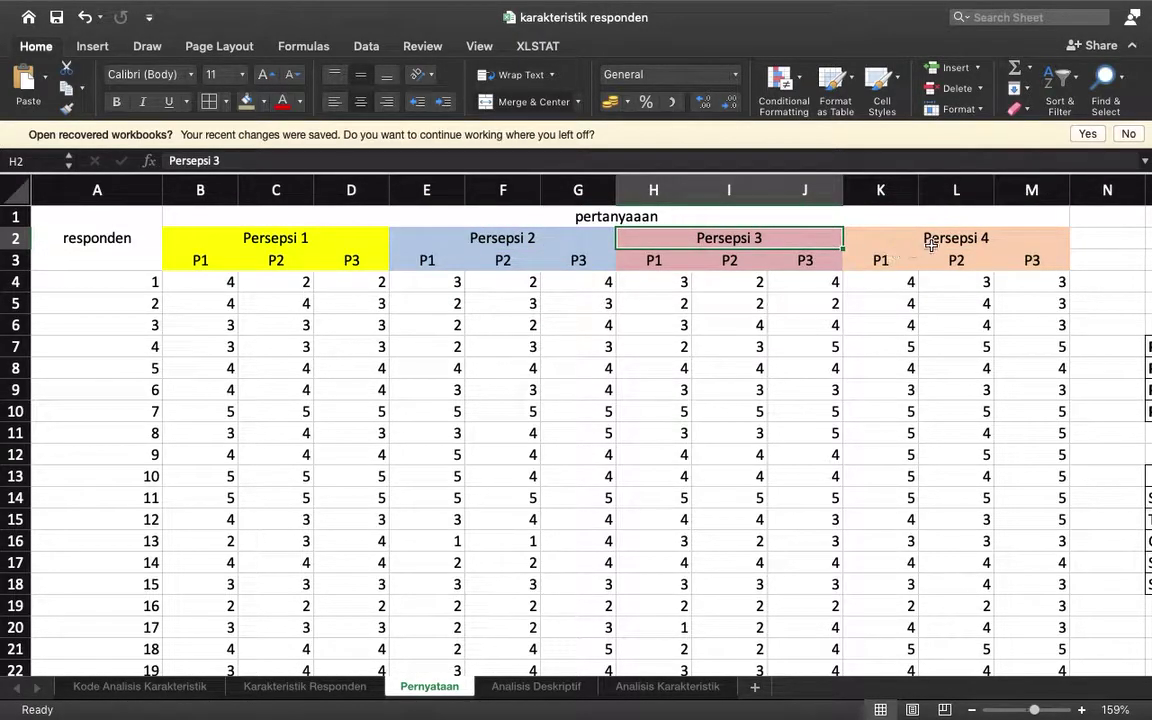
pyautogui.click(931, 245)
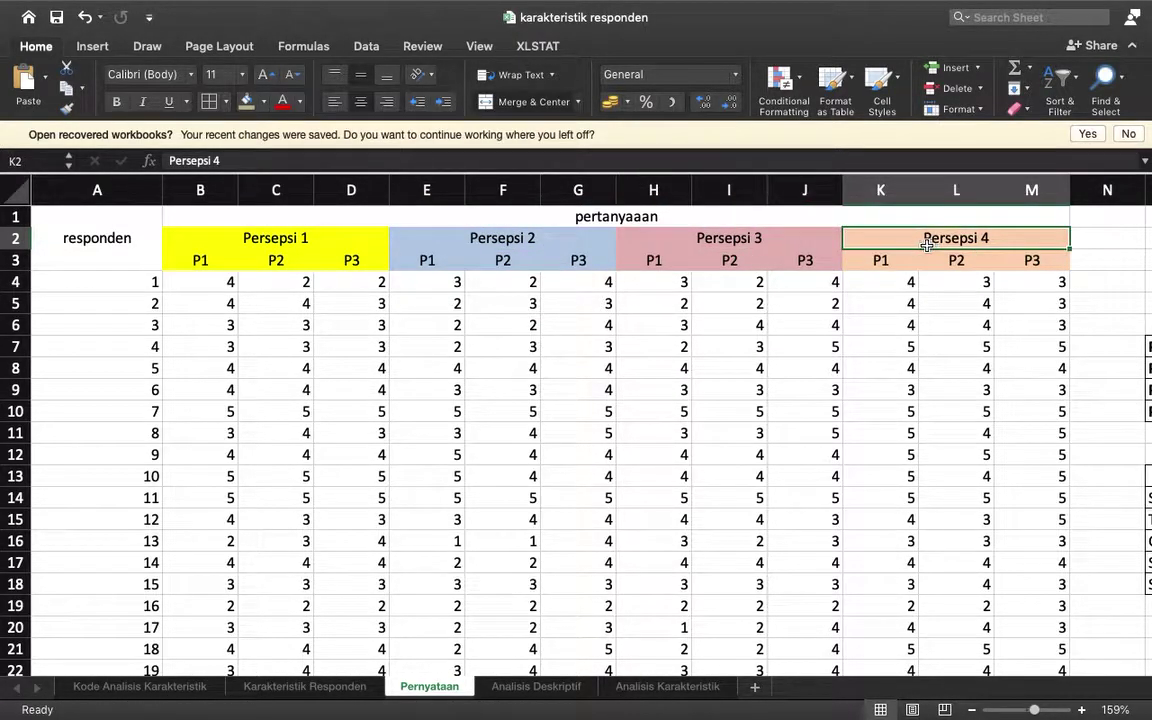
pyautogui.click(298, 240)
# Examine the reference tables describing each Persepsi and the answer codes beside the response data
pyautogui.hscroll(10, 352, 337)
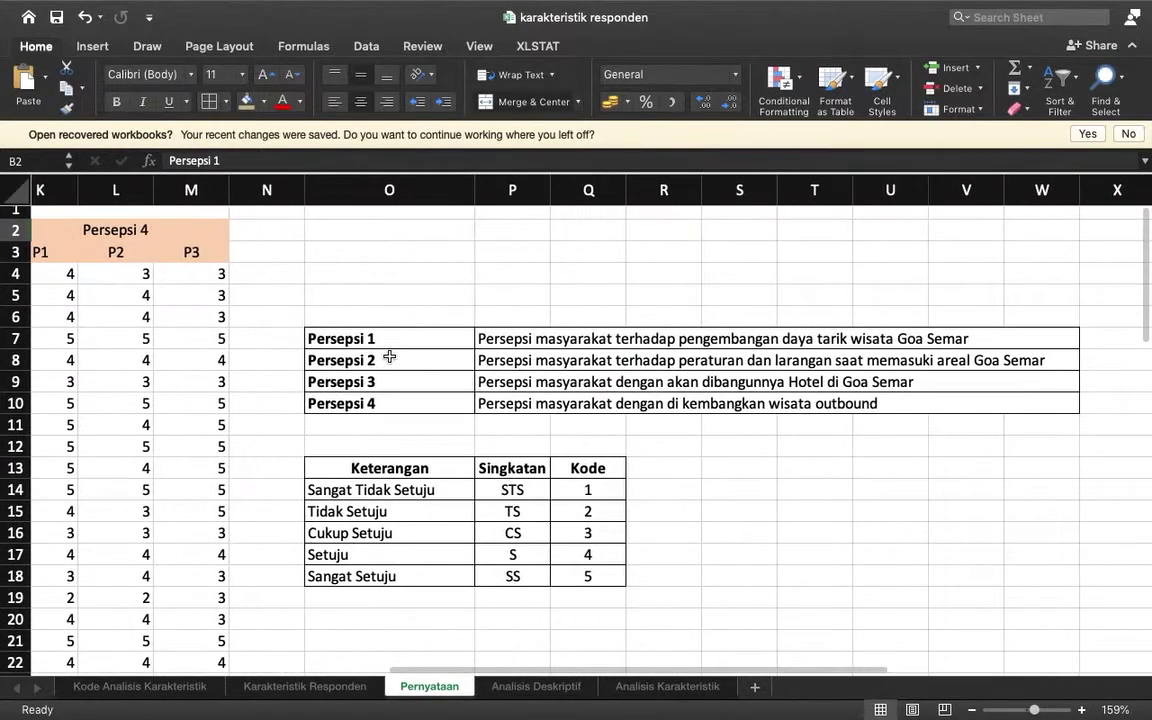
pyautogui.click(353, 352)
pyautogui.click(376, 340)
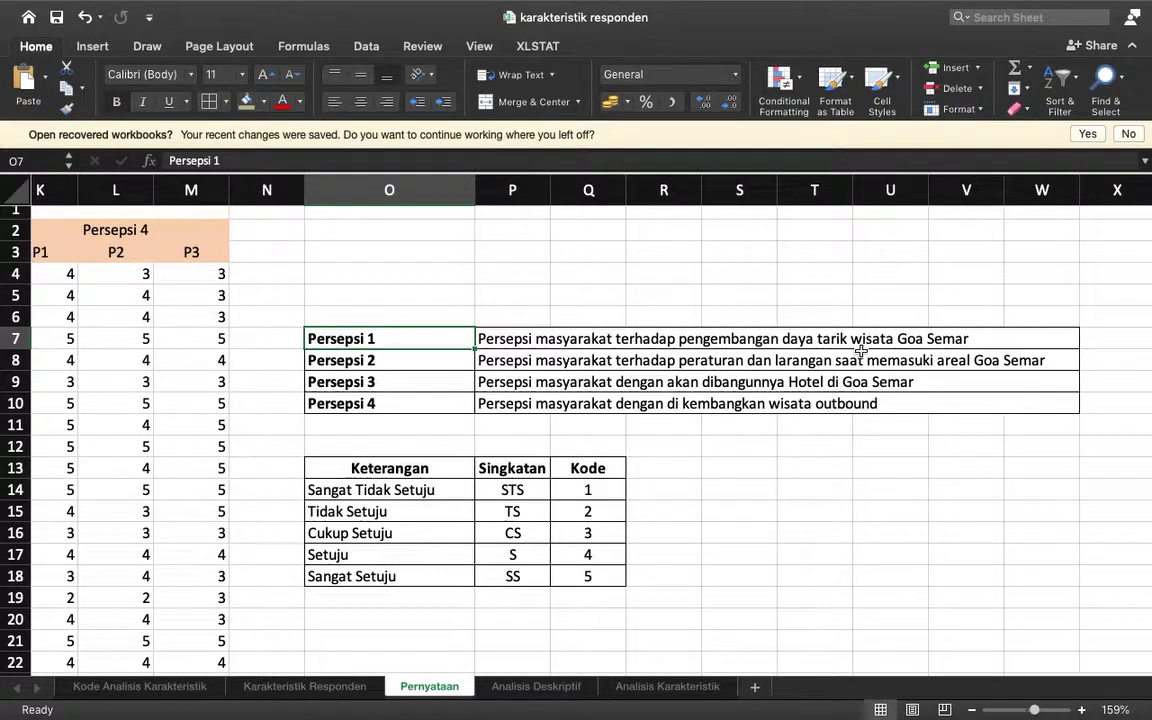
pyautogui.hscroll(-4, 607, 357)
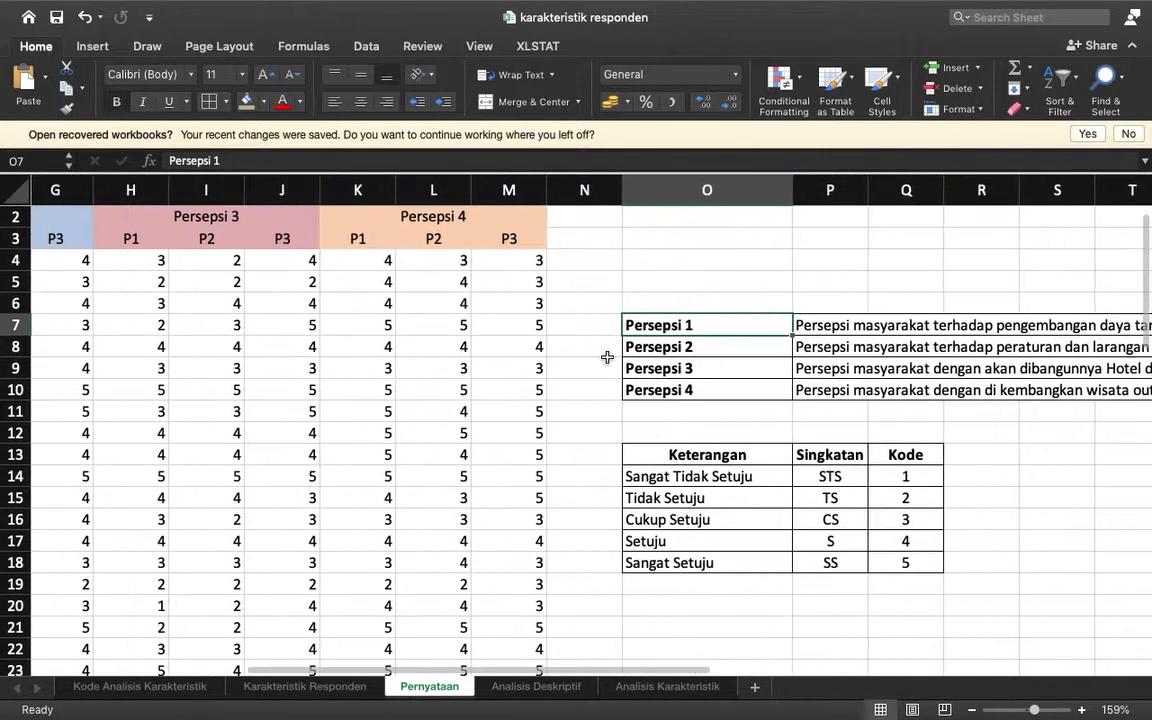
pyautogui.scroll(-5, 607, 357)
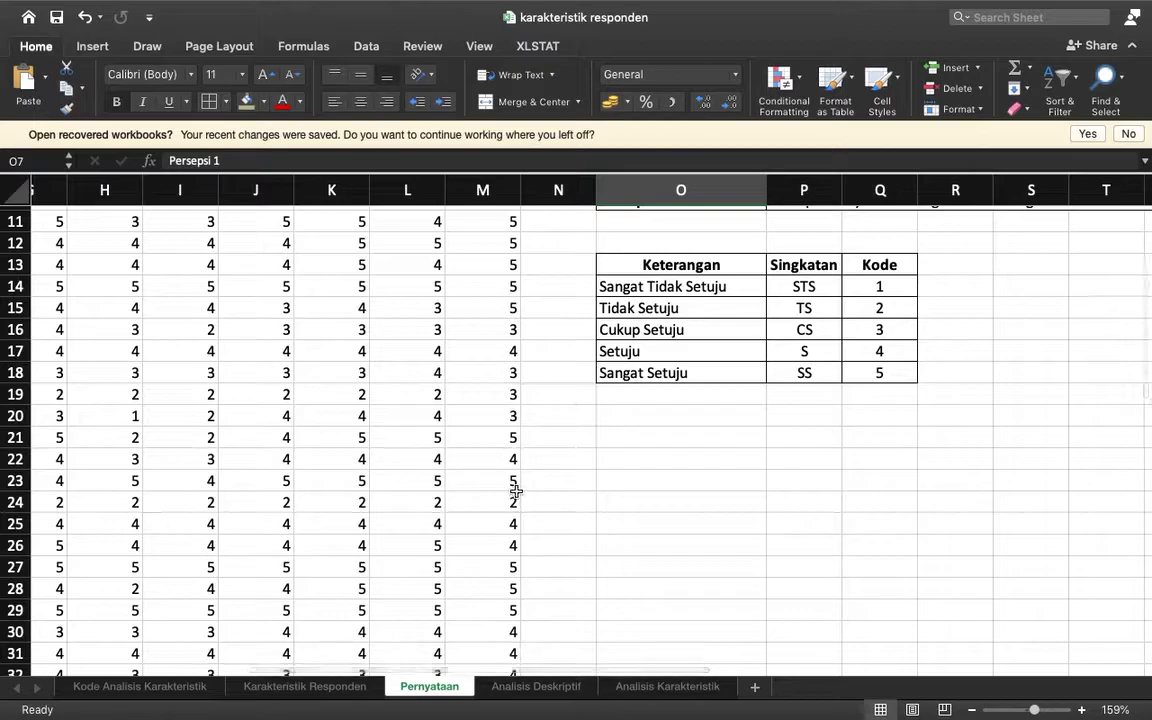
pyautogui.scroll(3, 516, 491)
pyautogui.hscroll(-1, 516, 491)
pyautogui.hscroll(-5, 516, 491)
pyautogui.scroll(3, 516, 491)
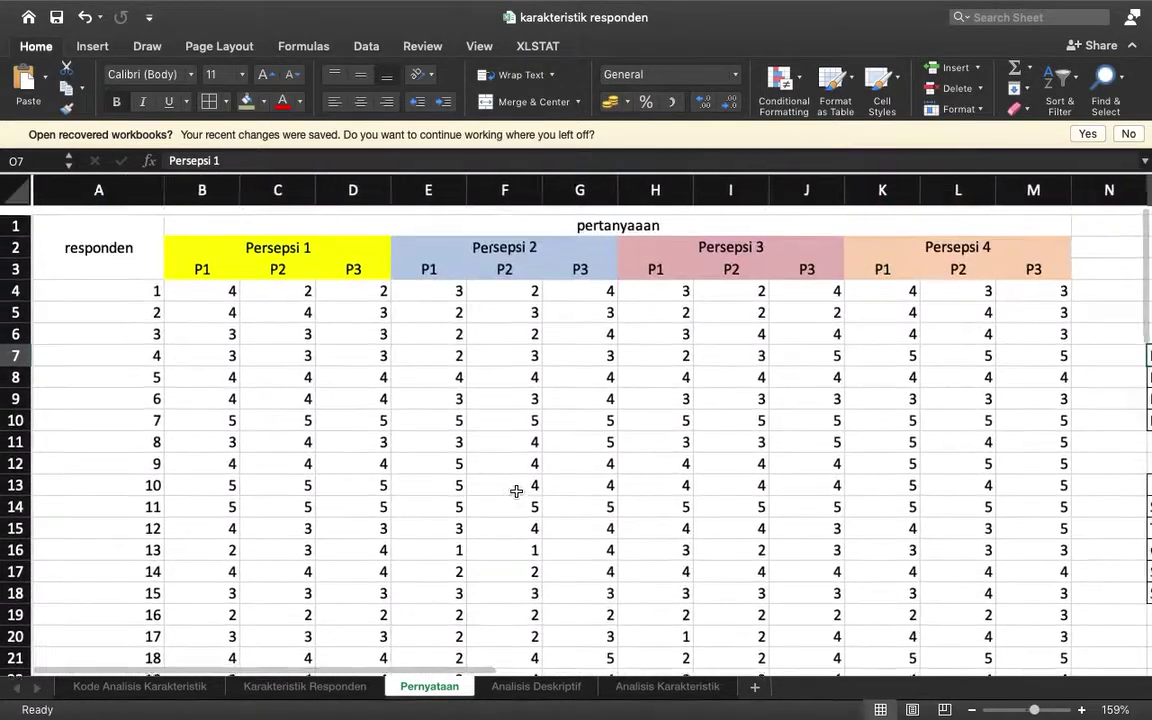
# Select all respondents' answers in B4:M53 on the Pernyataan sheet to review the full data range
pyautogui.click(207, 287)
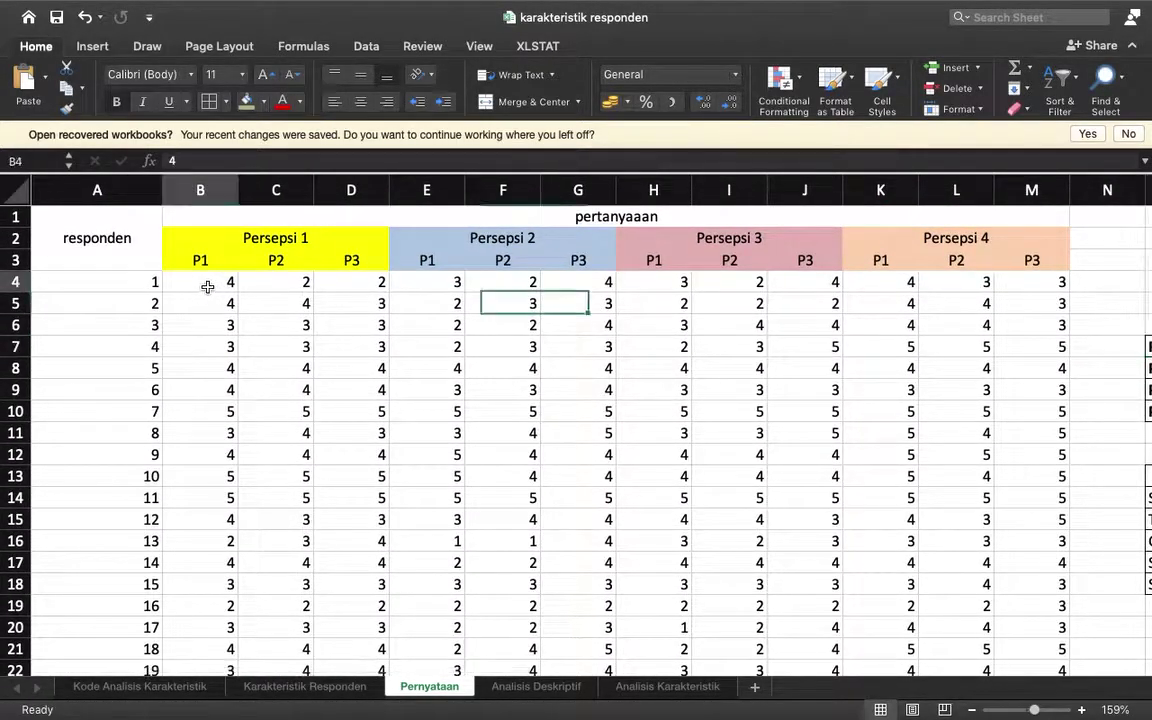
pyautogui.click(370, 289)
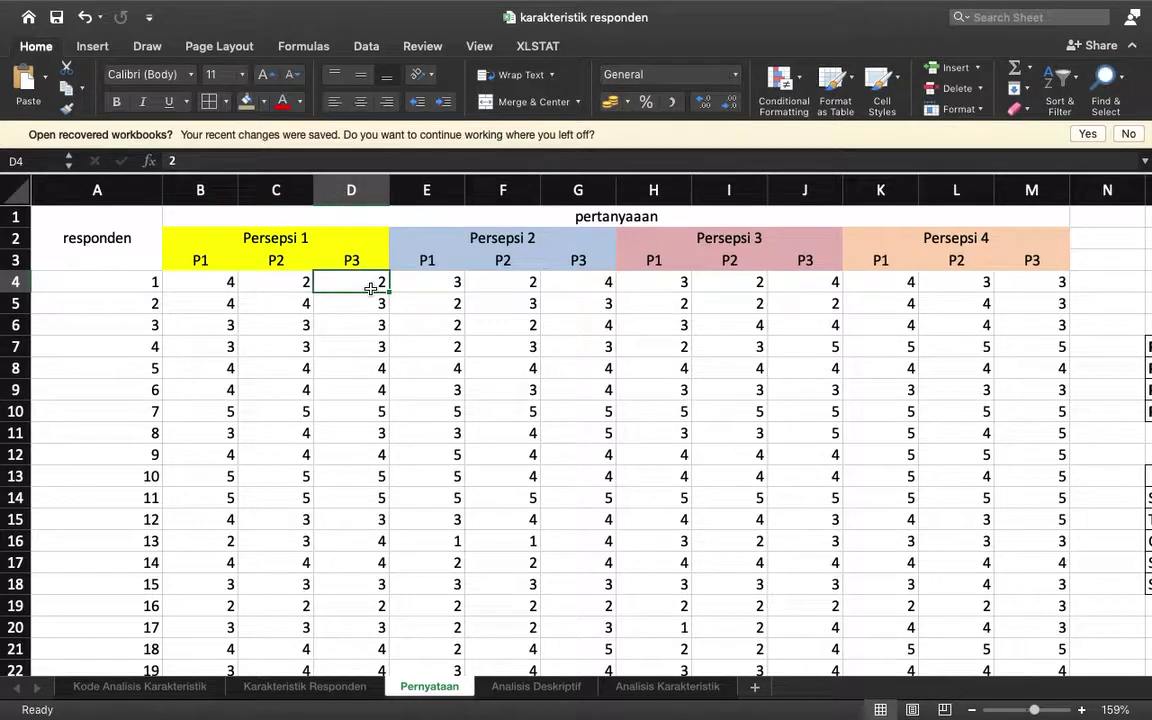
pyautogui.click(210, 291)
pyautogui.scroll(-13, 386, 424)
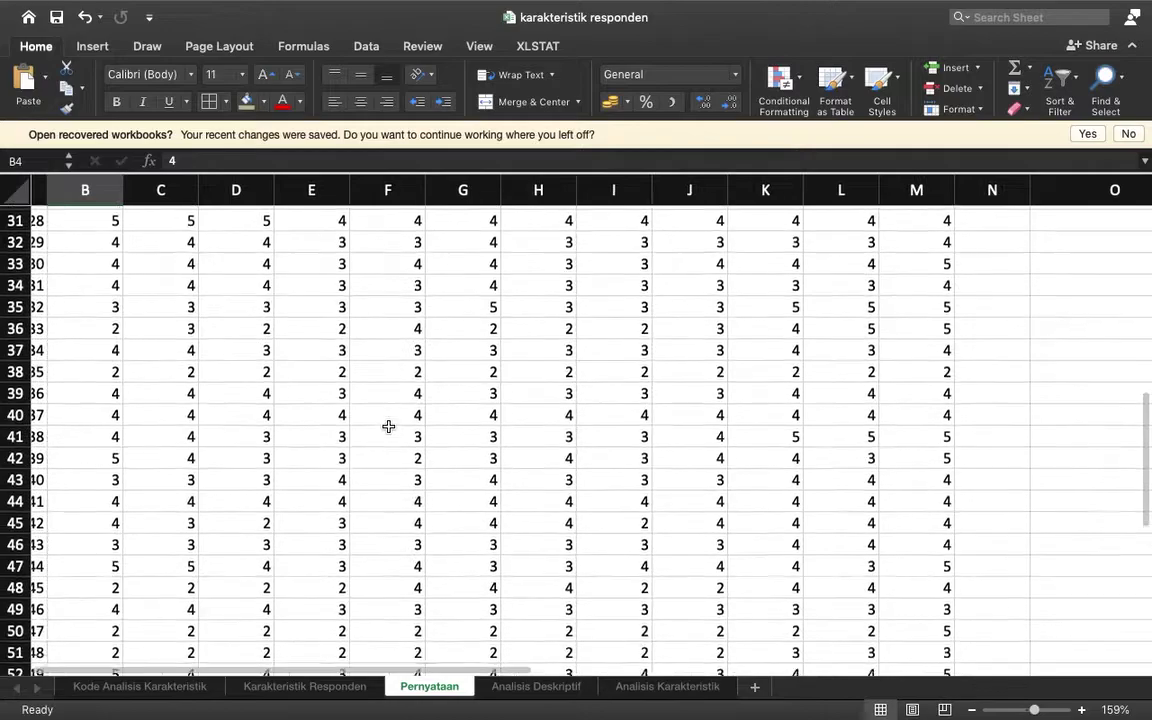
pyautogui.keyDown('shift'); pyautogui.click(874, 501); pyautogui.keyUp('shift')
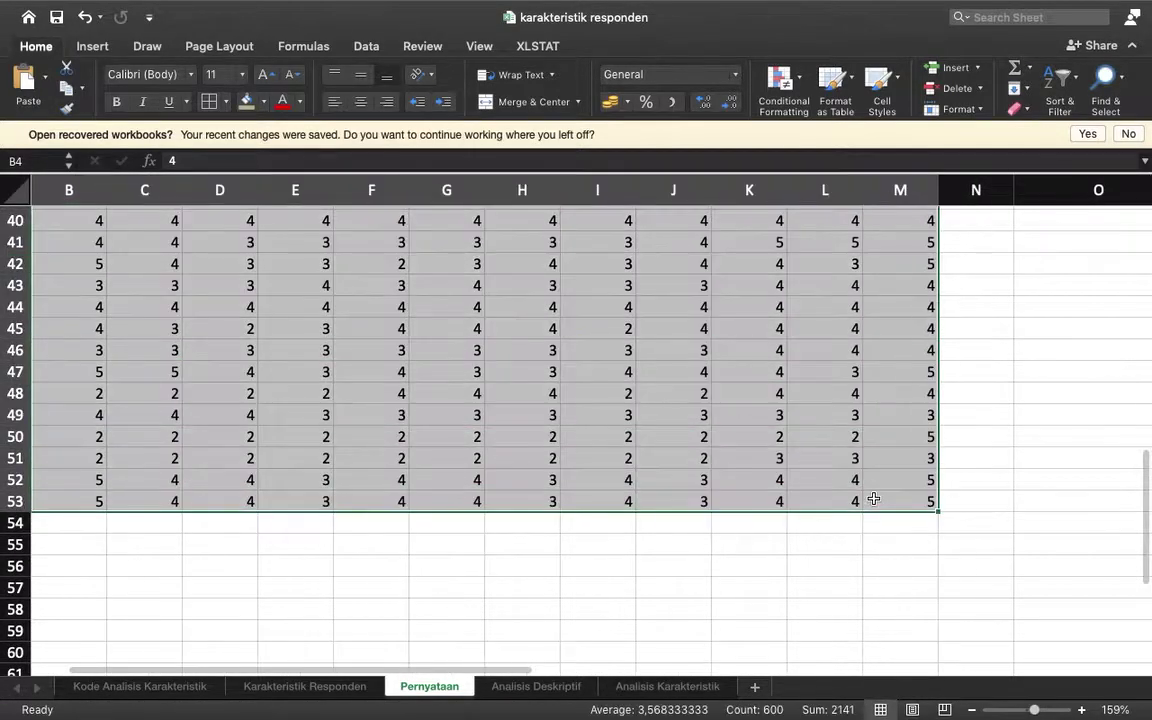
pyautogui.scroll(13, 776, 407)
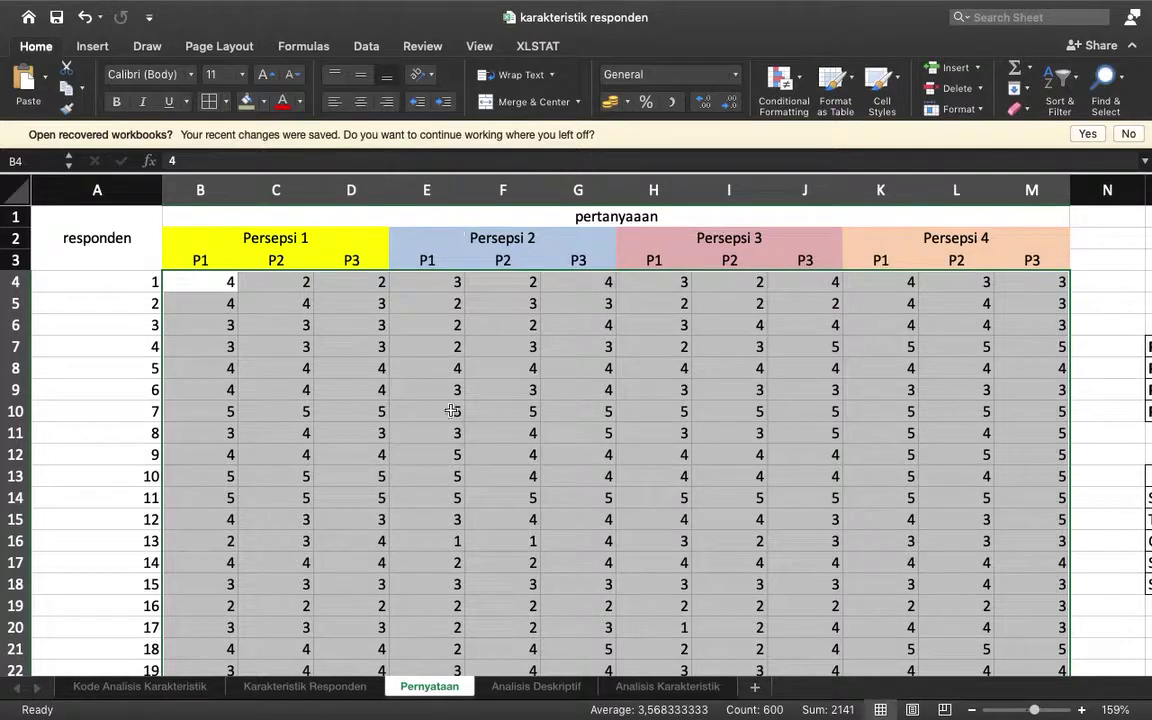
# Switch to the SPSS dataset Analisis Deskriptif Kuantitatif and review the data of variables Pernyataan1 to Pernyataan12
pyautogui.hotkey('ctrl', 'Up')
pyautogui.click(139, 66)
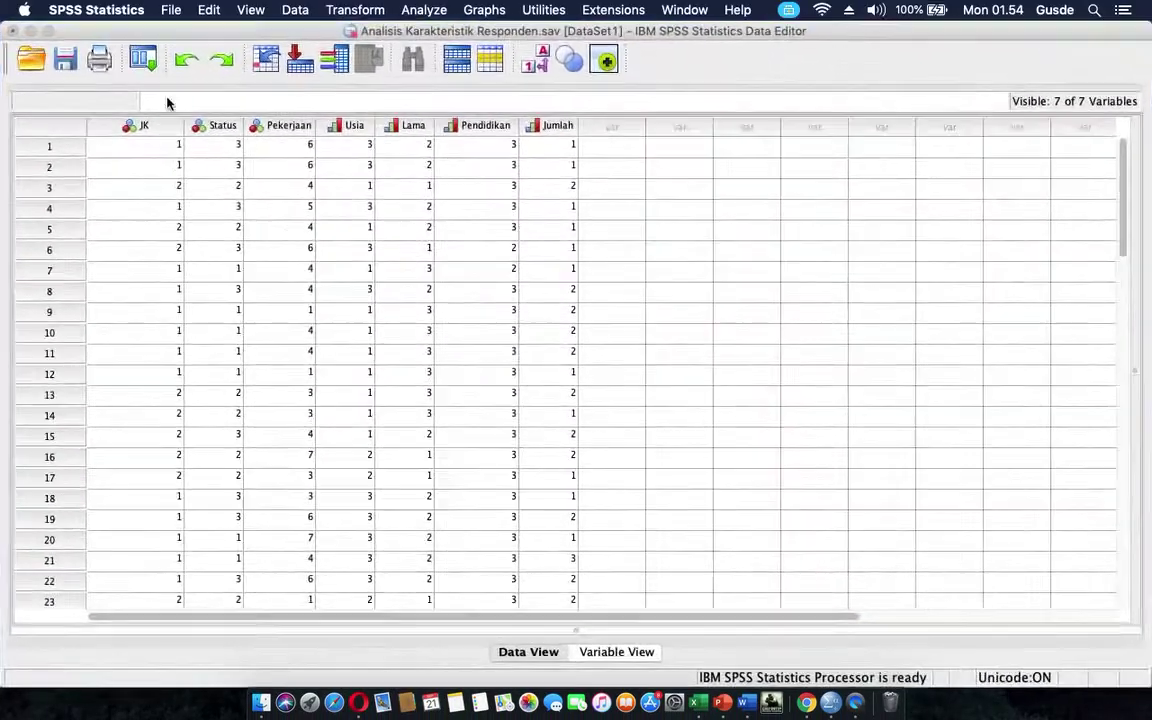
pyautogui.hotkey('ctrl', 'Up')
pyautogui.moveTo(502, 21)
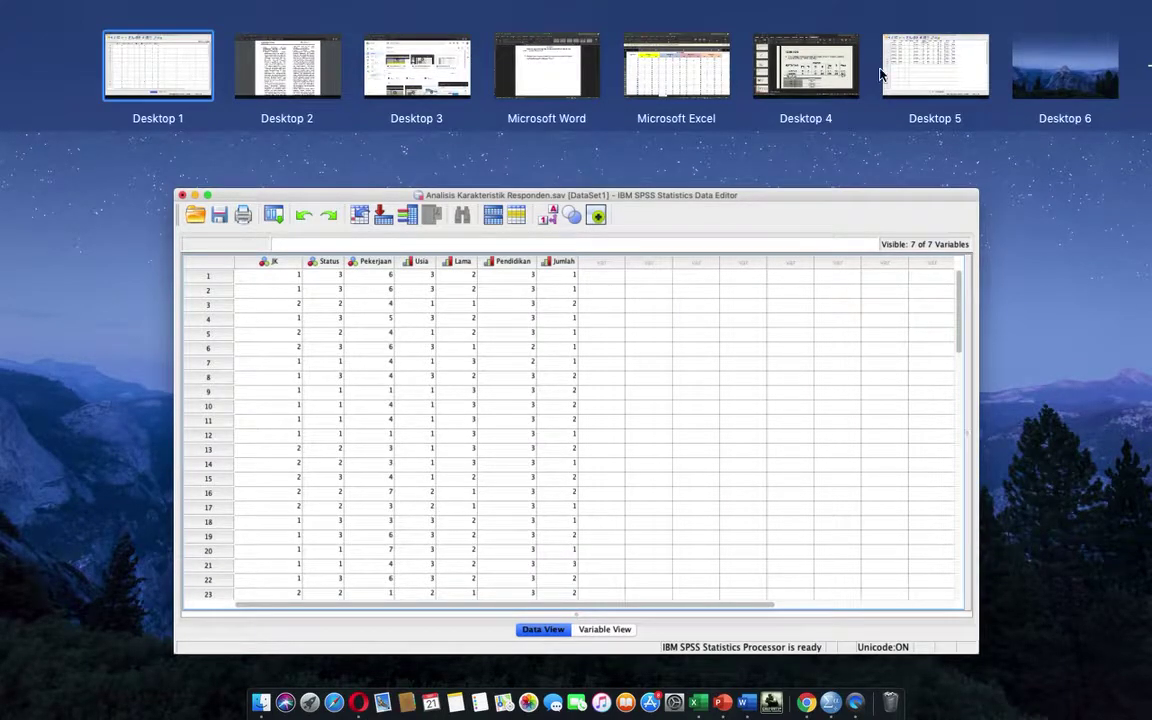
pyautogui.click(914, 68)
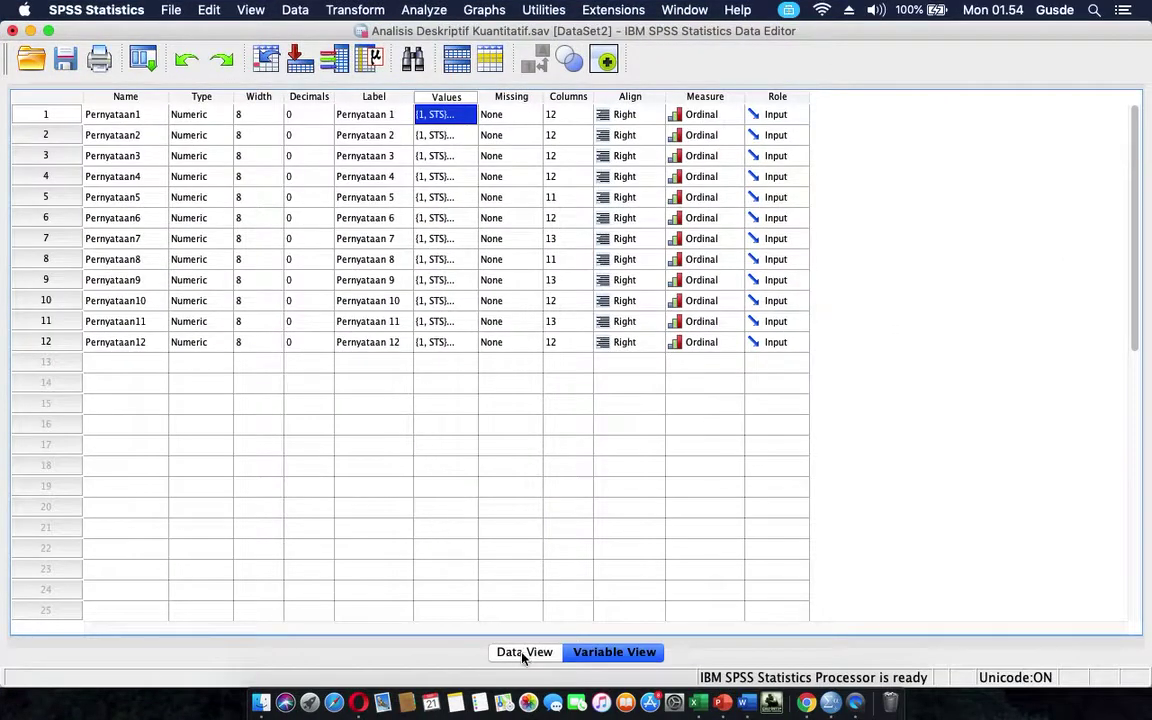
pyautogui.click(522, 654)
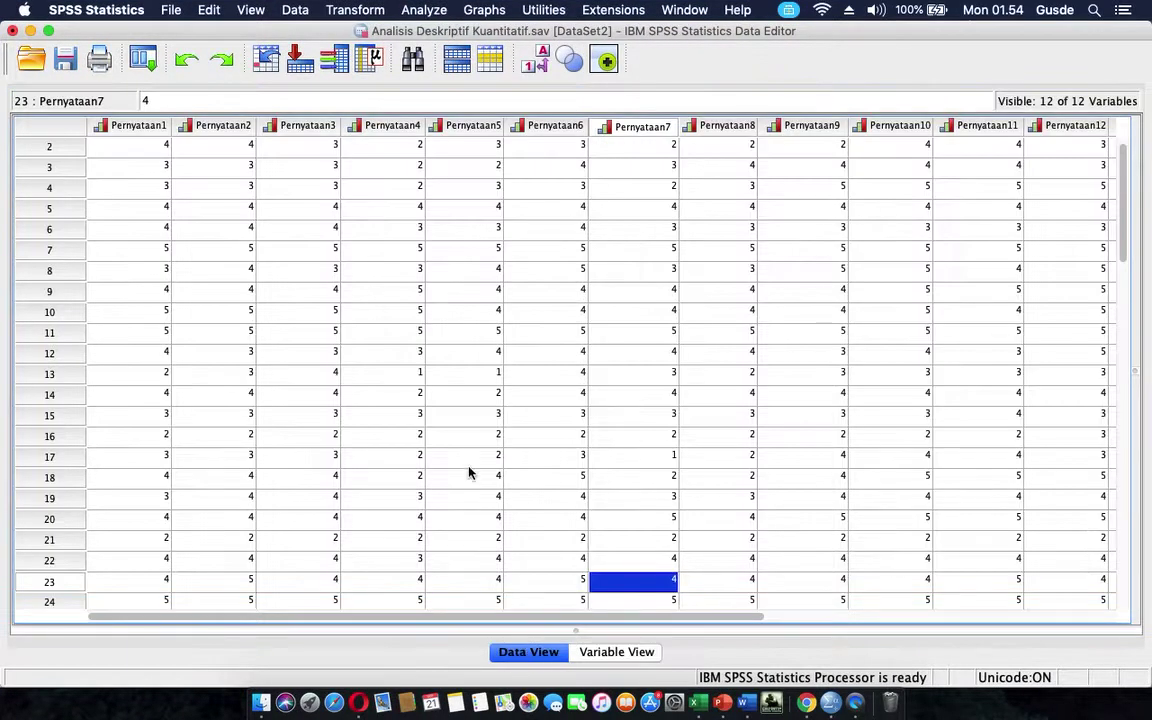
pyautogui.click(155, 150)
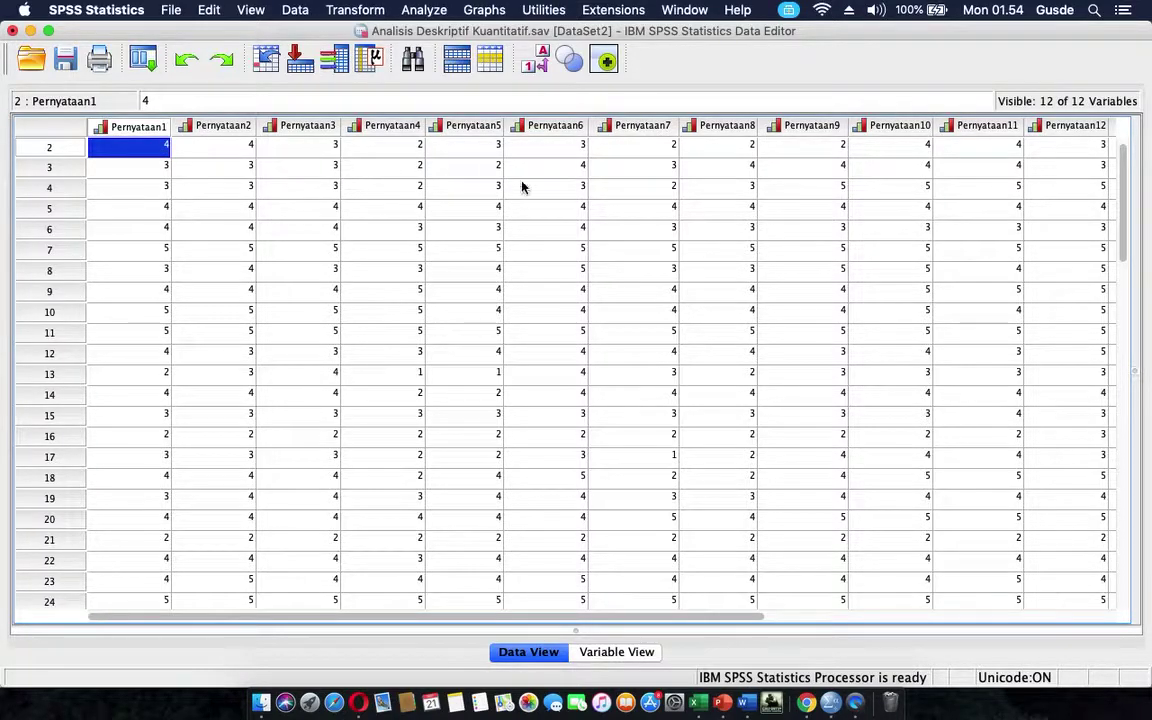
pyautogui.hscroll(5, 522, 187)
pyautogui.hscroll(-5, 522, 187)
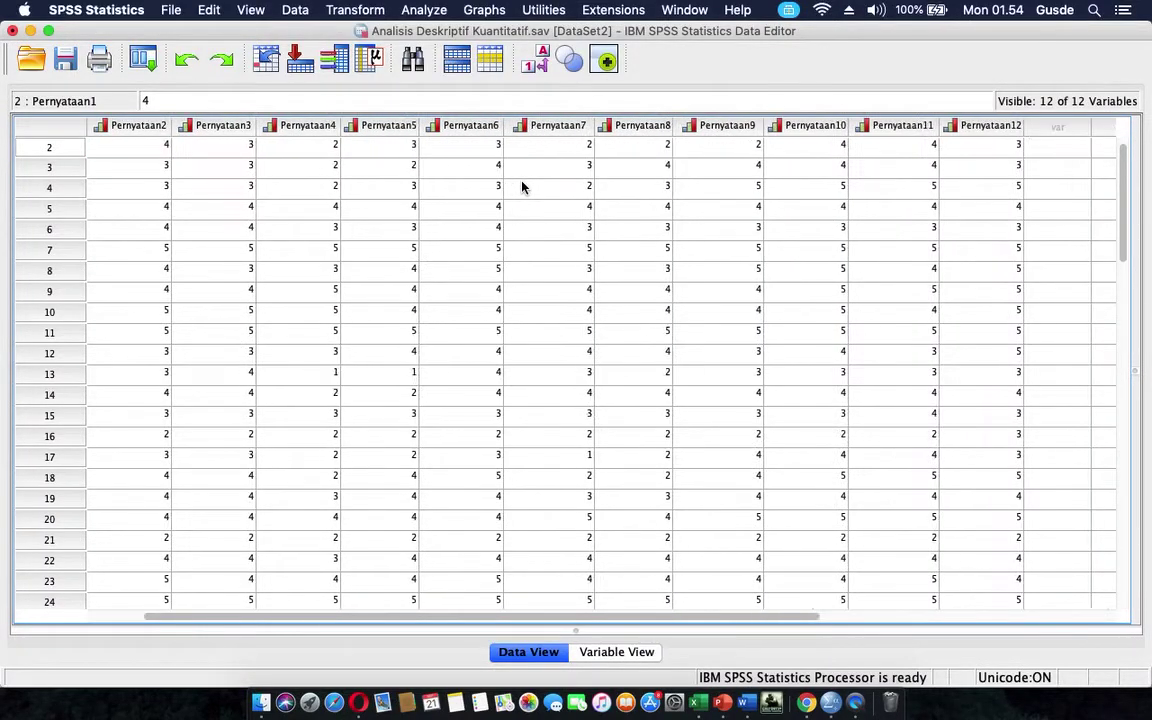
# Rearrange the desktops so the SPSS dataset and the Excel workbook come first, and switch to Excel
pyautogui.hotkey('ctrl', 'Up')
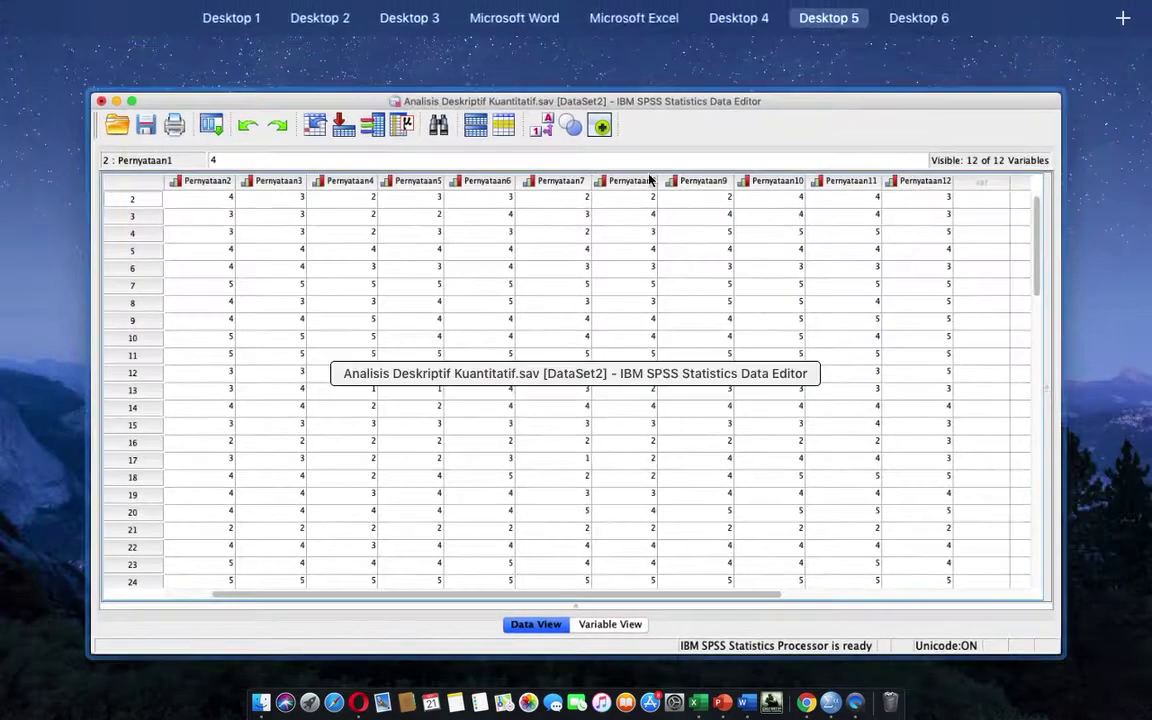
pyautogui.moveTo(877, 57); pyautogui.dragTo(48, 28)
pyautogui.moveTo(775, 93); pyautogui.dragTo(222, 58)
pyautogui.click(222, 58)
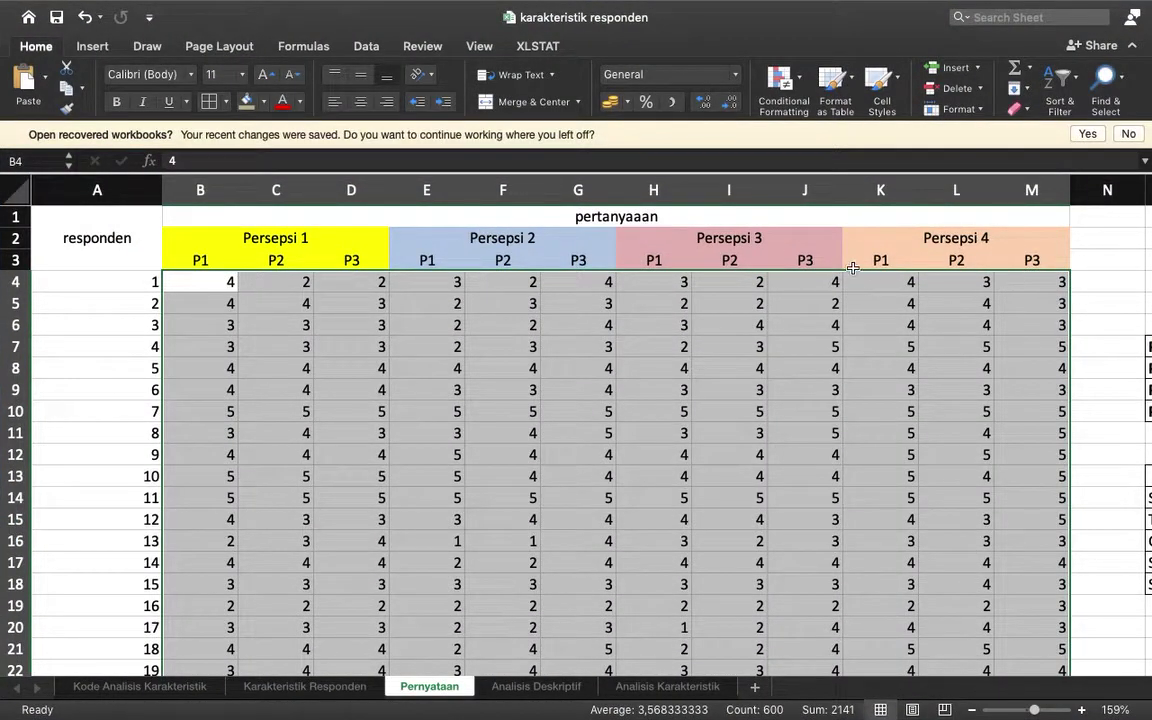
# Compare the P1, P2 and P3 headings of Persepsi 1 with variables Pernyataan1 to Pernyataan3 in the SPSS dataset
pyautogui.click(203, 262)
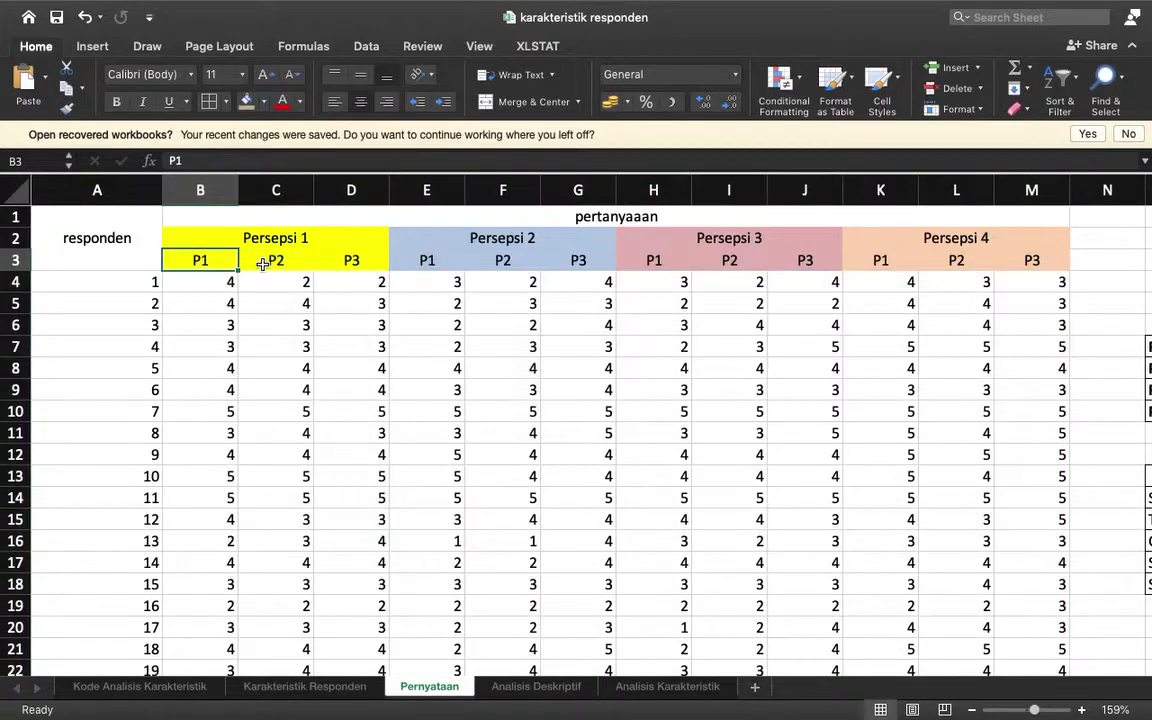
pyautogui.click(272, 262)
pyautogui.click(362, 261)
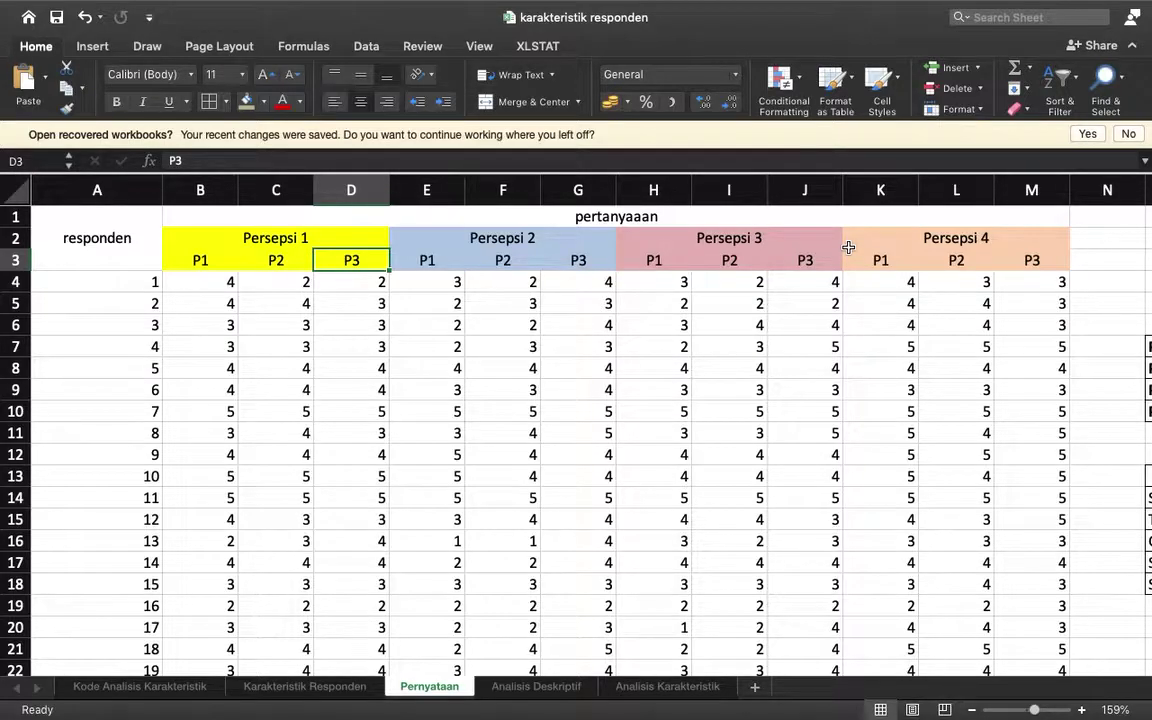
pyautogui.hotkey('ctrl', 'Up')
pyautogui.click(112, 67)
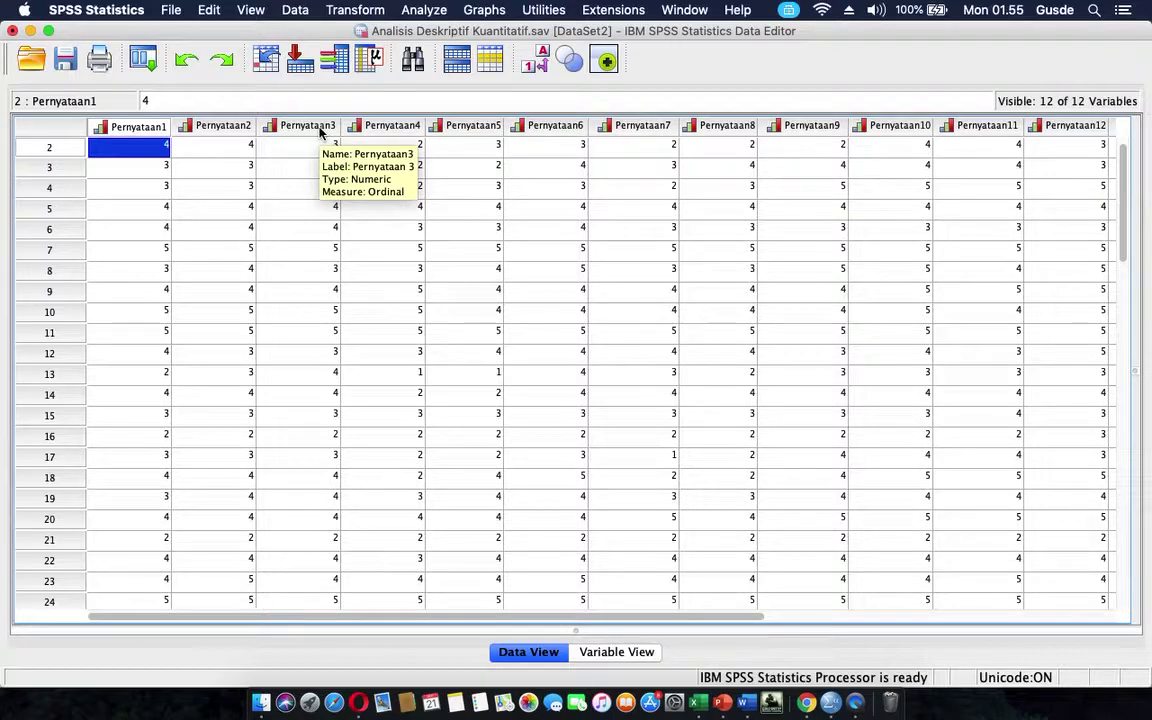
# Switch back to Excel and open the Analisis Deskriptif sheet at the SKOR, N and RATA-RATA columns
pyautogui.hotkey('ctrl', 'Up')
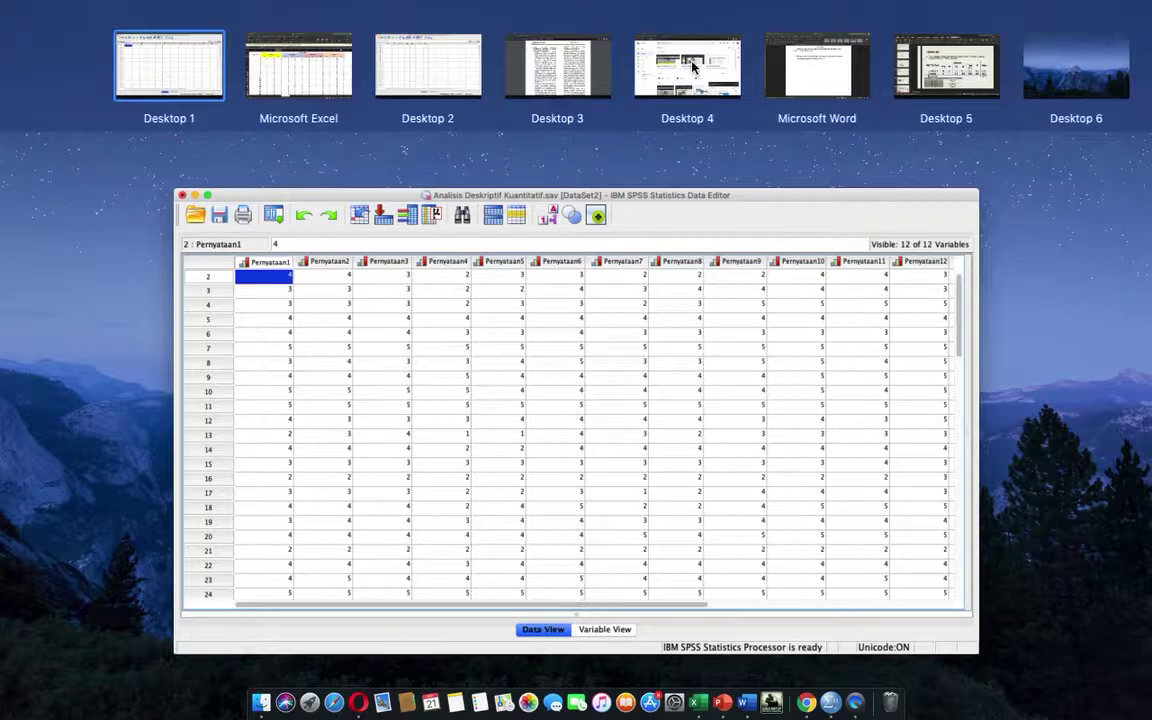
pyautogui.click(307, 60)
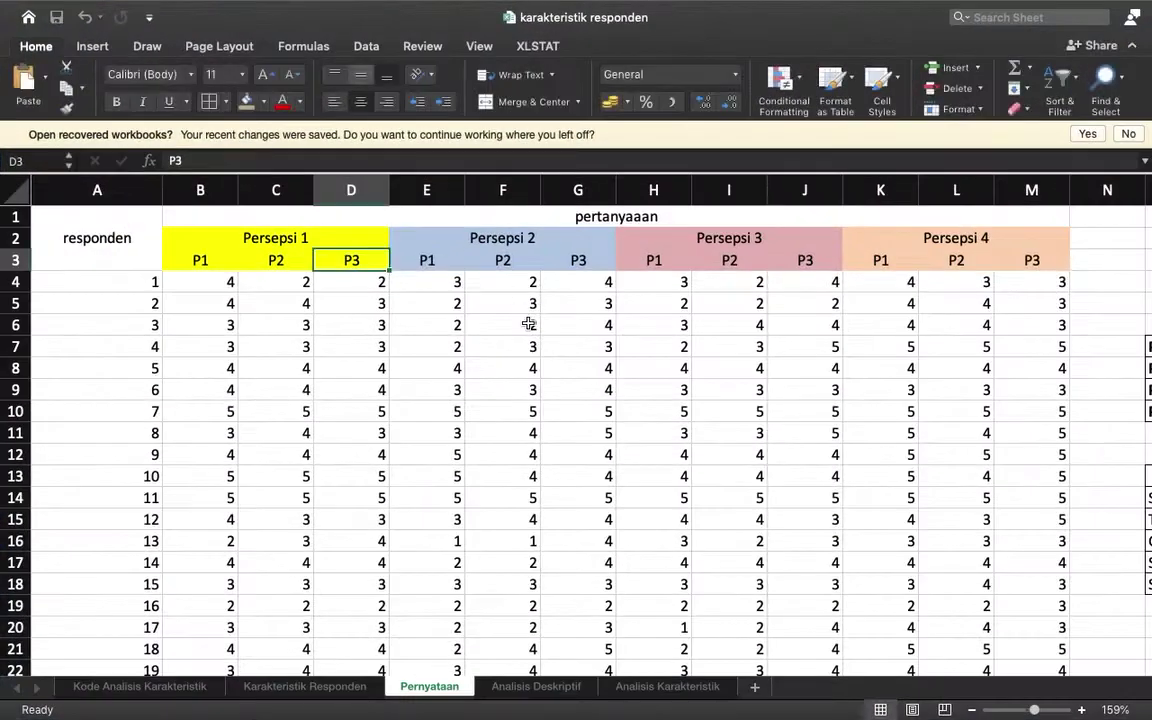
pyautogui.click(537, 687)
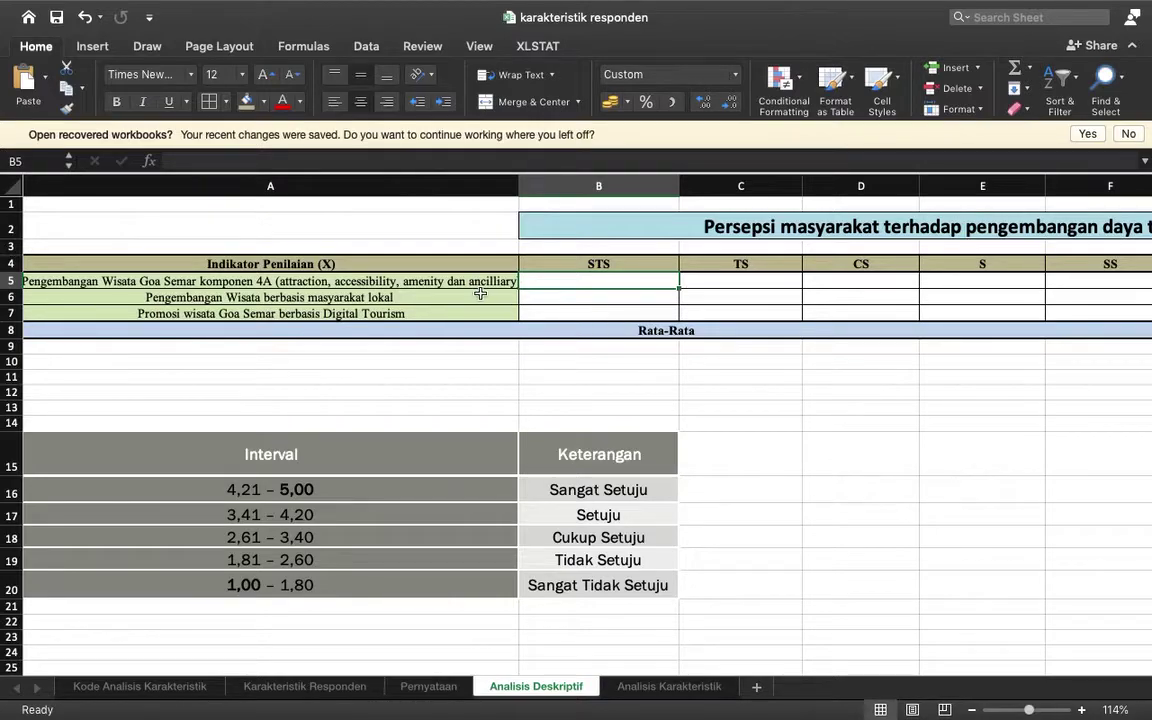
pyautogui.hscroll(3, 868, 293)
pyautogui.hscroll(5, 868, 293)
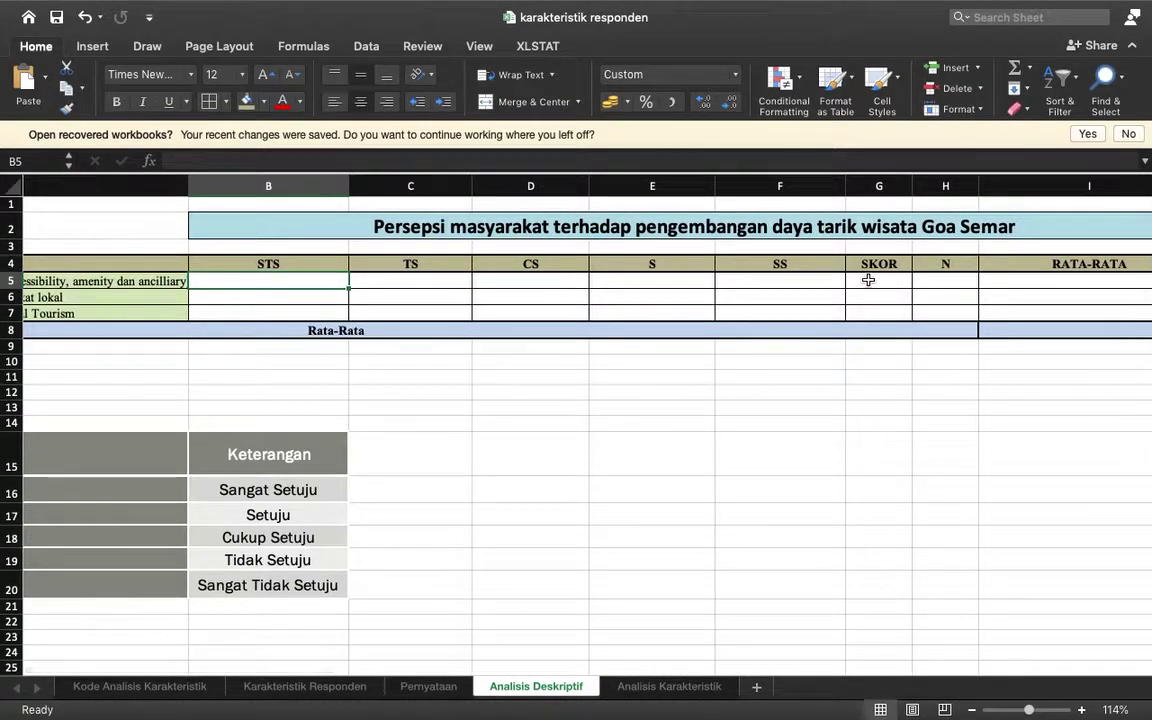
# Enter 50 as N for all three indicators in the Analisis Deskriptif table, cells H5 to H7
pyautogui.click(870, 285)
pyautogui.click(874, 317)
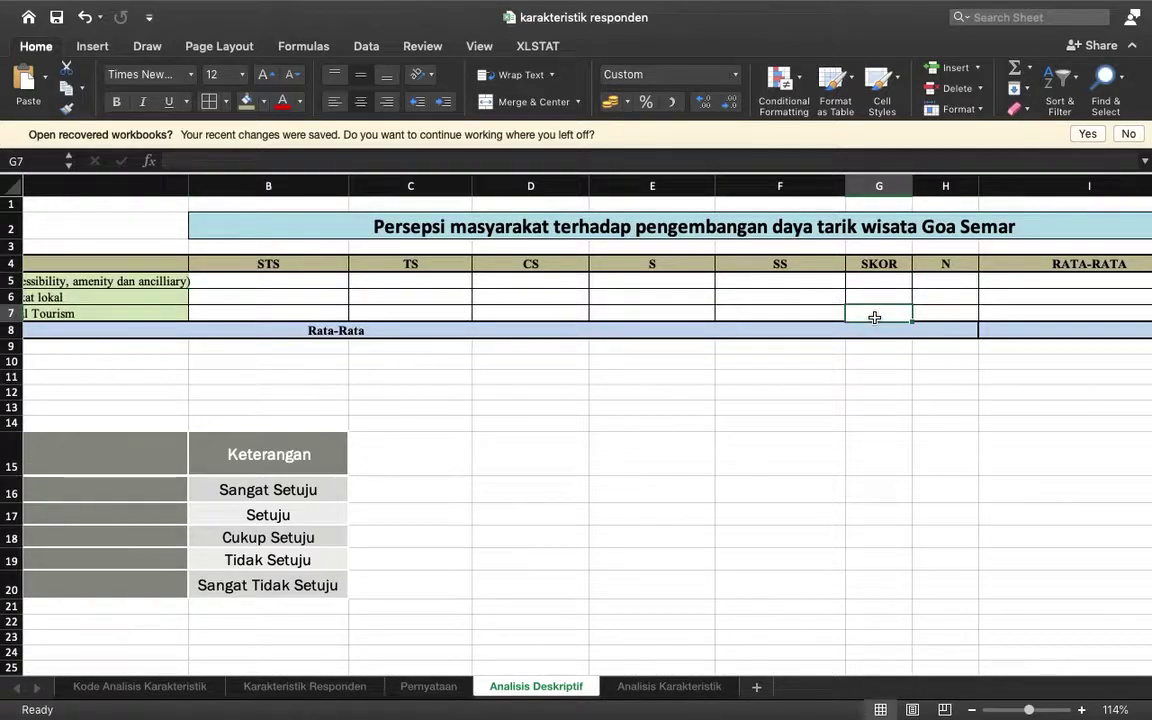
pyautogui.click(942, 294)
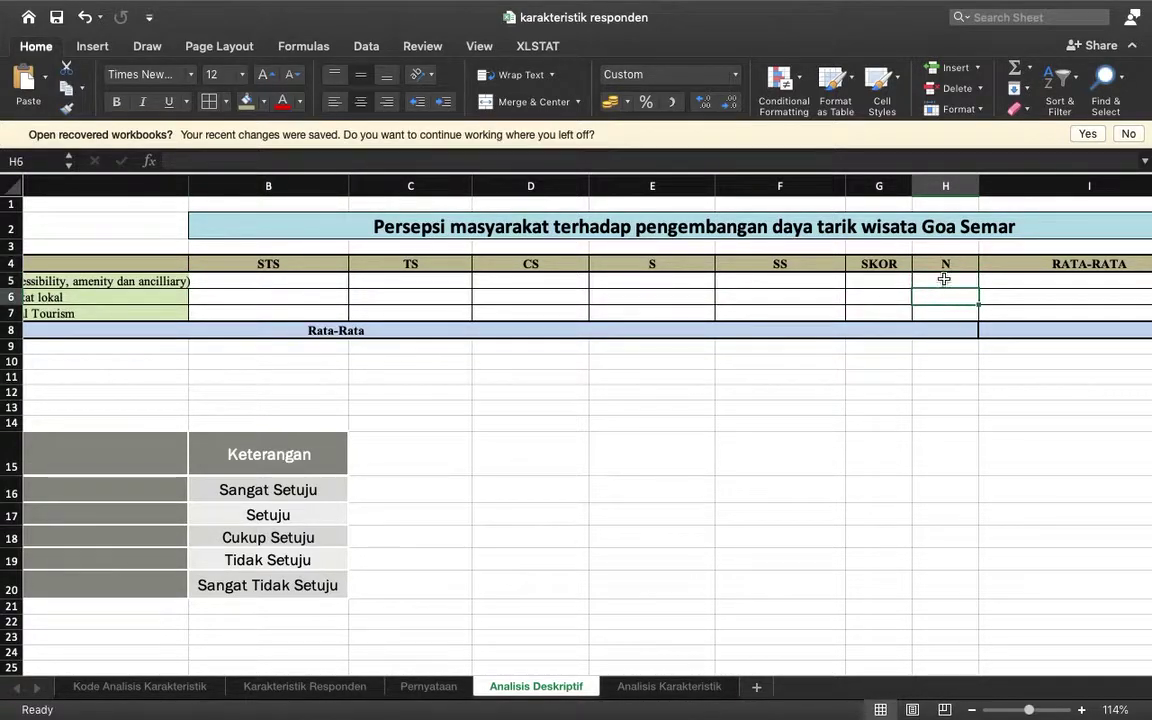
pyautogui.click(944, 280)
pyautogui.scroll(5, 944, 280)
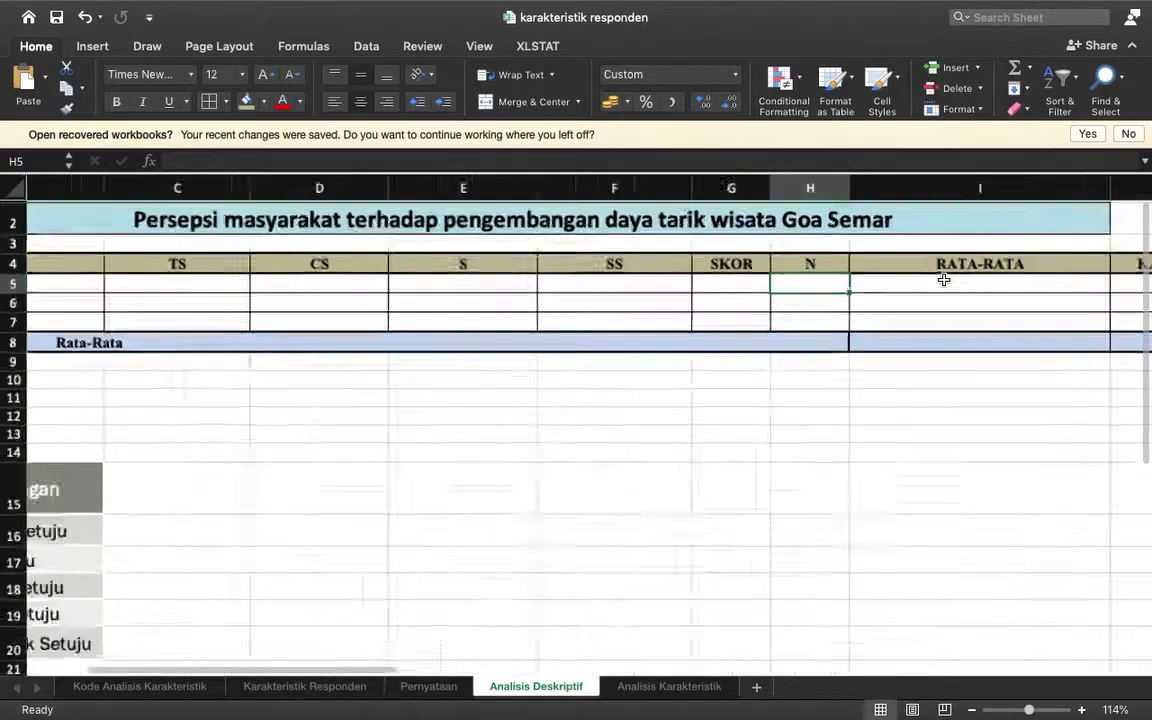
pyautogui.scroll(5, 746, 296)
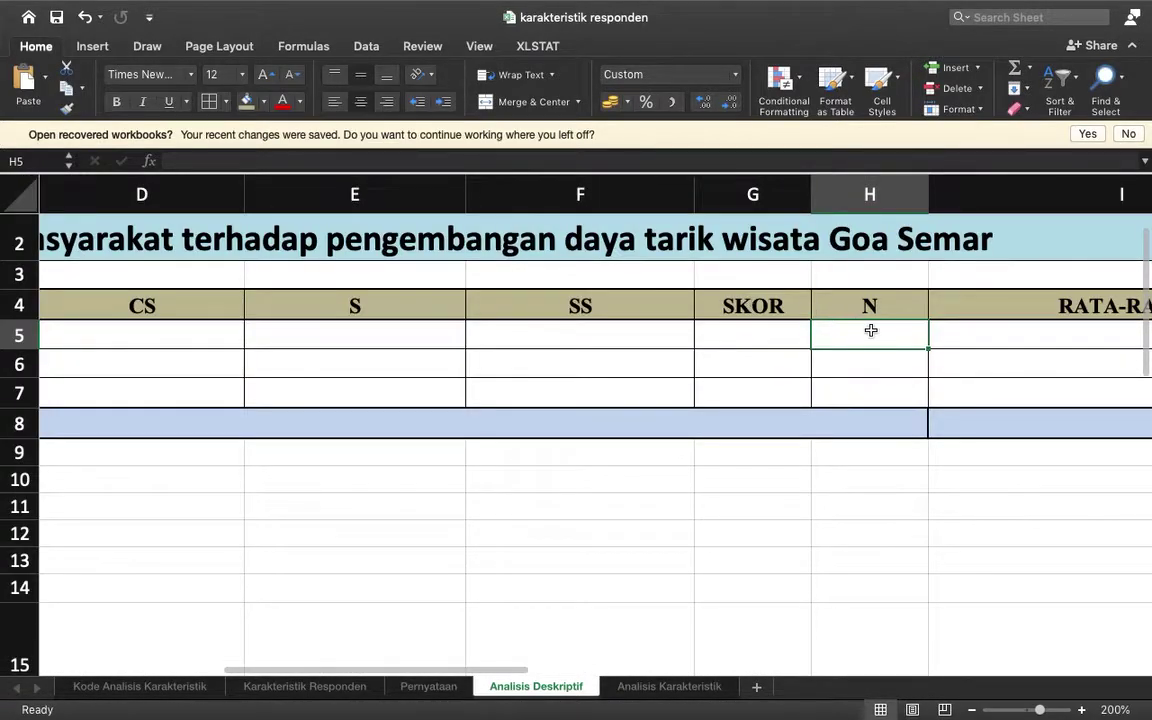
pyautogui.write('50')
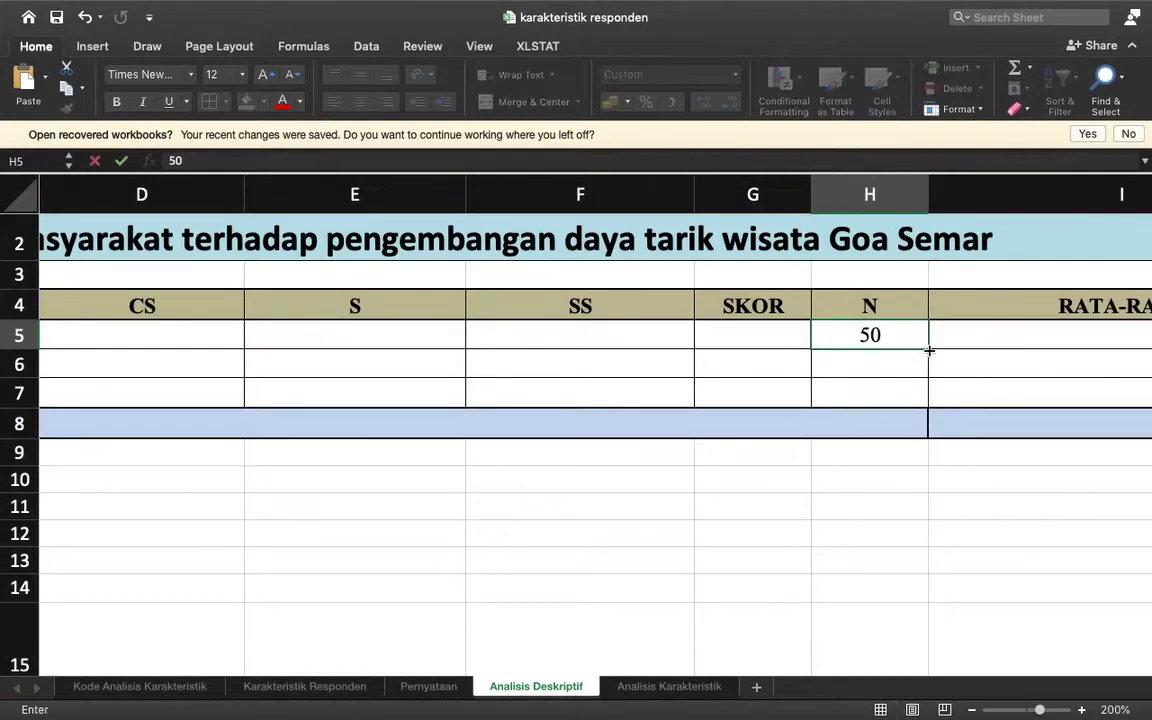
pyautogui.moveTo(928, 348); pyautogui.dragTo(928, 400)
# Review the RATA-RATA and KATAGORI columns and the Interval and Keterangan table beneath the descriptive table
pyautogui.scroll(-5, 883, 440)
pyautogui.scroll(2, 882, 440)
pyautogui.hscroll(-5, 818, 357)
pyautogui.hscroll(6, 961, 294)
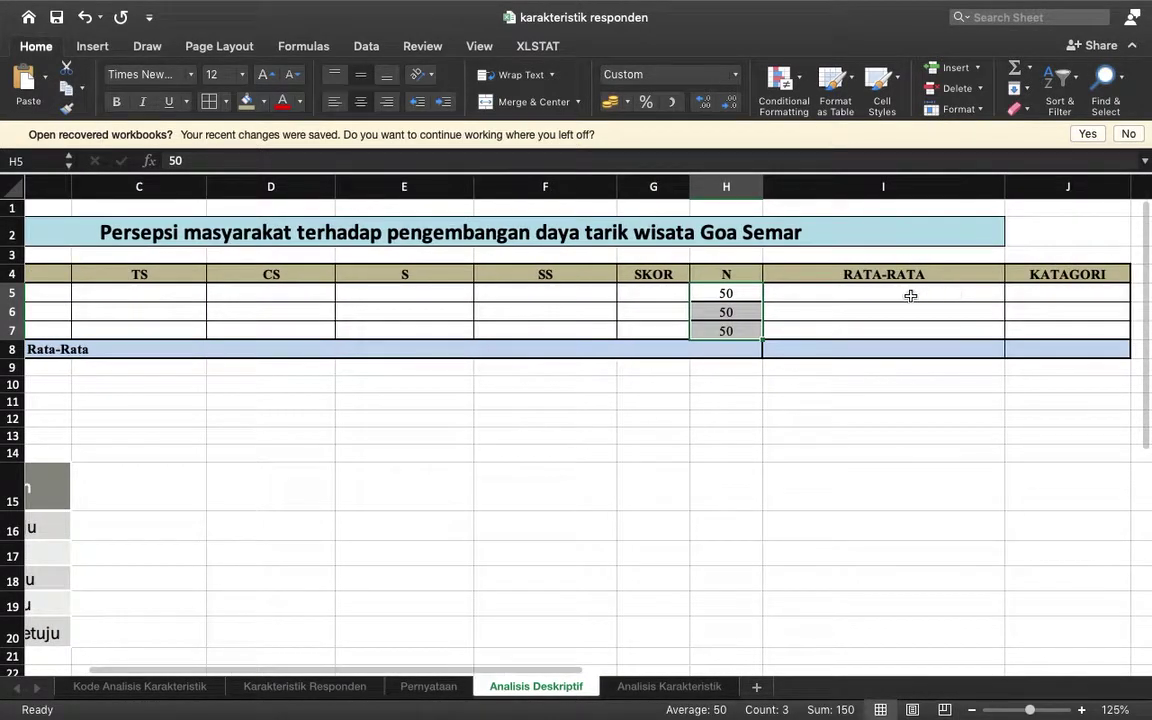
pyautogui.hscroll(-2, 1044, 303)
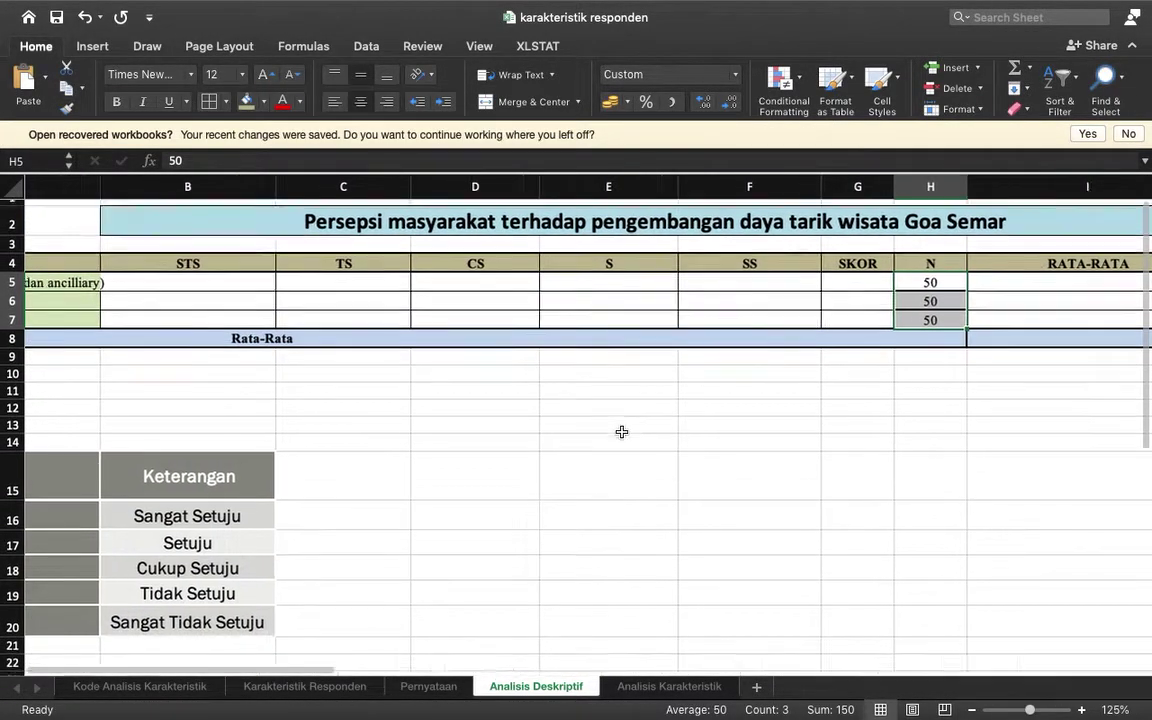
pyautogui.hscroll(-3, 622, 432)
pyautogui.scroll(-3, 477, 480)
pyautogui.hscroll(-2, 477, 483)
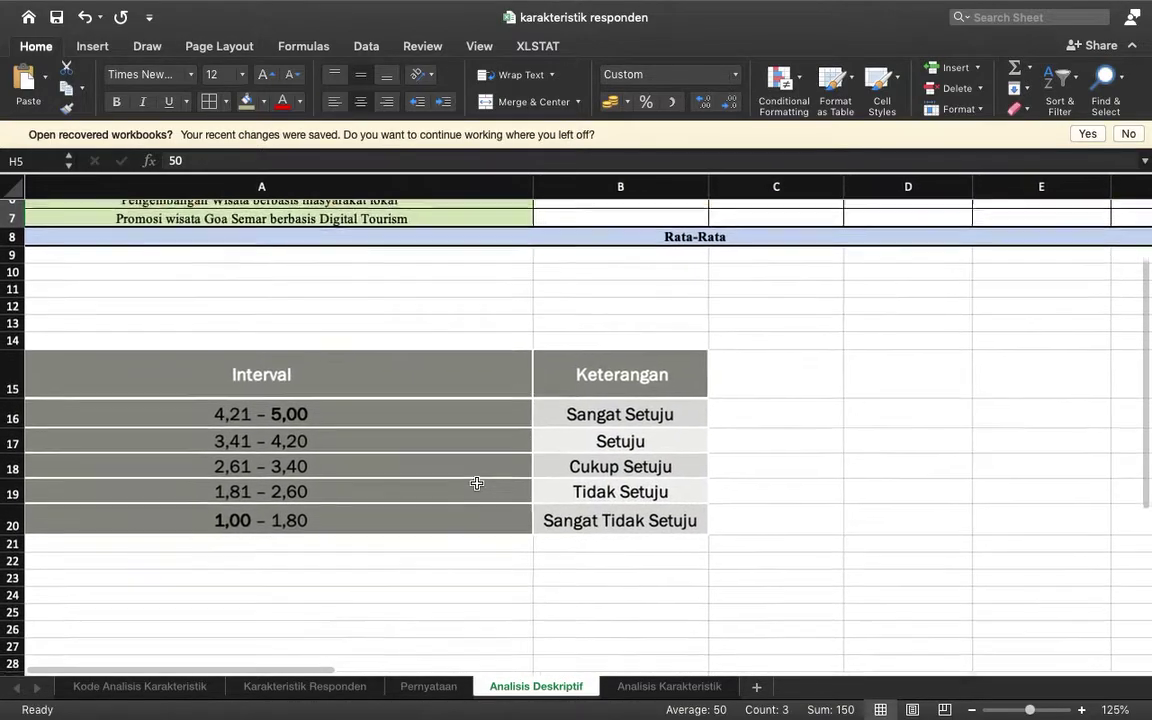
pyautogui.hscroll(-1, 477, 483)
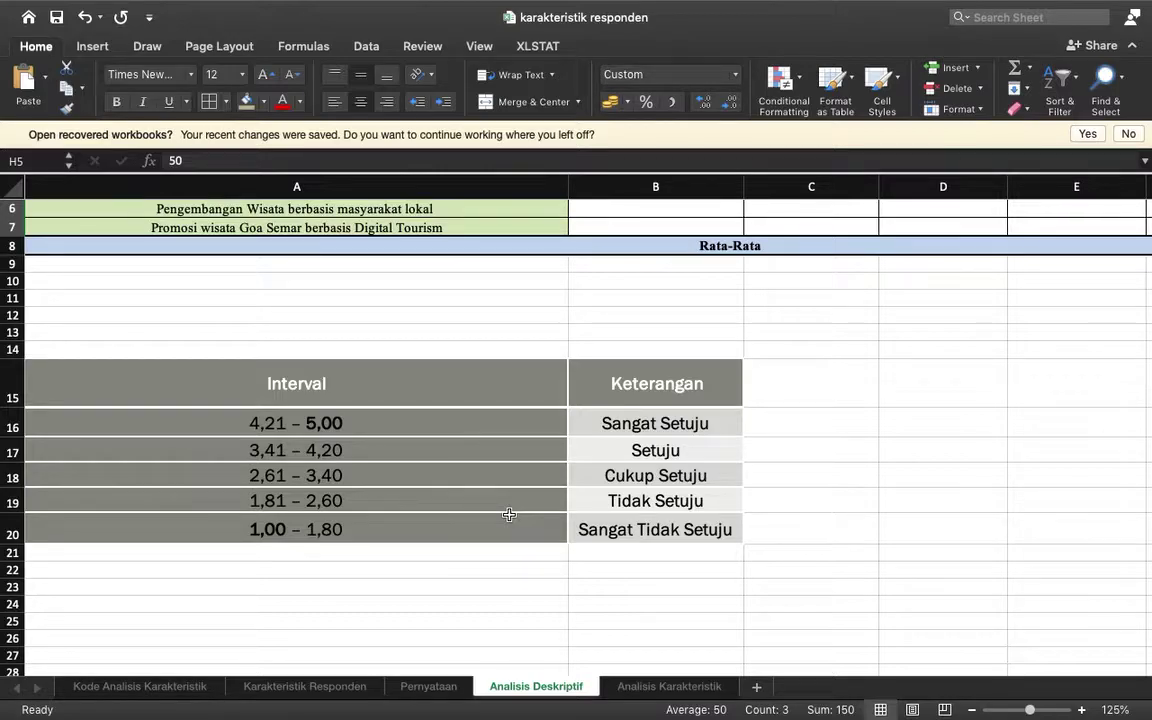
pyautogui.scroll(2, 509, 514)
# Switch to the SPSS dataset Analisis Deskriptif Kuantitatif and open the Frequencies analysis
pyautogui.hotkey('ctrl', 'Up')
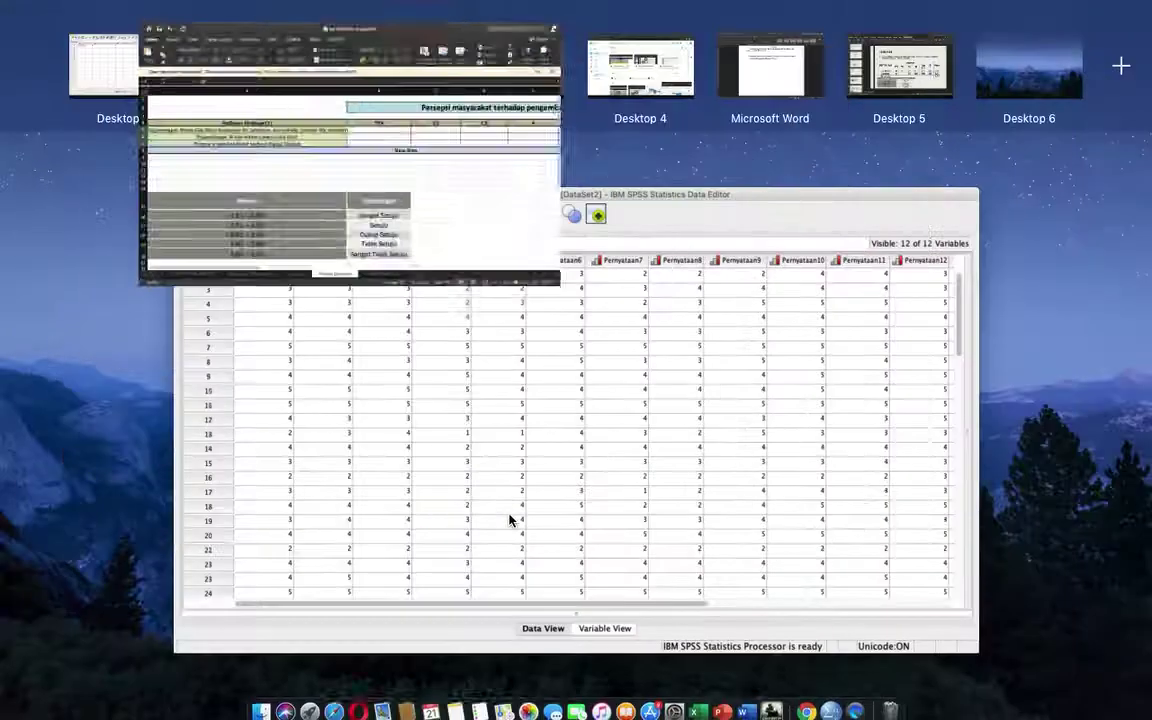
pyautogui.click(143, 77)
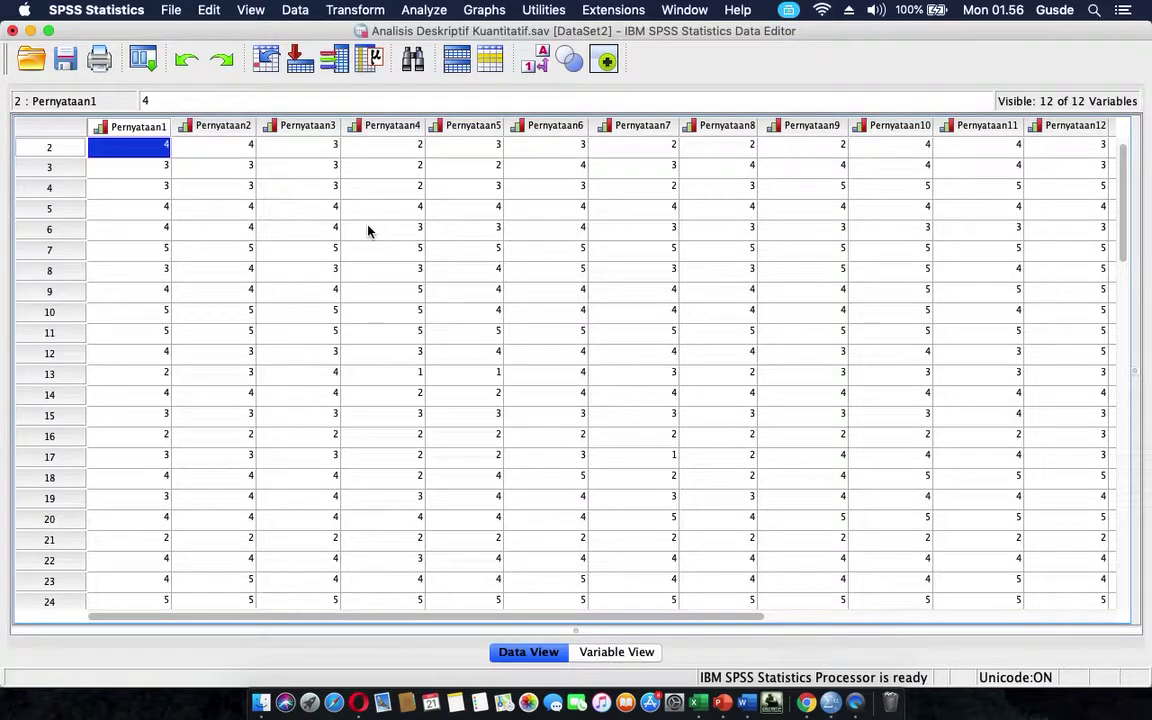
pyautogui.click(421, 12)
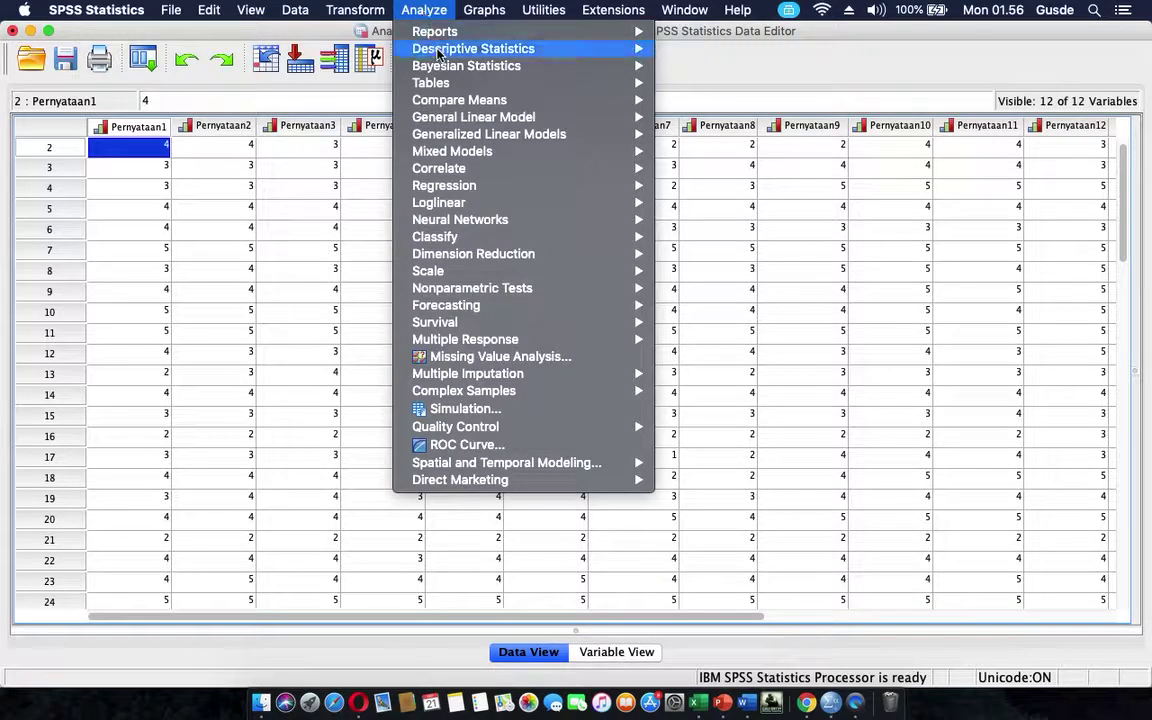
pyautogui.moveTo(438, 55)
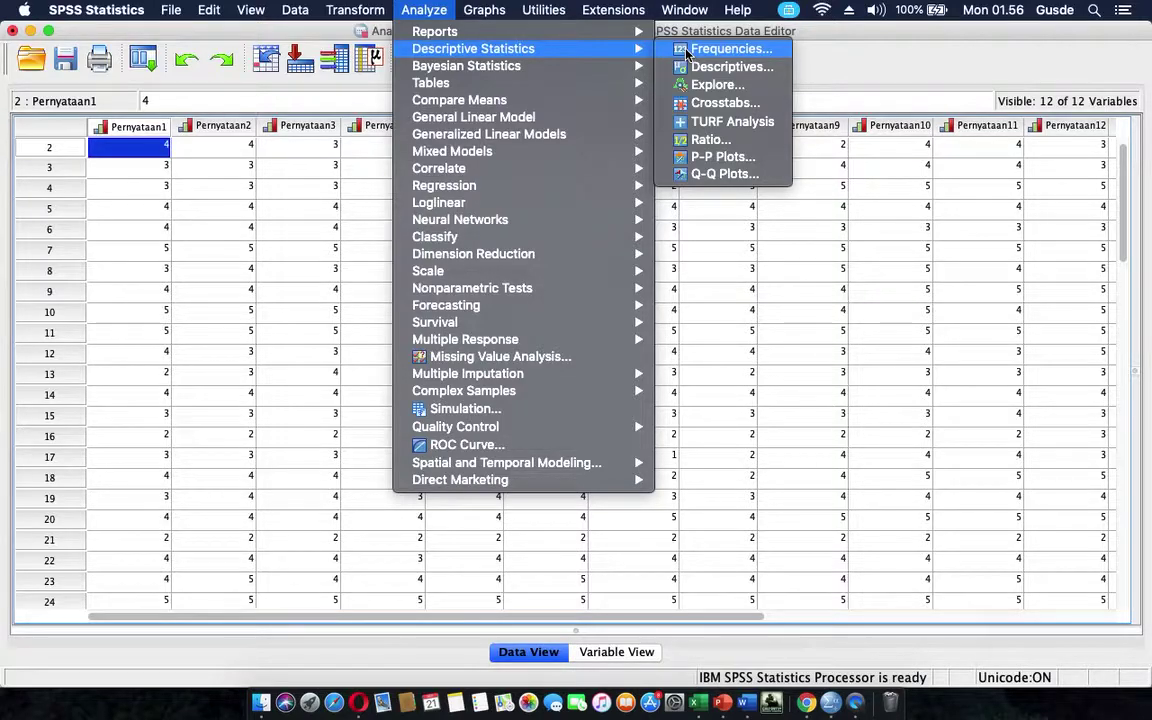
pyautogui.click(686, 52)
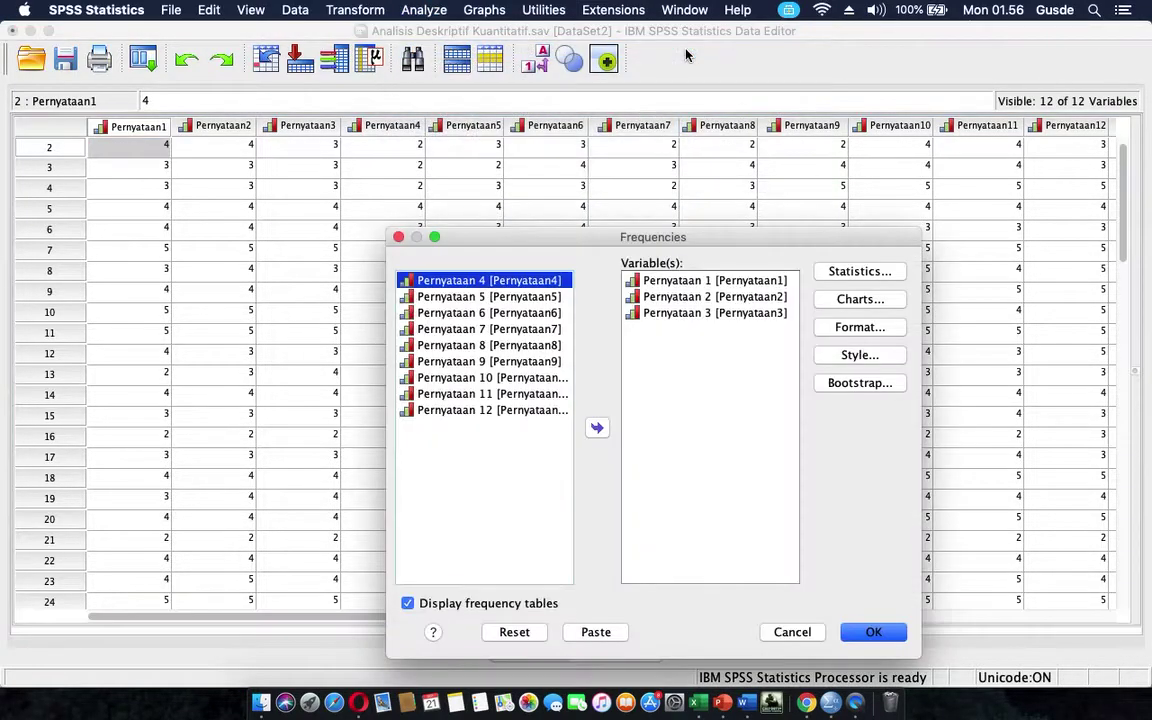
# Run Frequencies for Pernyataan 1, Pernyataan 2 and Pernyataan 3 with Sum as the only statistic
pyautogui.click(688, 284)
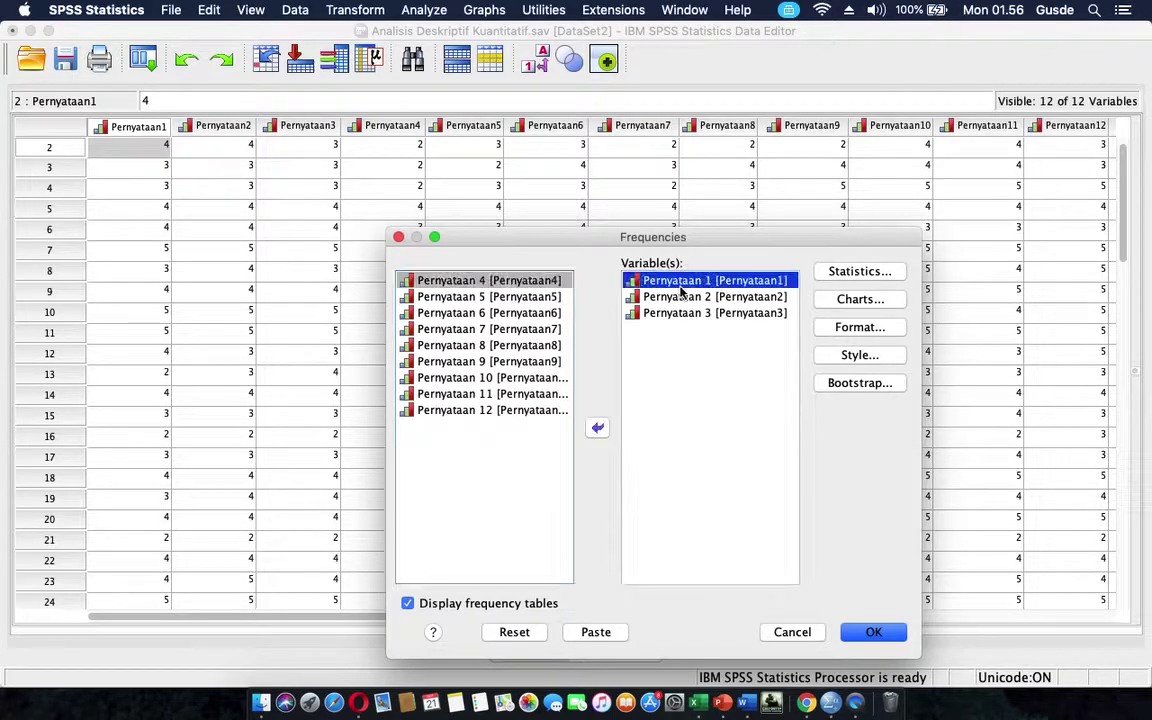
pyautogui.click(653, 298)
pyautogui.click(655, 314)
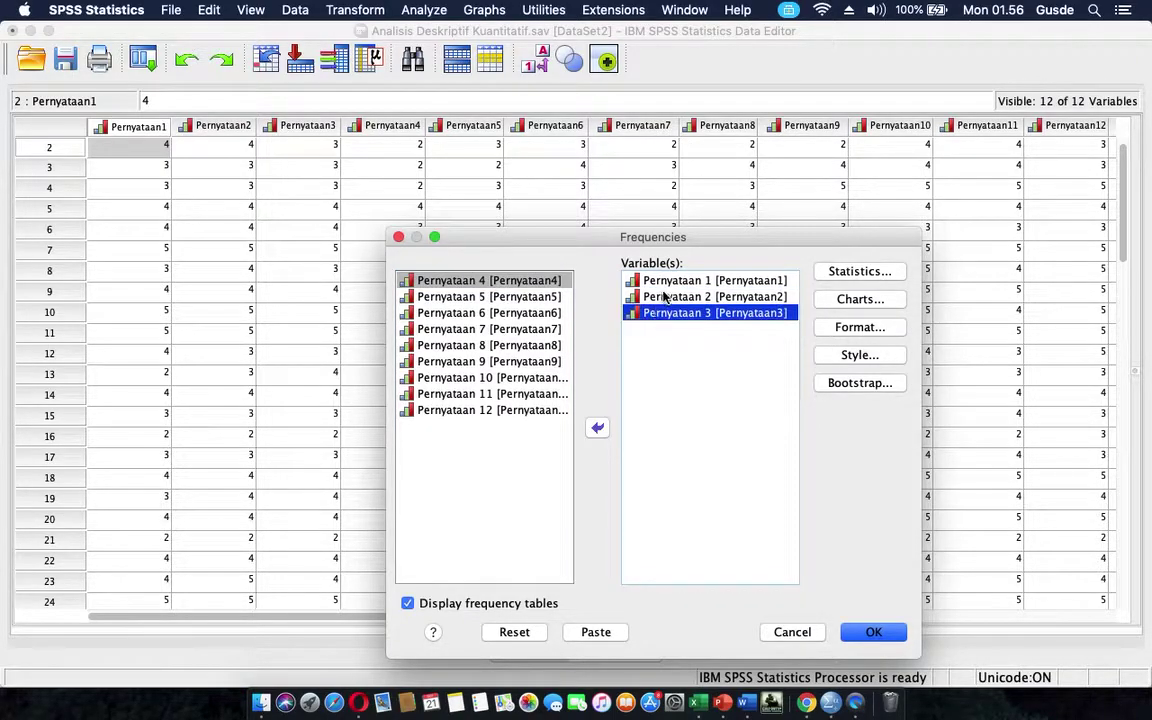
pyautogui.click(658, 283)
pyautogui.click(662, 297)
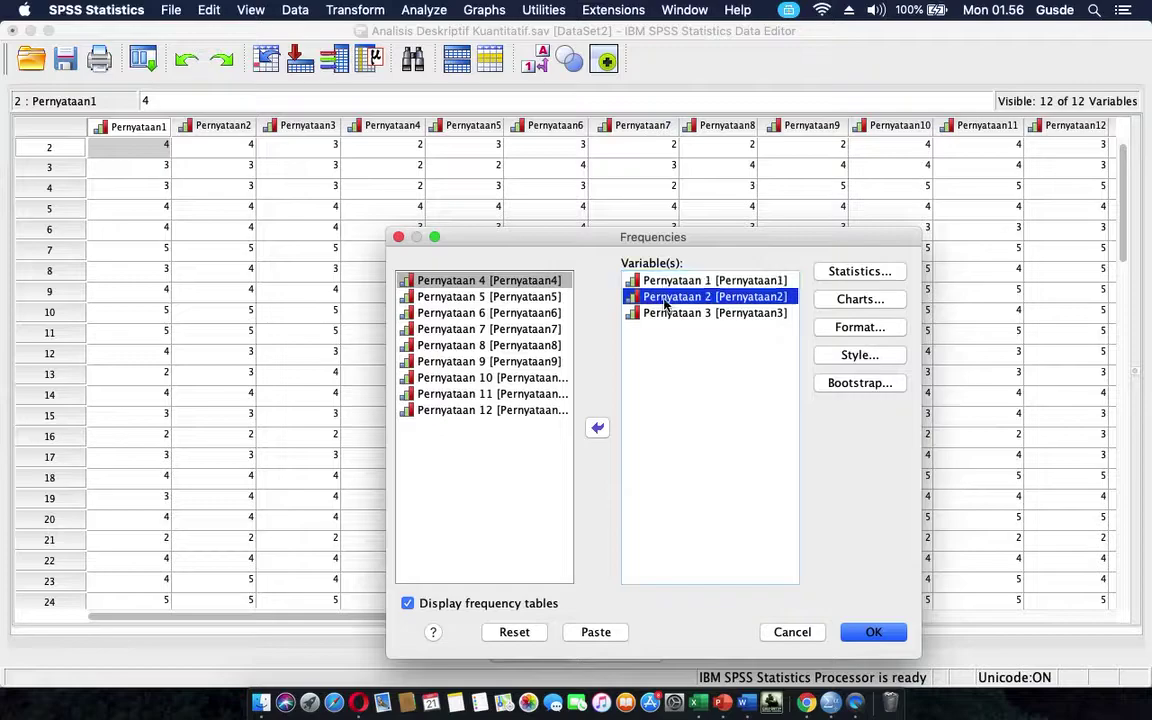
pyautogui.click(668, 312)
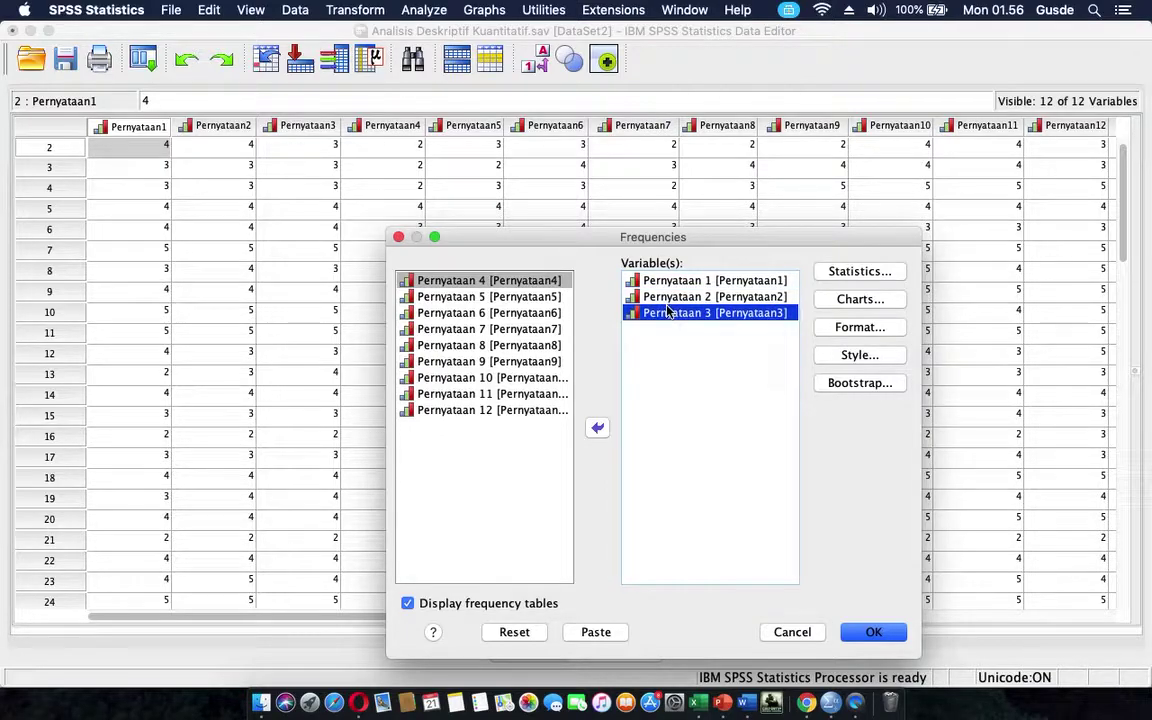
pyautogui.click(851, 272)
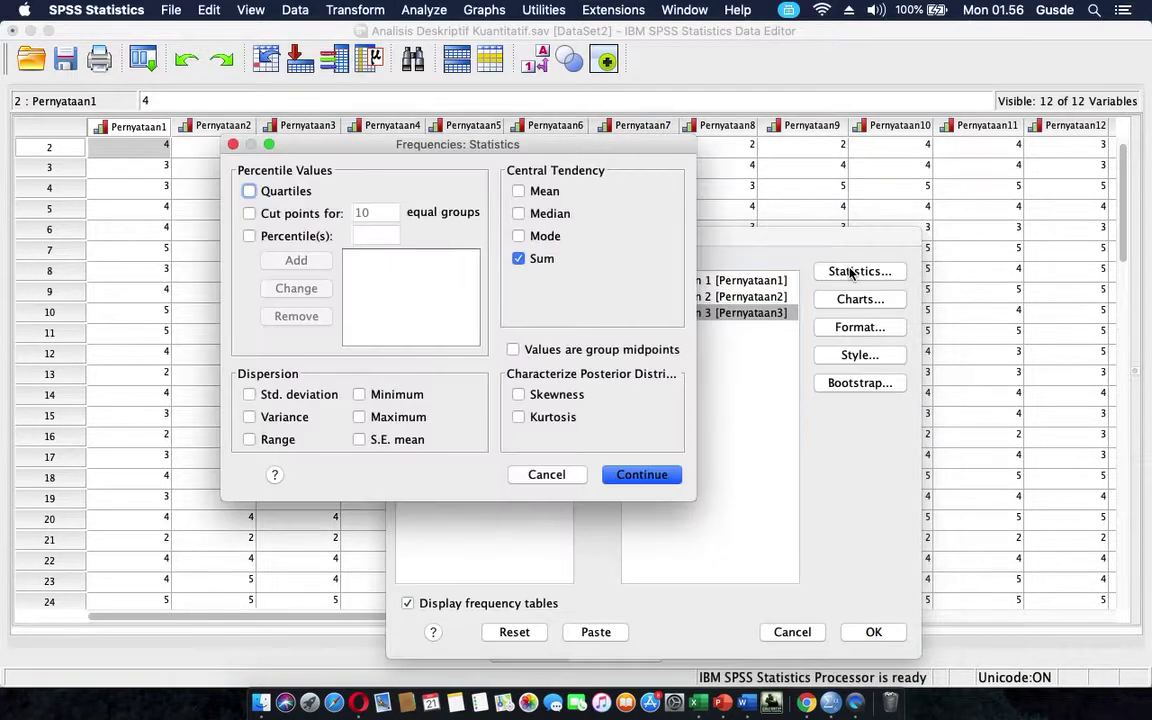
pyautogui.click(518, 260)
pyautogui.click(642, 476)
pyautogui.click(873, 632)
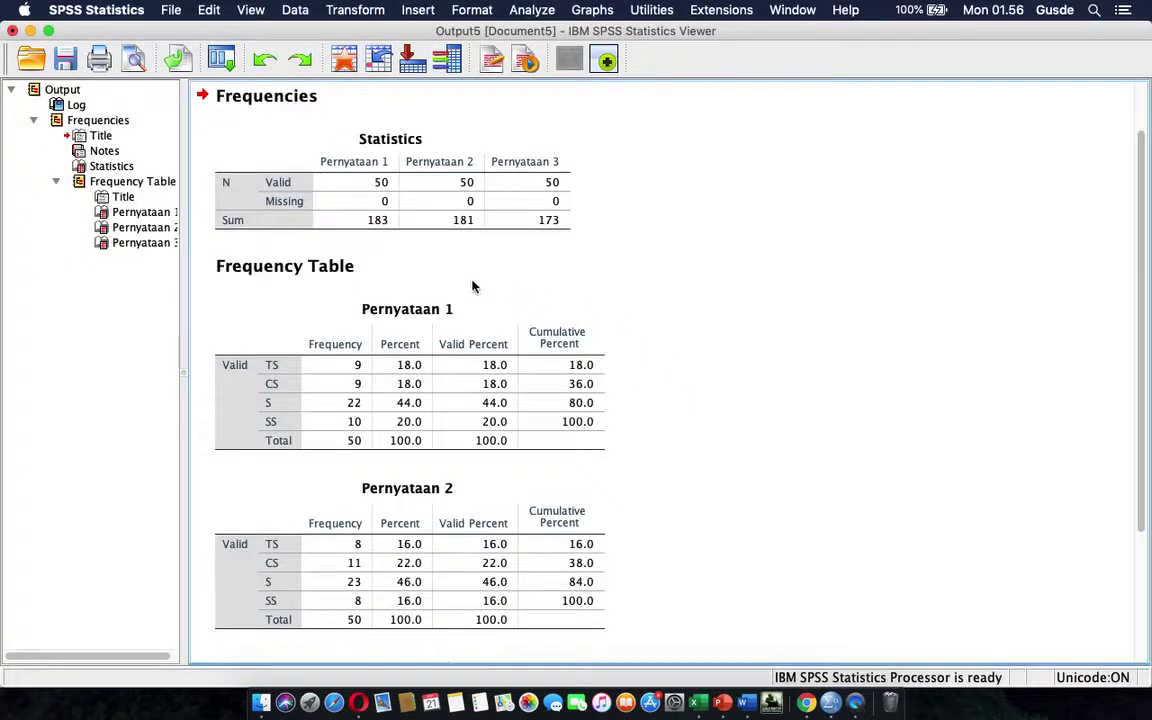
# Examine the Statistics table and the frequency tables of Pernyataan 1 to 3 in the SPSS output
pyautogui.click(473, 287)
pyautogui.scroll(3, 473, 287)
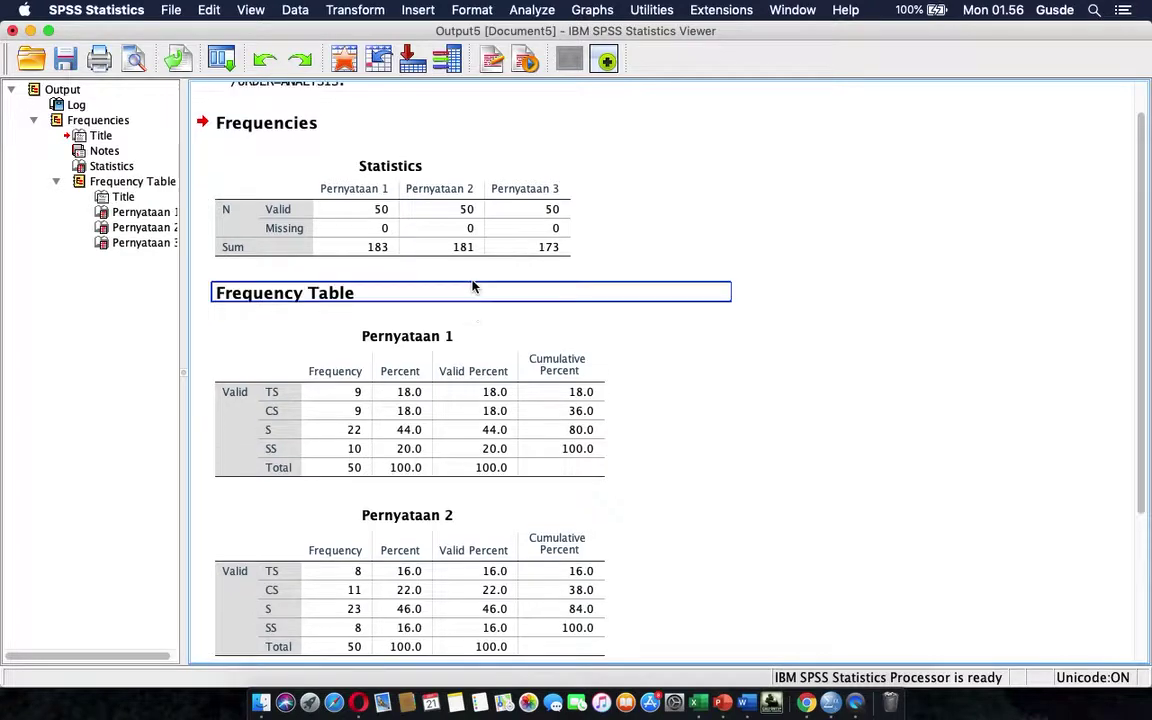
pyautogui.click(485, 257)
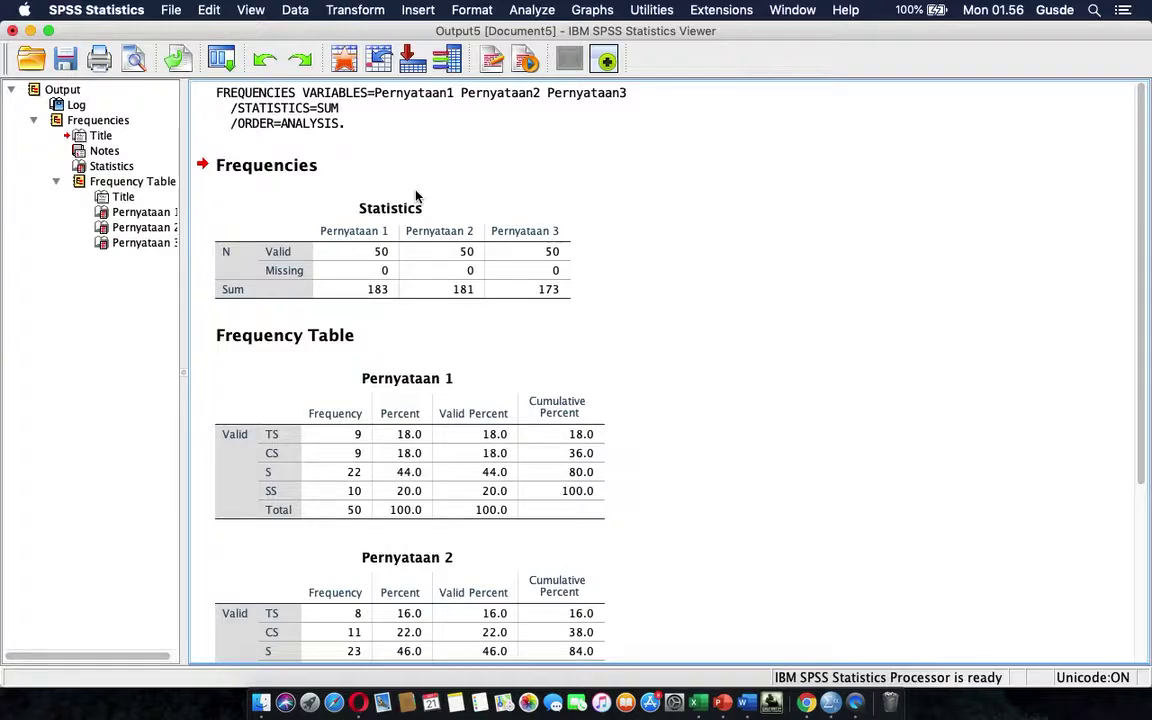
pyautogui.click(447, 381)
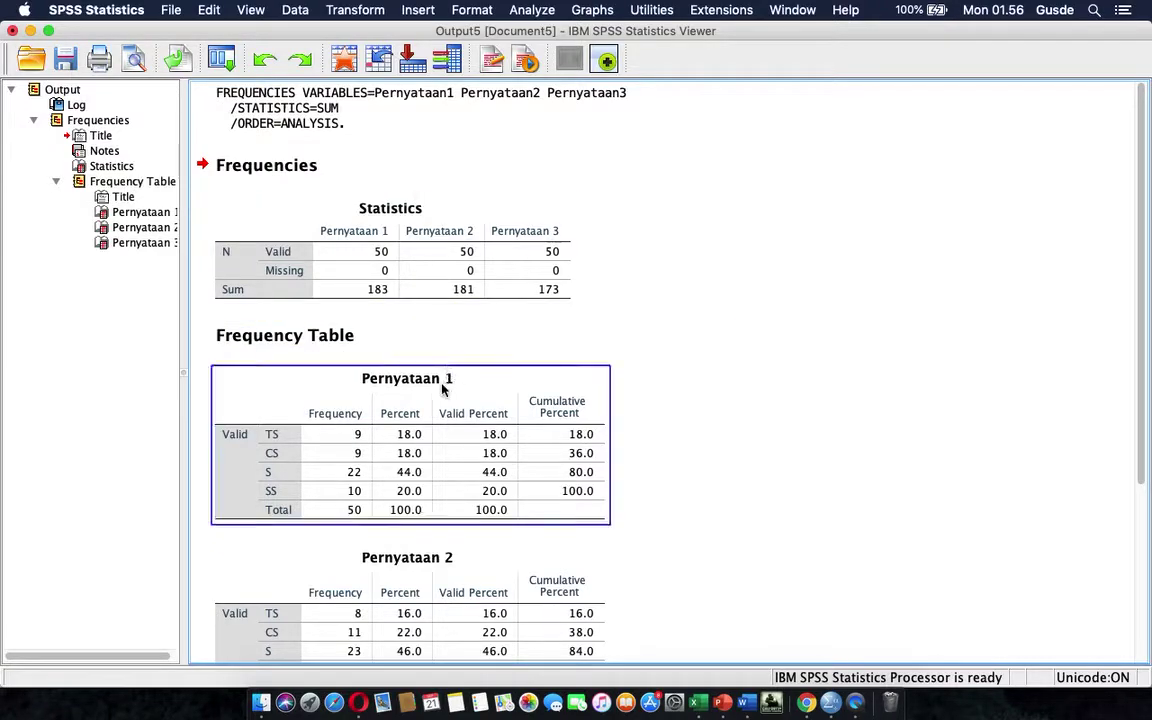
pyautogui.scroll(-2, 443, 389)
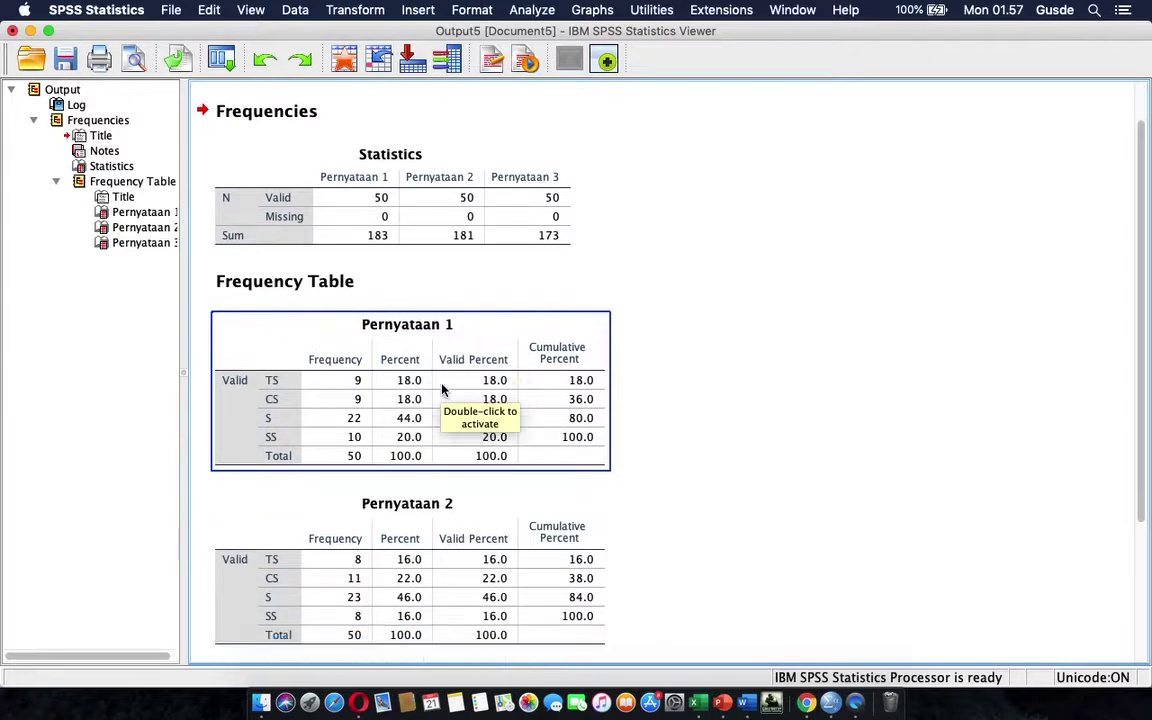
pyautogui.scroll(-4, 443, 389)
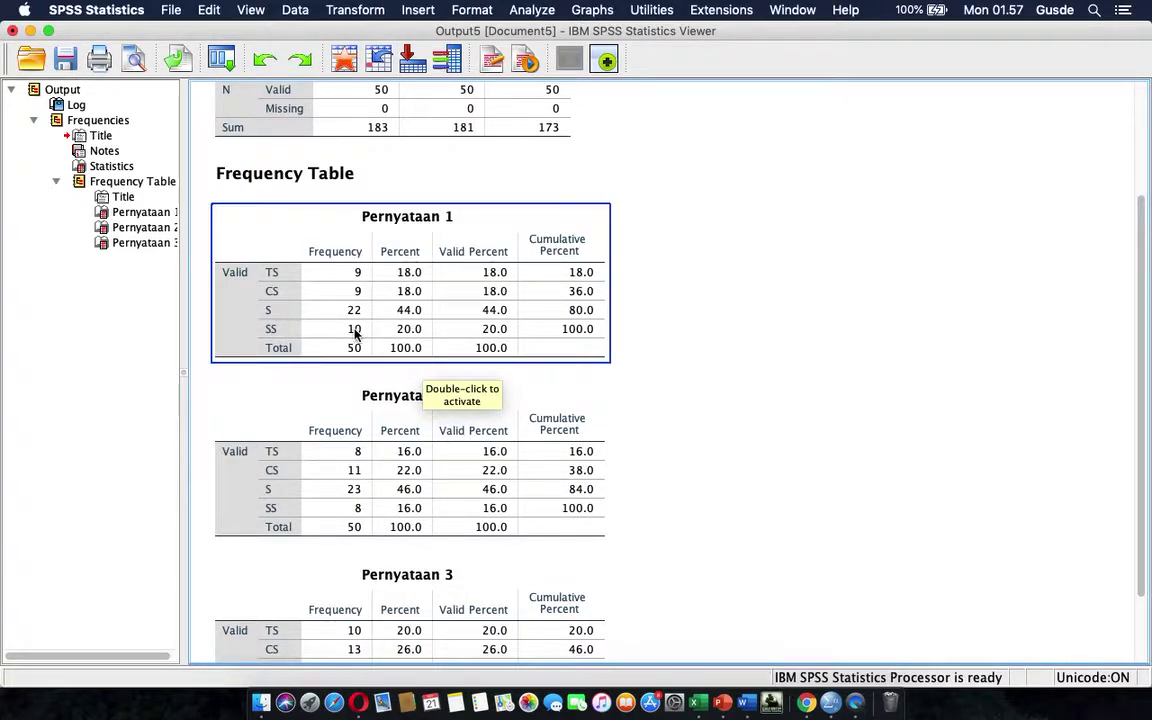
# Return to the SPSS dataset and open the value labels of Pernyataan1 in the Variable View
pyautogui.hotkey('ctrl', 'Up')
pyautogui.click(380, 193)
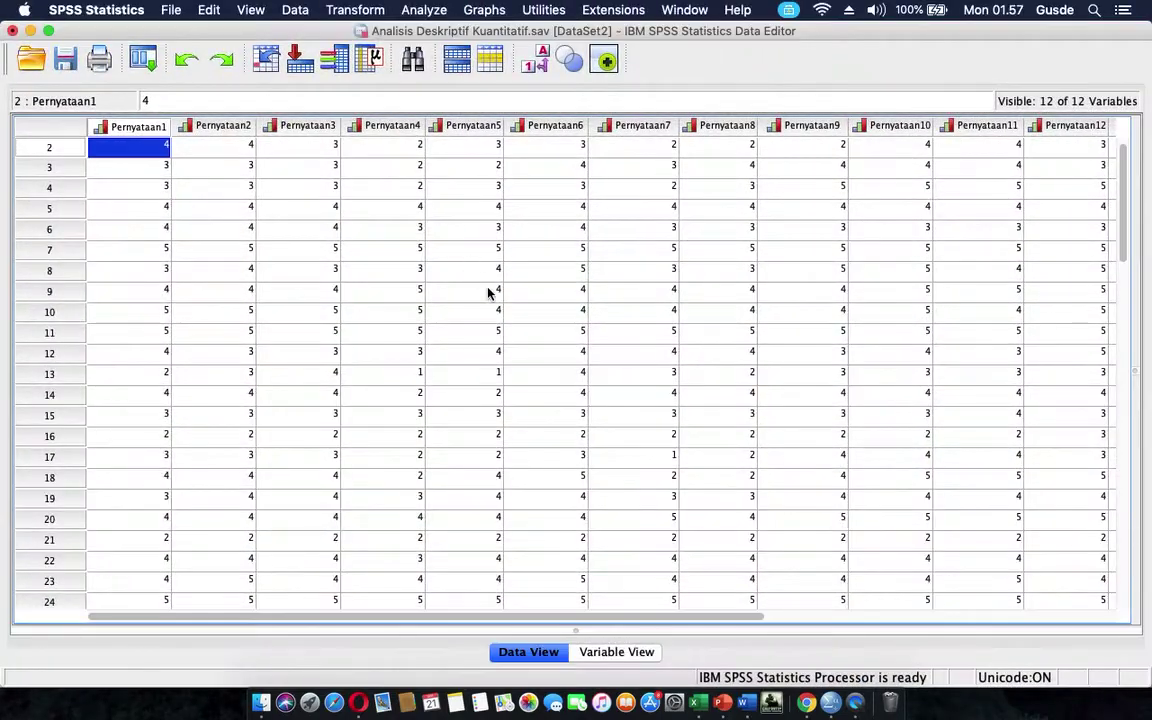
pyautogui.click(612, 652)
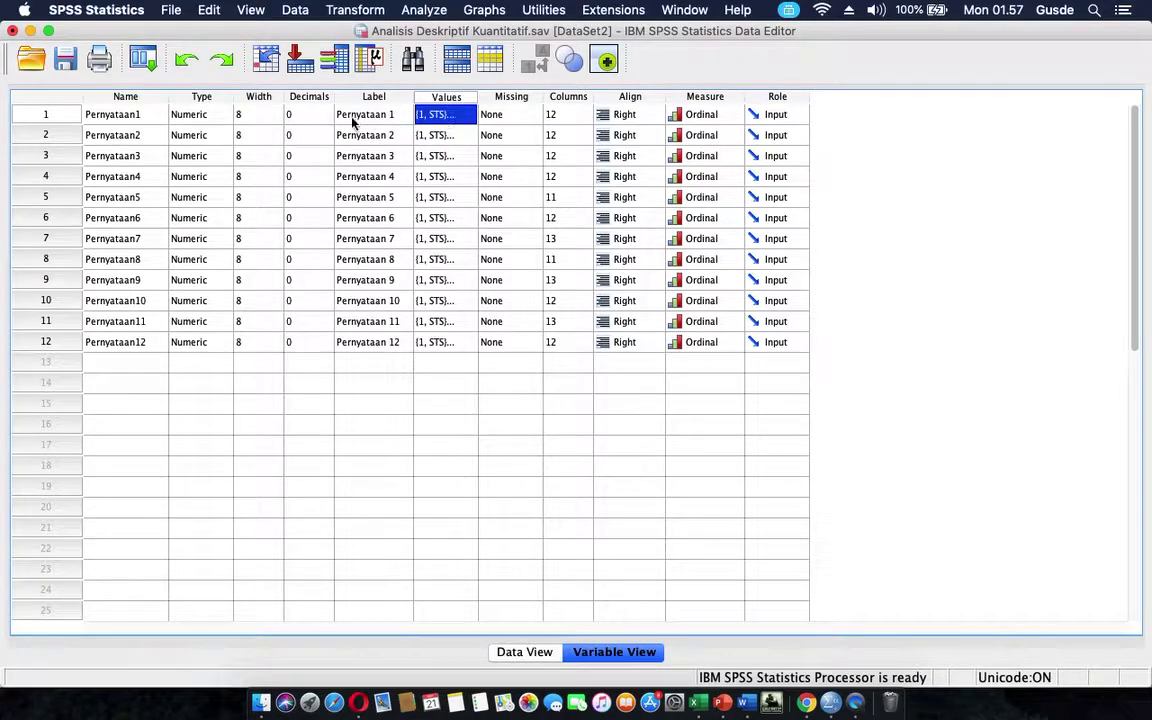
pyautogui.click(446, 116)
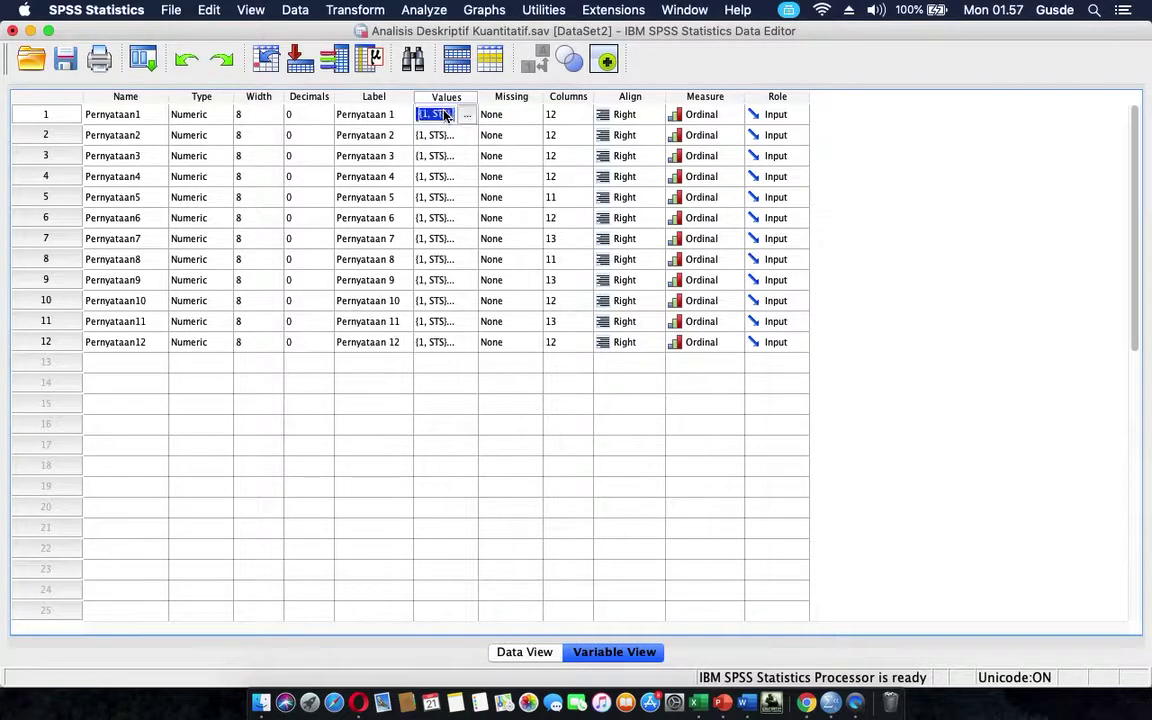
pyautogui.click(467, 116)
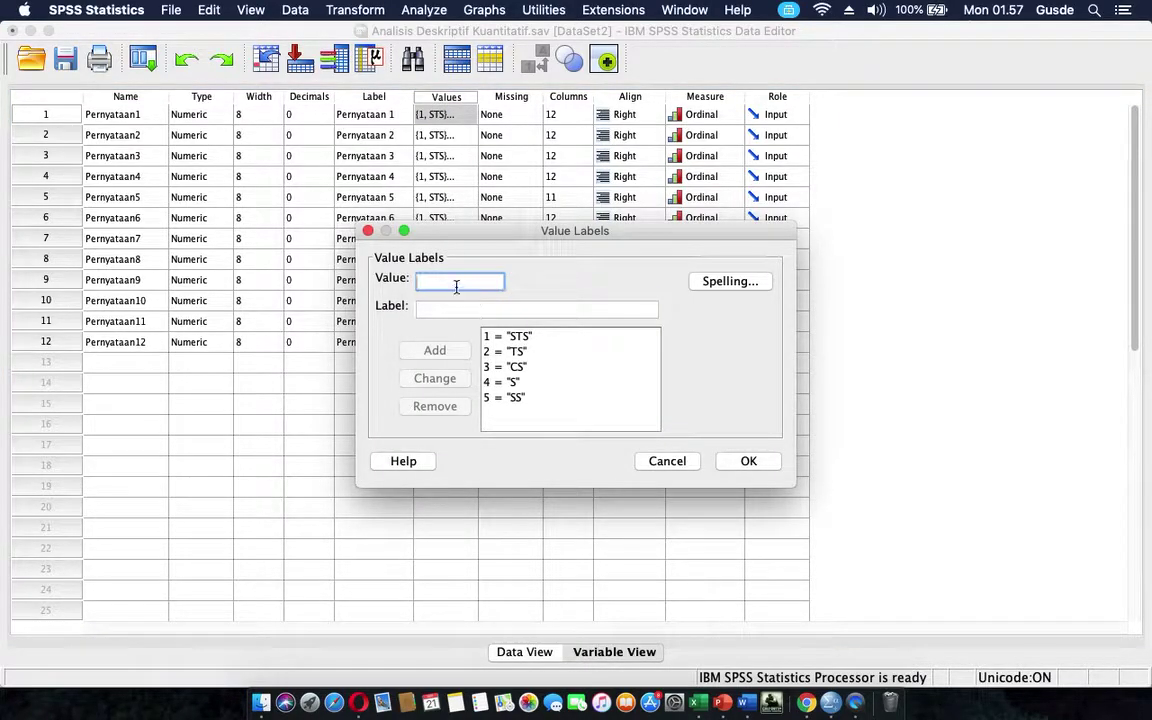
# Switch to Excel and check the Keterangan, Singkatan and Kode table on the Pernyataan sheet, starting with Sangat Tidak Setuju
pyautogui.hotkey('ctrl', 'Up')
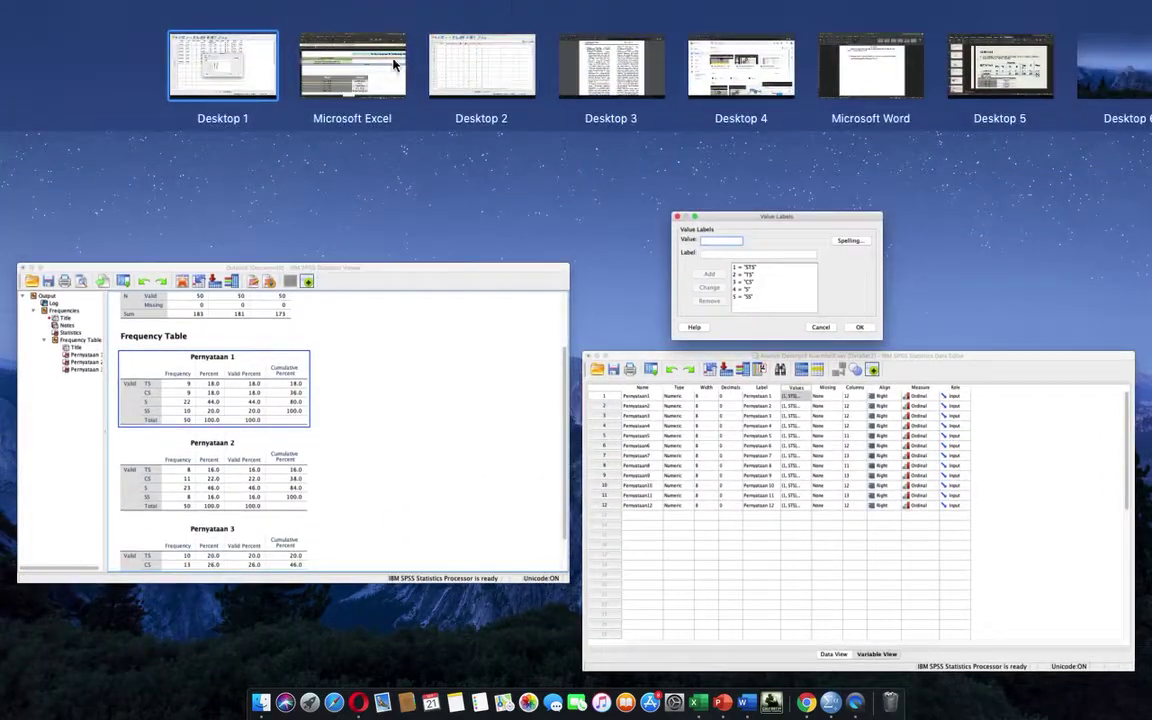
pyautogui.click(394, 65)
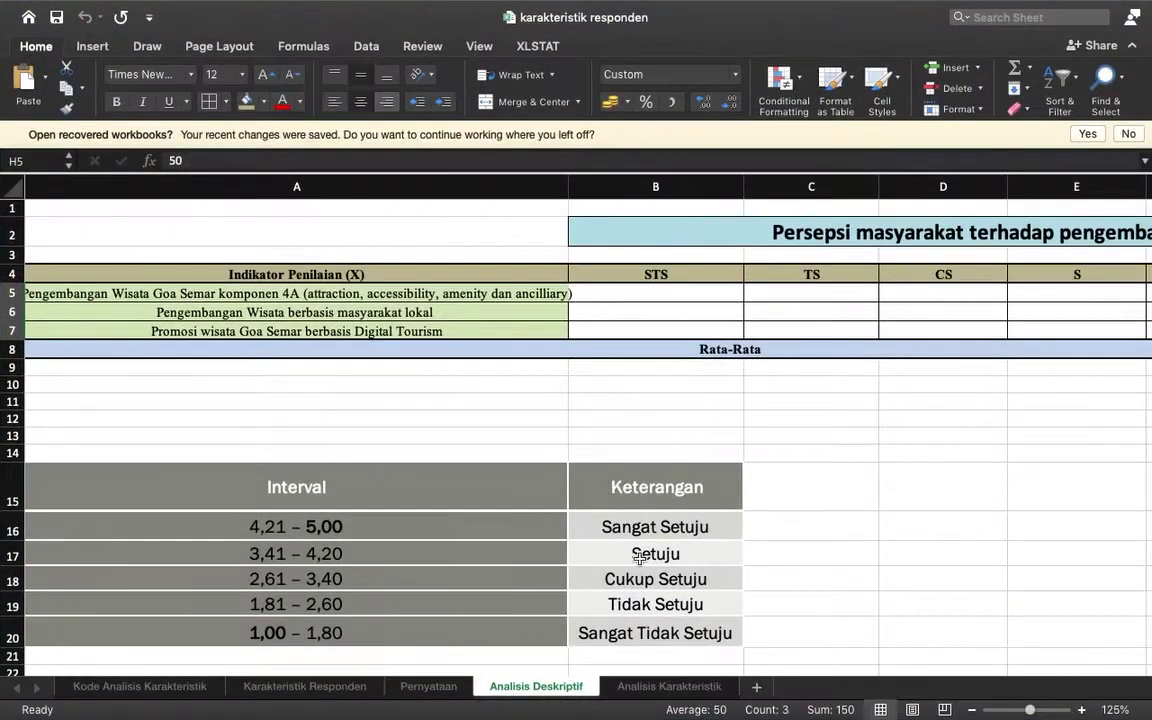
pyautogui.click(433, 689)
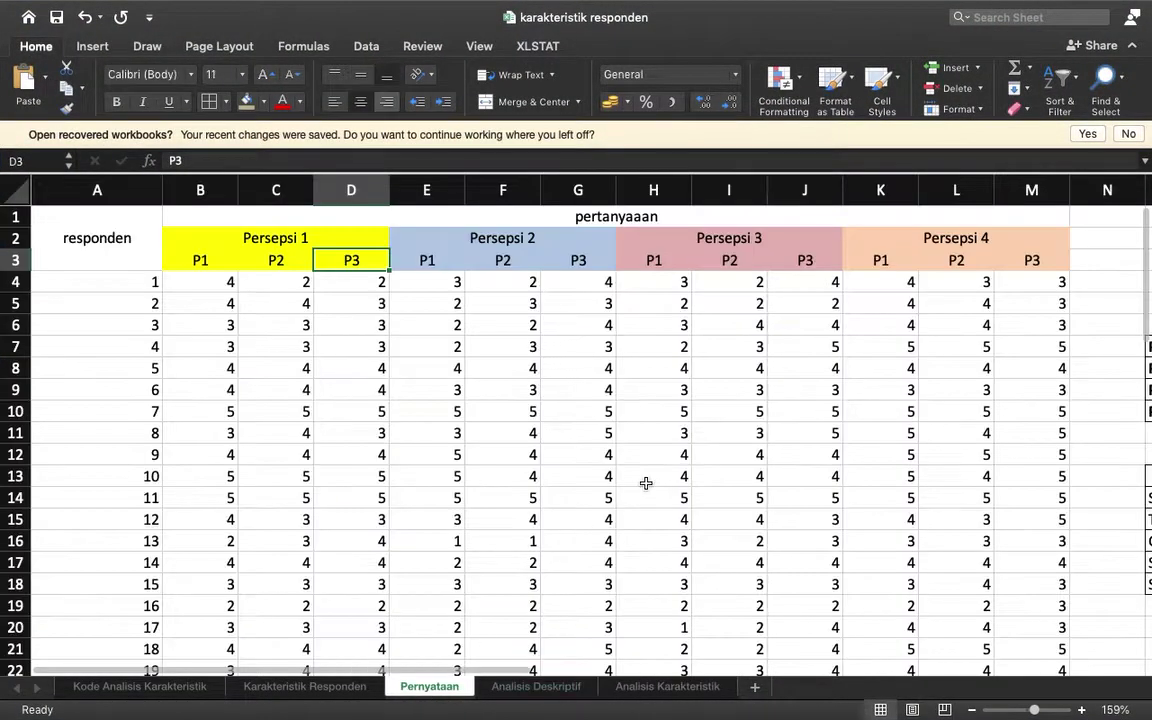
pyautogui.hscroll(6, 643, 482)
pyautogui.scroll(-4, 646, 484)
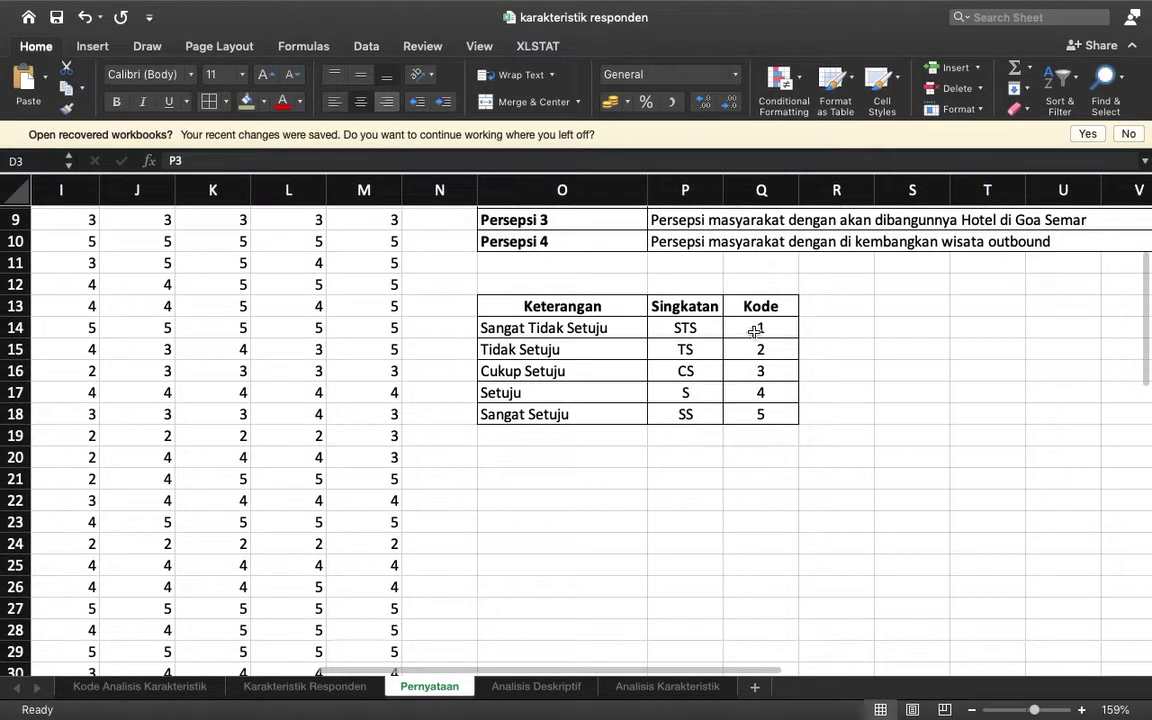
pyautogui.click(751, 328)
pyautogui.click(576, 333)
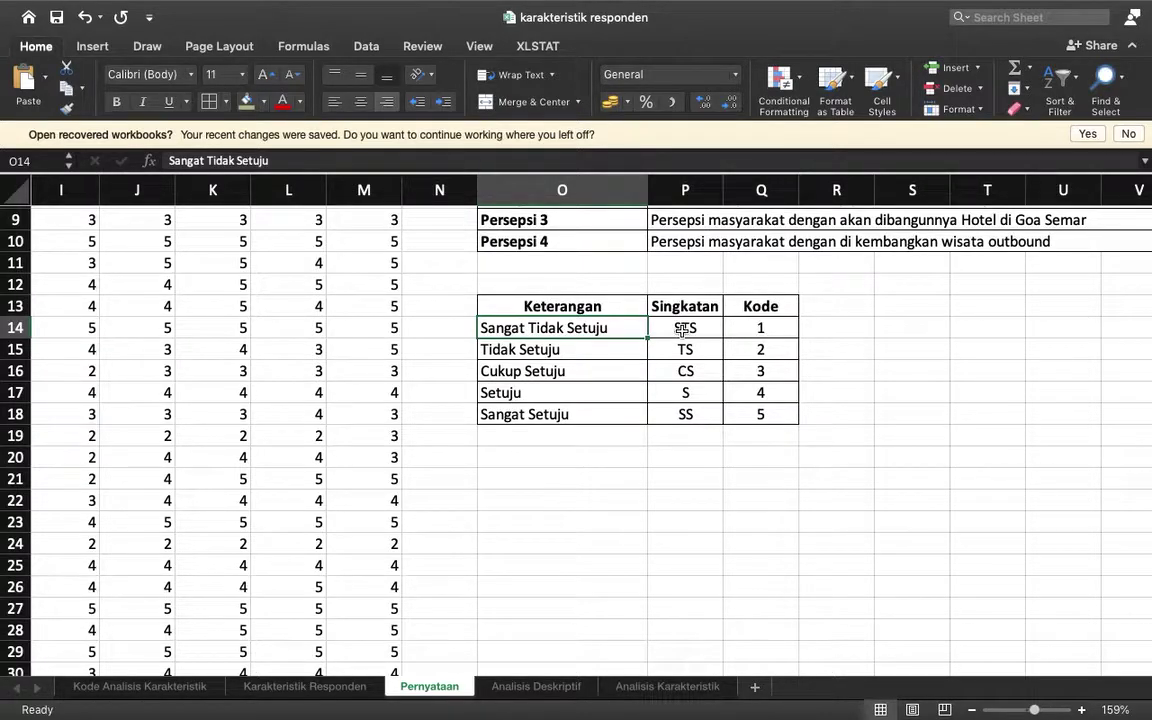
# Return to the SPSS value labels of Pernyataan1 and try the label Sangat Tidak Setuju for value 1, discarding the entry
pyautogui.hotkey('ctrl', 'Up')
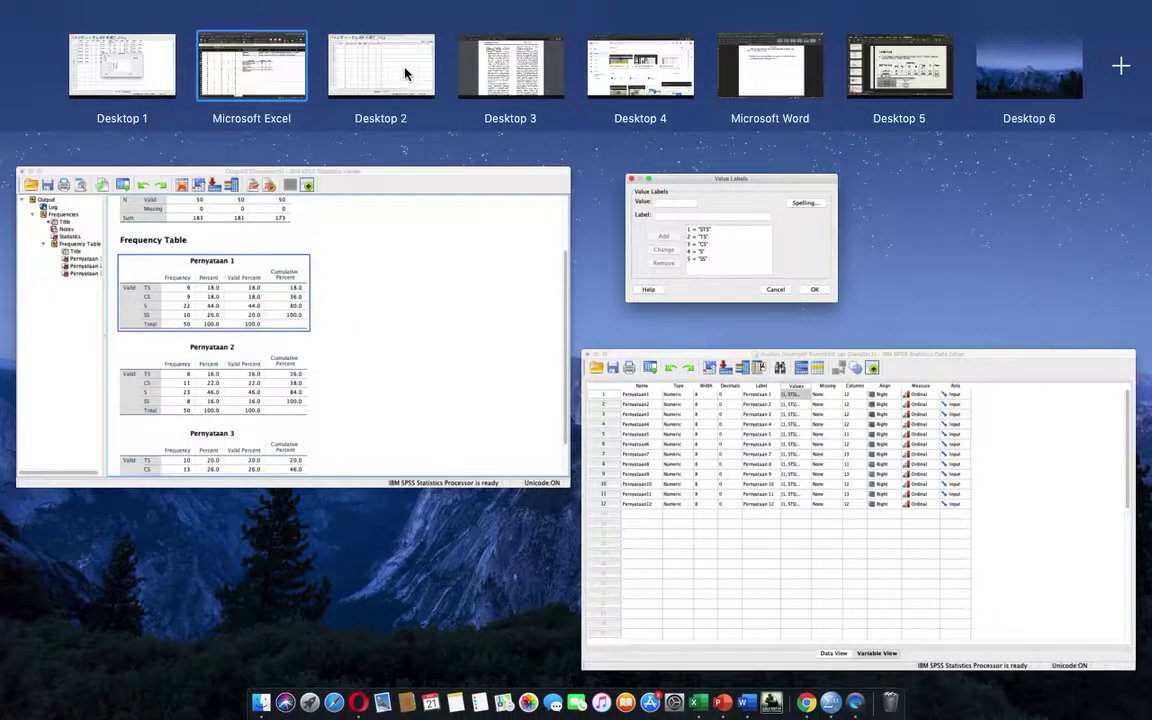
pyautogui.click(415, 72)
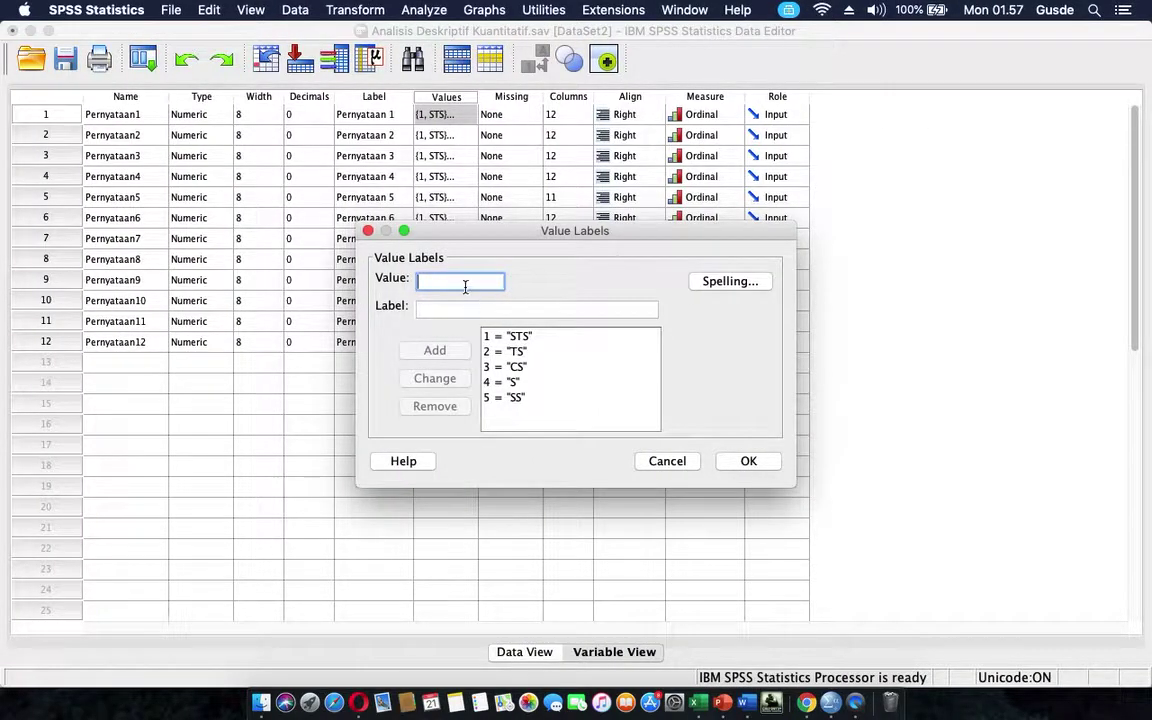
pyautogui.click(467, 311)
pyautogui.write('Sangat Tidak Setuju')
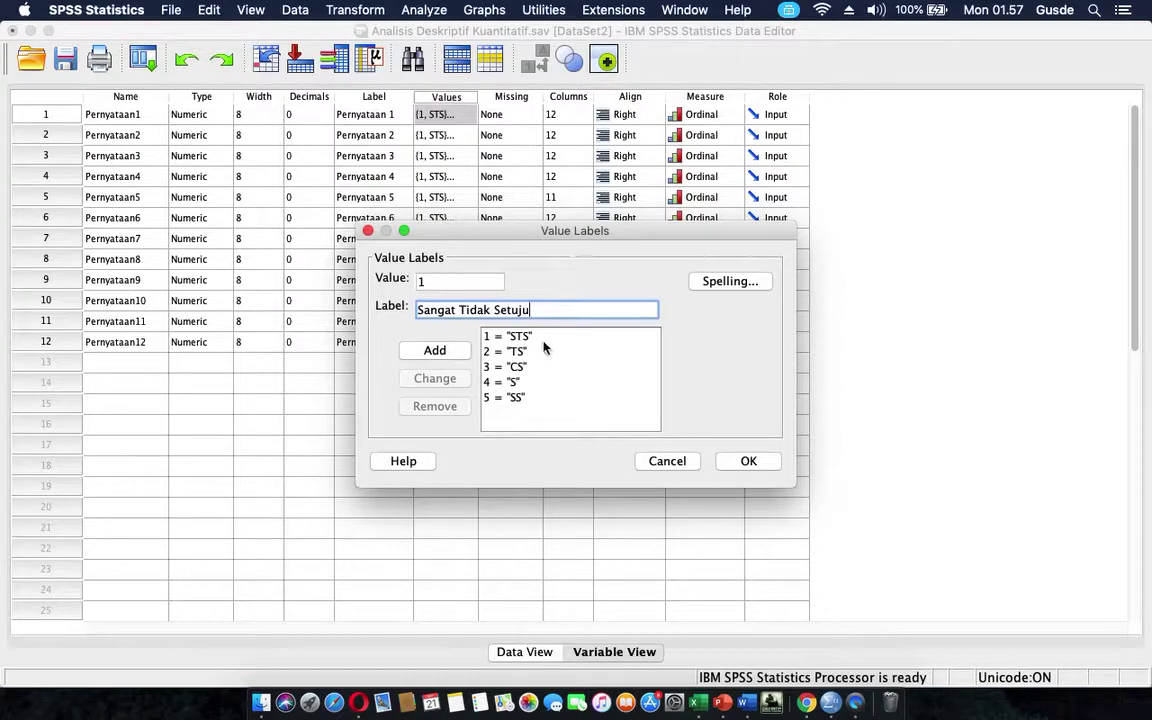
pyautogui.click(645, 461)
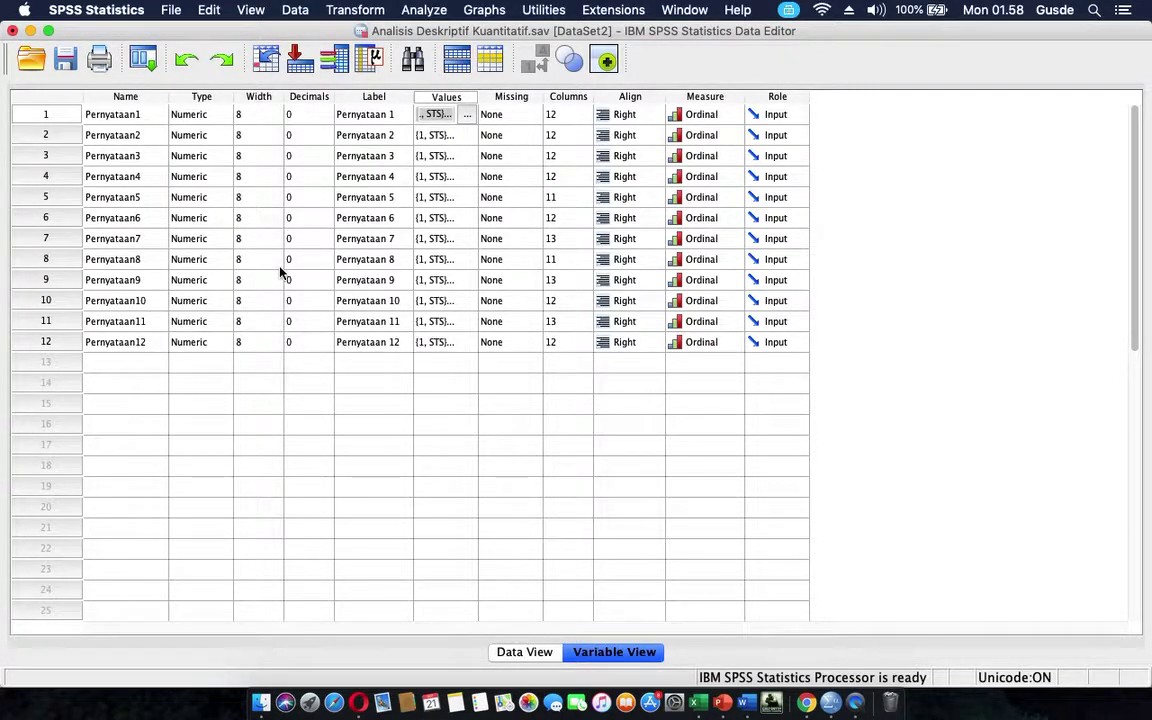
# Switch to the SPSS output and examine the Statistics table together with the frequency tables of the three statements
pyautogui.hotkey('ctrl', 'Up')
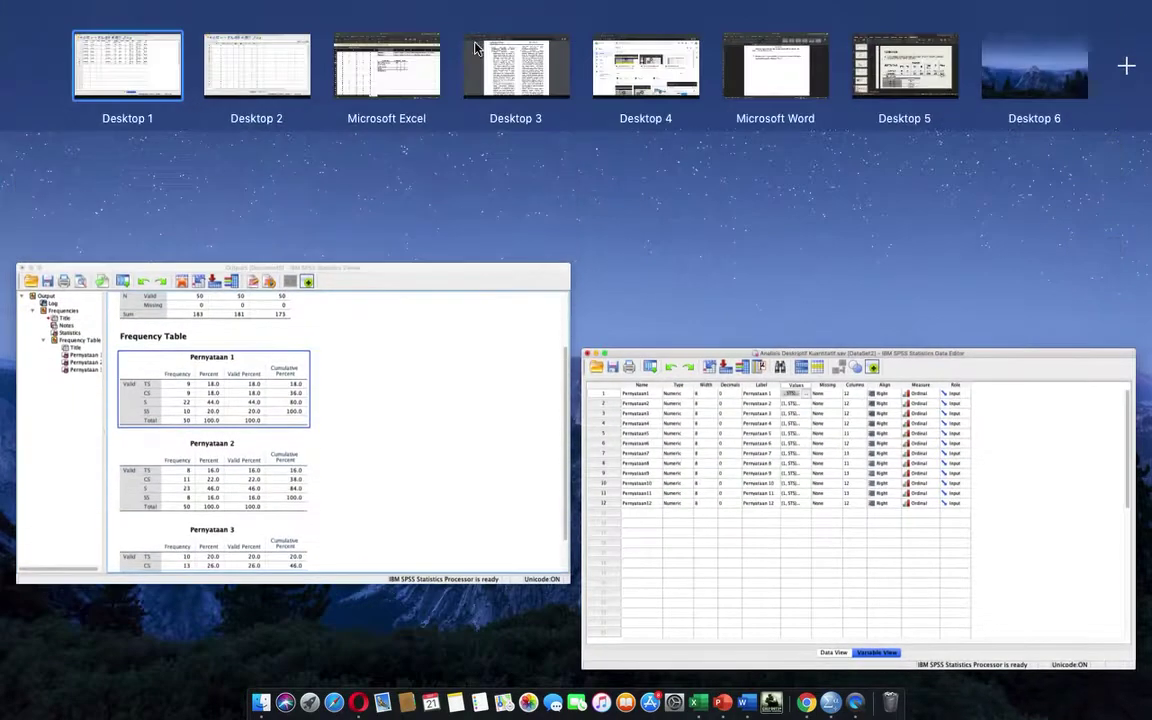
pyautogui.click(361, 318)
pyautogui.scroll(3, 489, 309)
pyautogui.scroll(-1, 432, 300)
pyautogui.scroll(1, 422, 236)
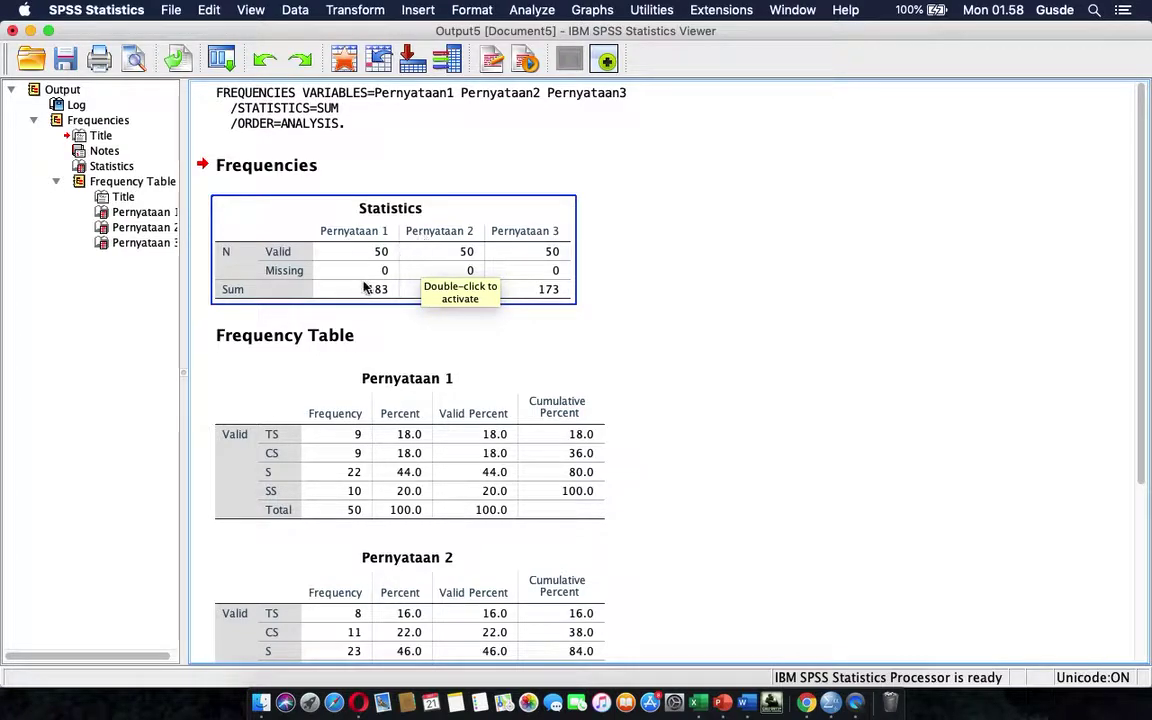
pyautogui.scroll(-5, 528, 307)
pyautogui.scroll(4, 528, 307)
pyautogui.scroll(-1, 528, 307)
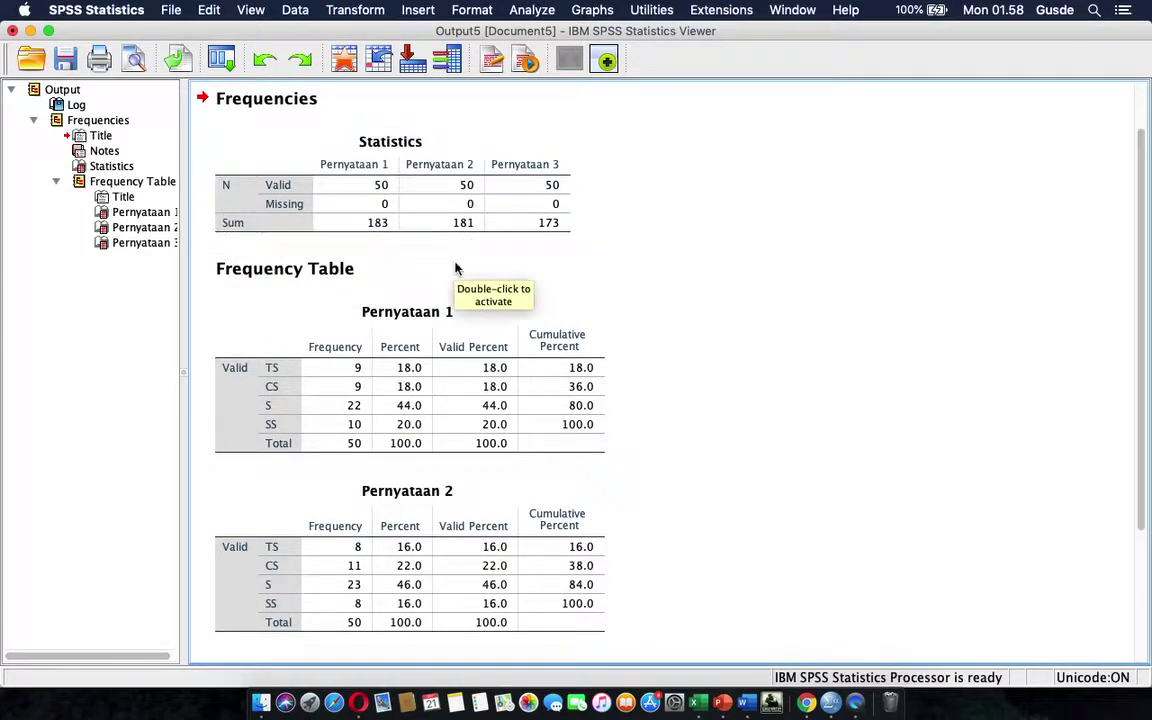
# Check the available options of the Descriptives procedure for Pernyataan 1 to 3 and leave it without running
pyautogui.click(528, 14)
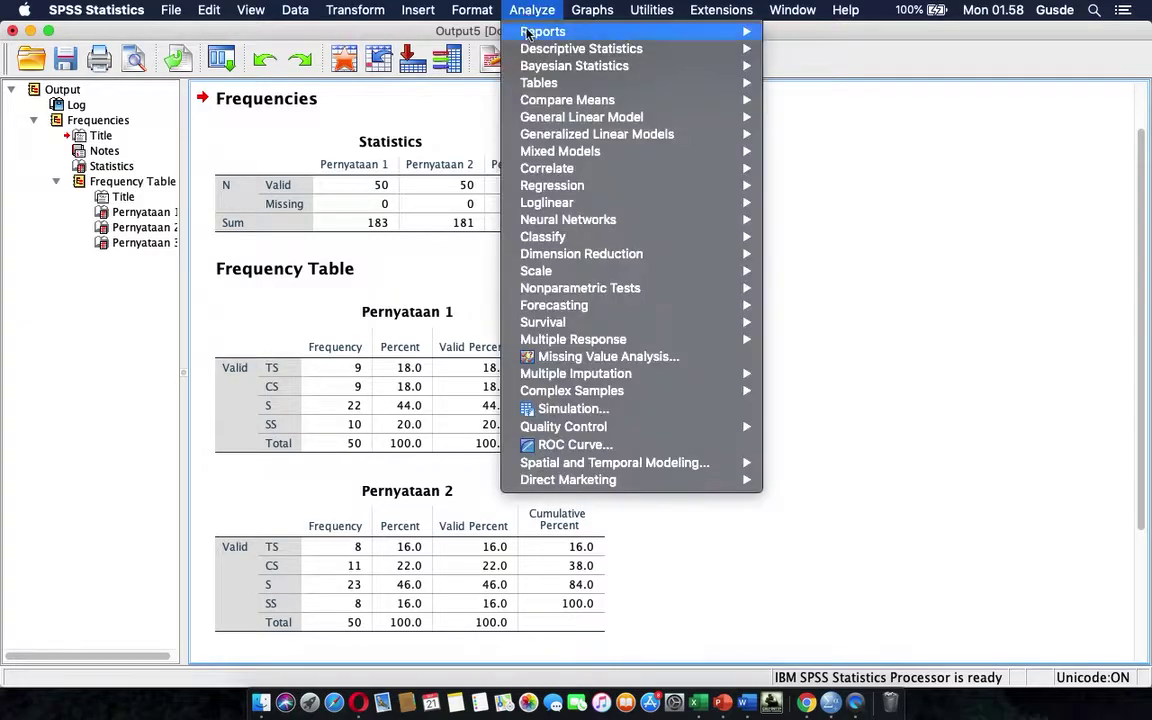
pyautogui.moveTo(744, 48)
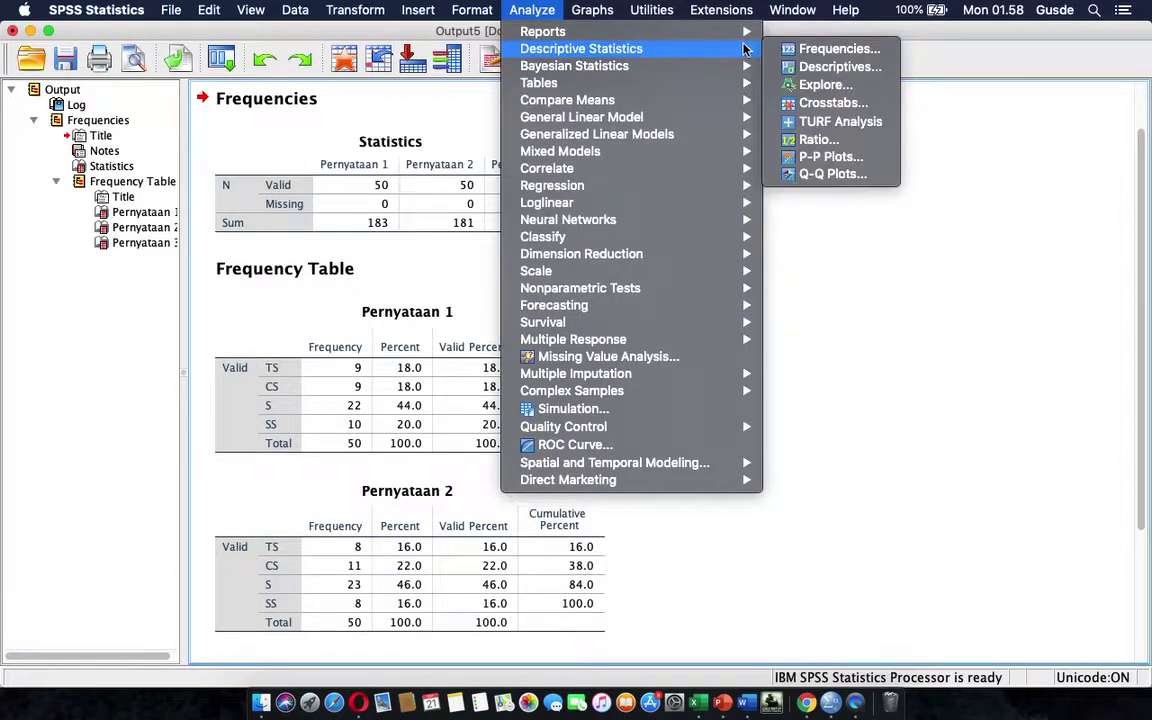
pyautogui.click(806, 67)
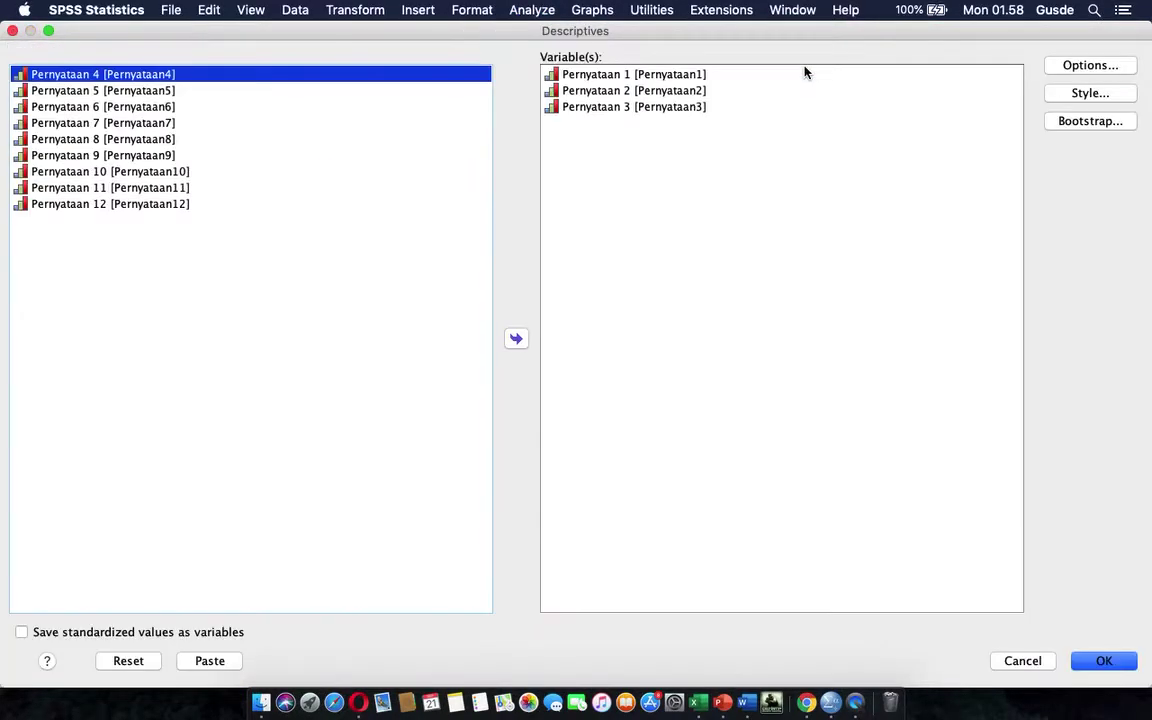
pyautogui.click(1081, 68)
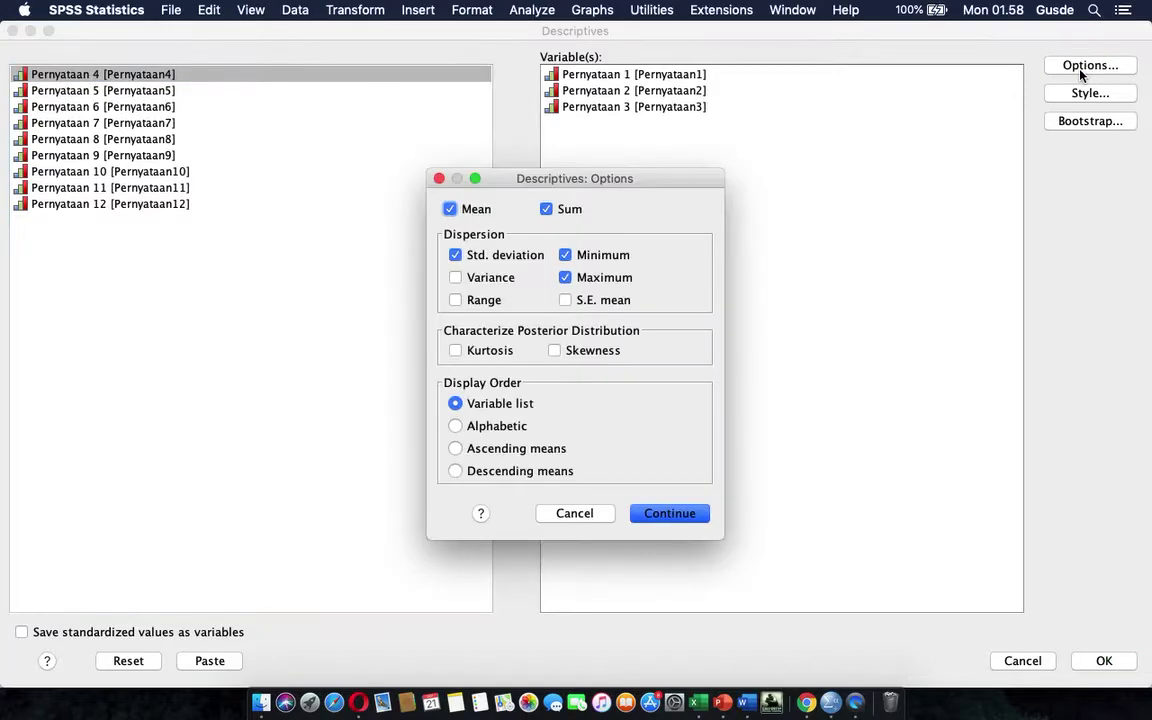
pyautogui.click(598, 514)
pyautogui.click(1030, 660)
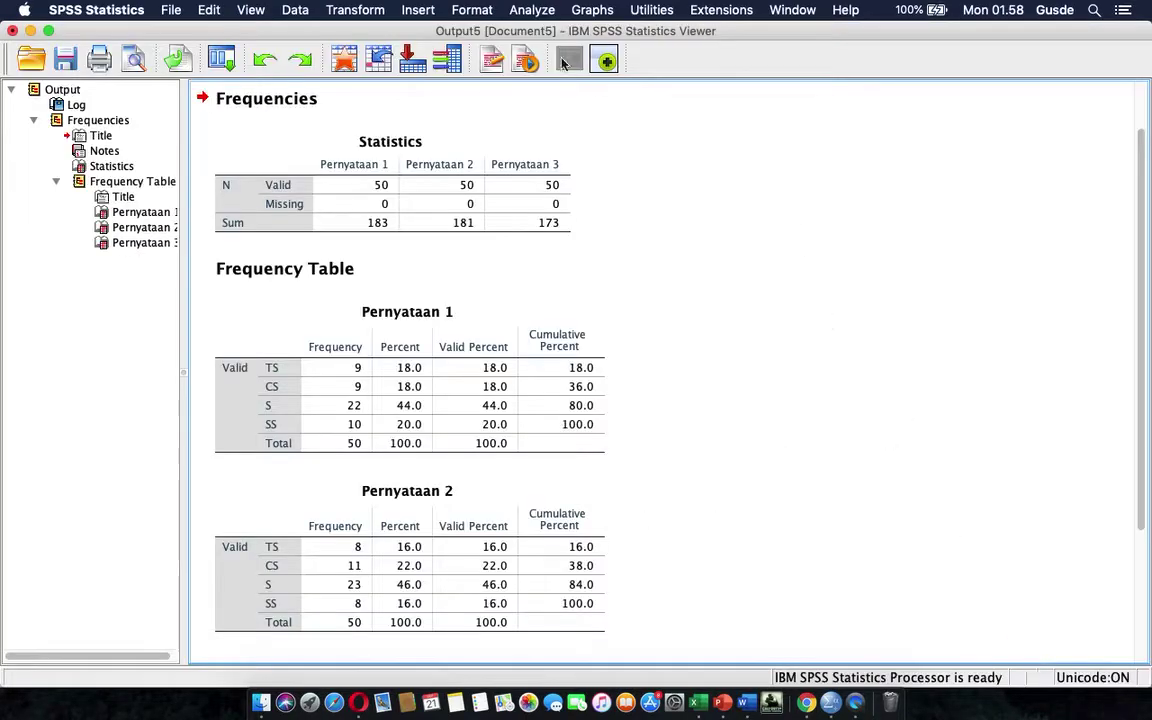
# Check the Sum selection in the statistics of the Frequencies procedure and leave it without running
pyautogui.click(516, 10)
pyautogui.moveTo(663, 48)
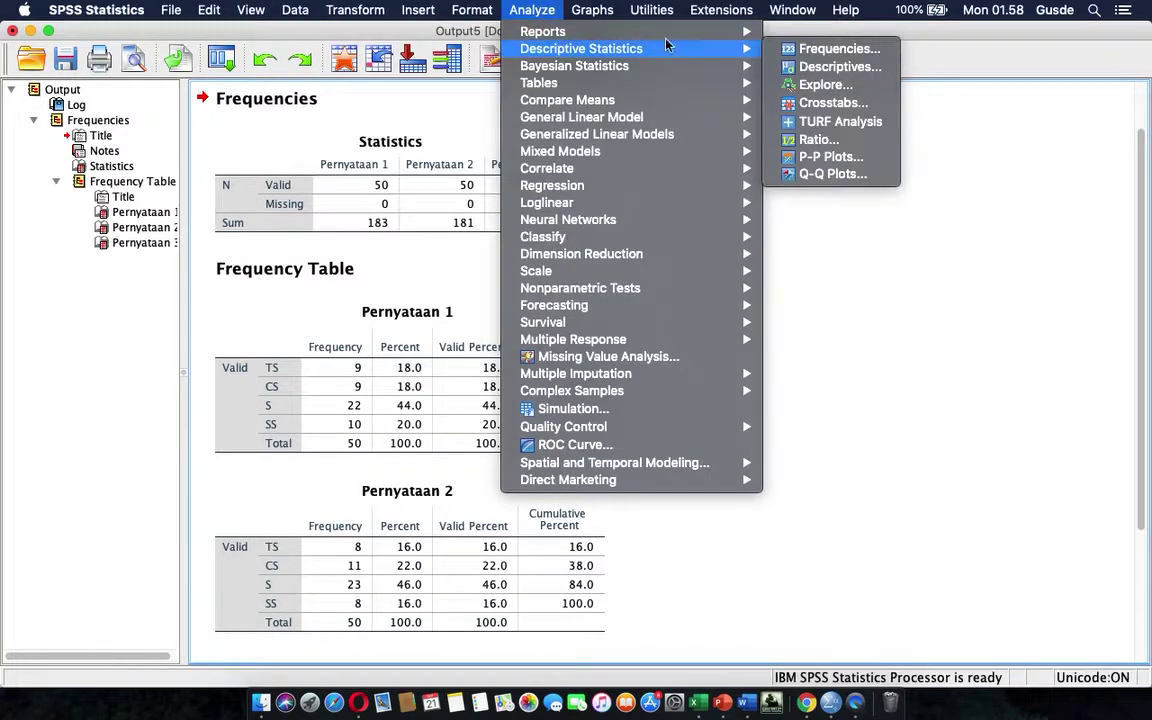
pyautogui.click(831, 49)
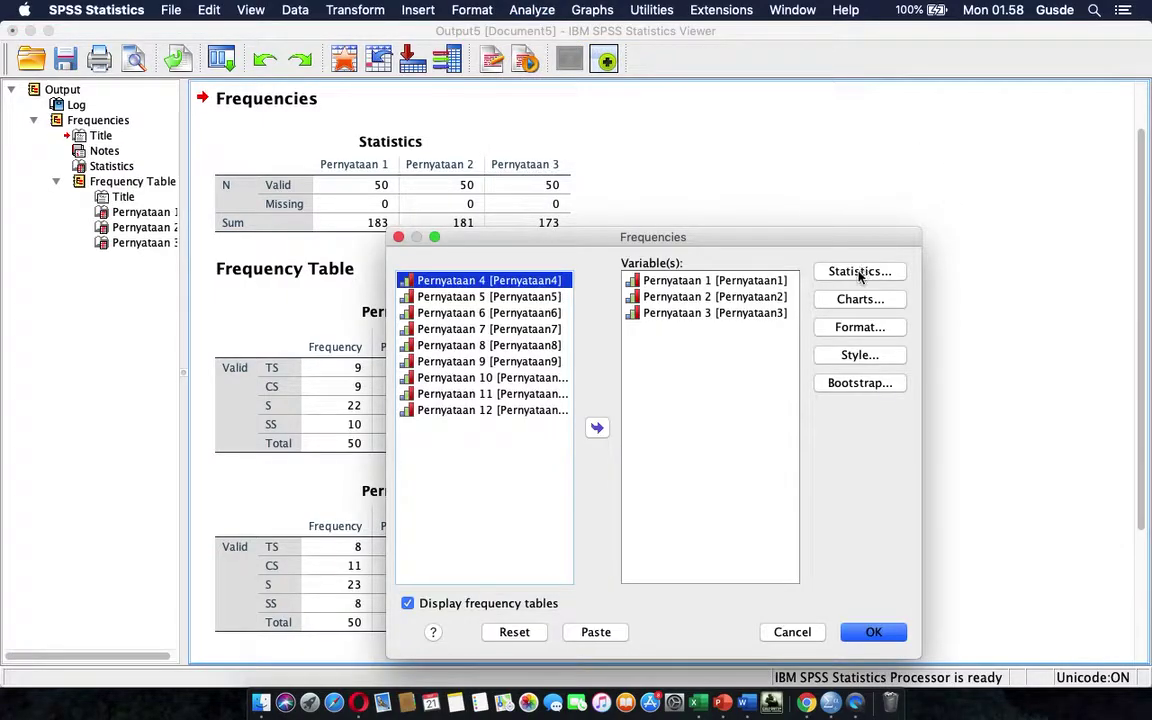
pyautogui.click(858, 274)
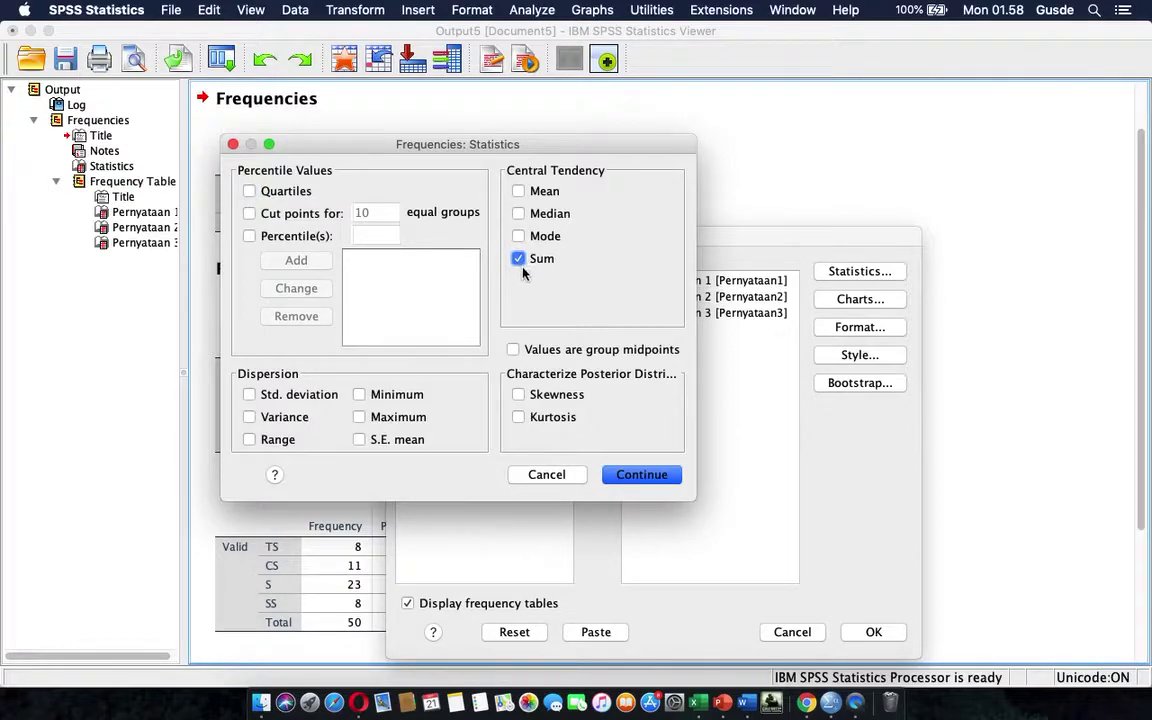
pyautogui.click(551, 480)
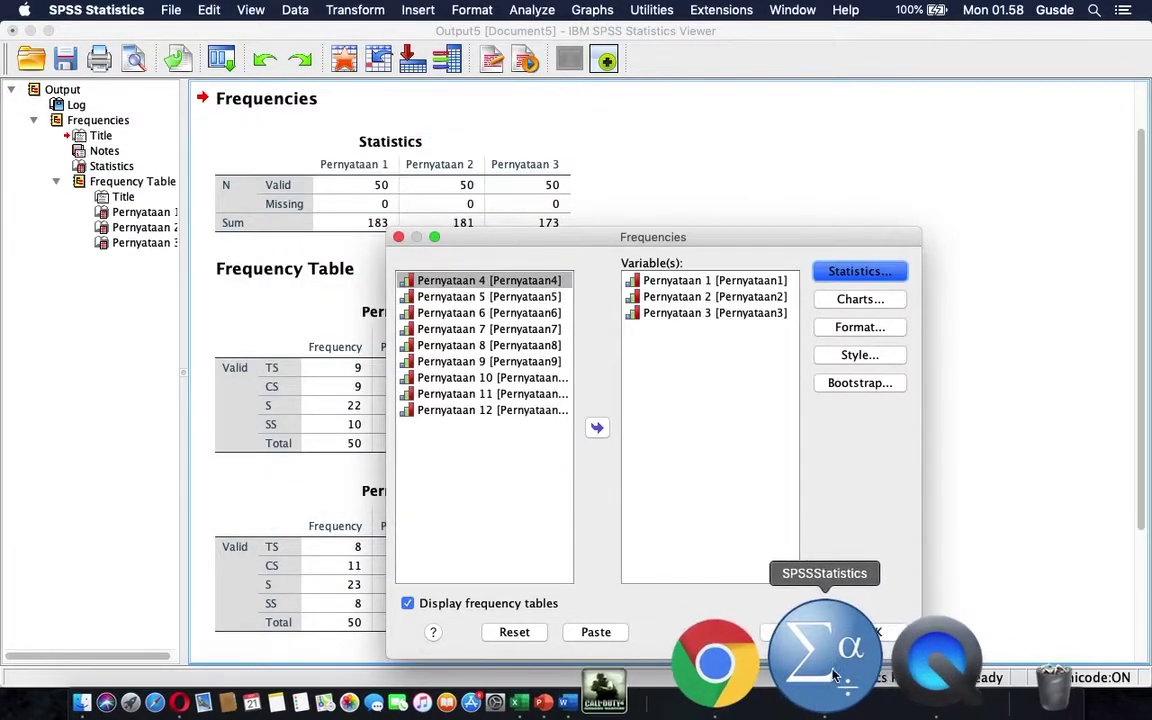
pyautogui.click(790, 632)
# Examine the sums in the Statistics table and the answer frequencies of Pernyataan 1 in the output
pyautogui.click(507, 299)
pyautogui.click(312, 200)
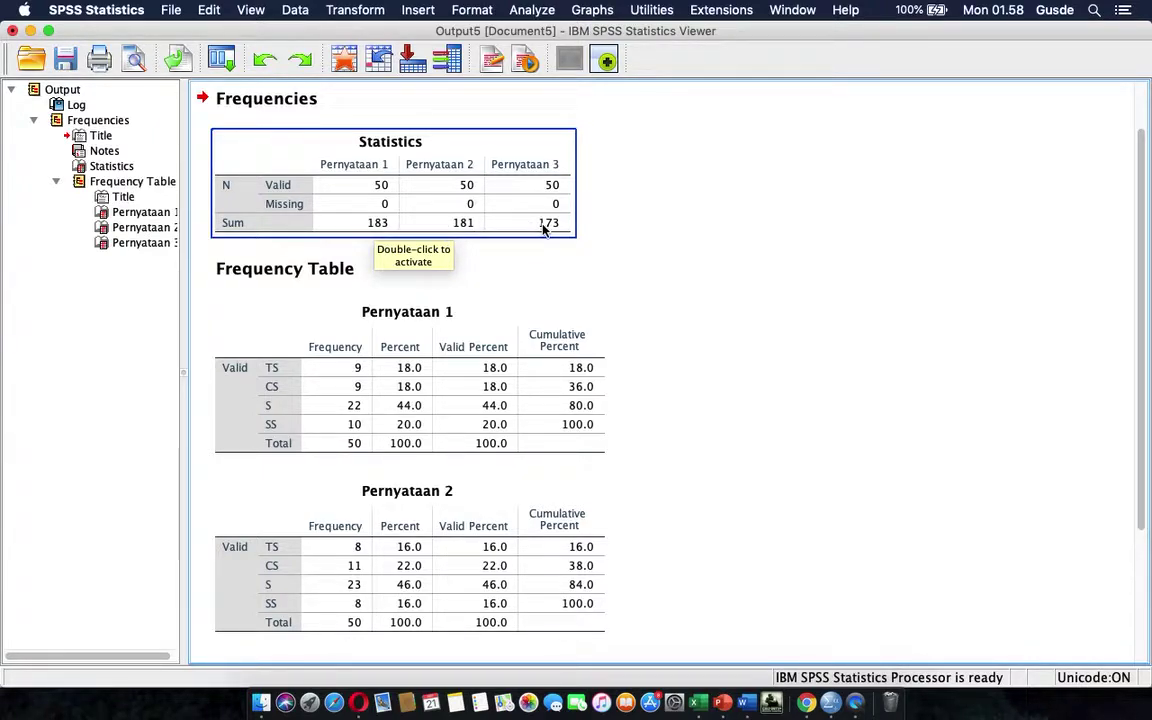
pyautogui.click(586, 270)
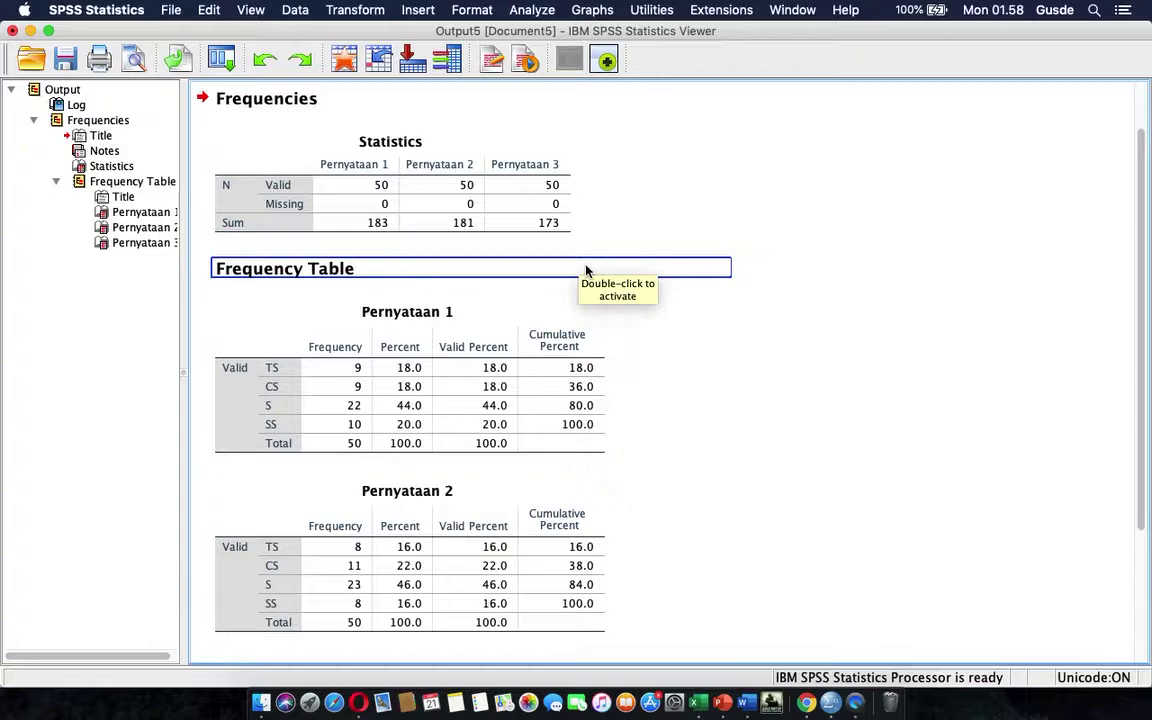
pyautogui.click(338, 362)
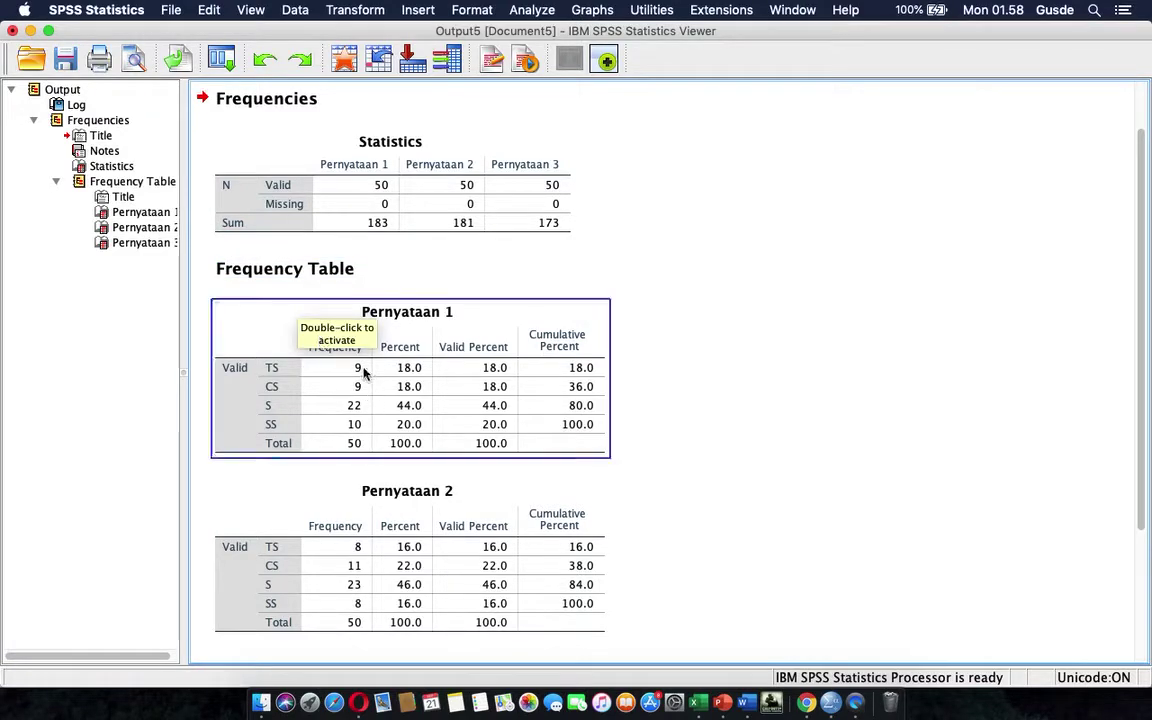
pyautogui.click(617, 386)
pyautogui.click(363, 387)
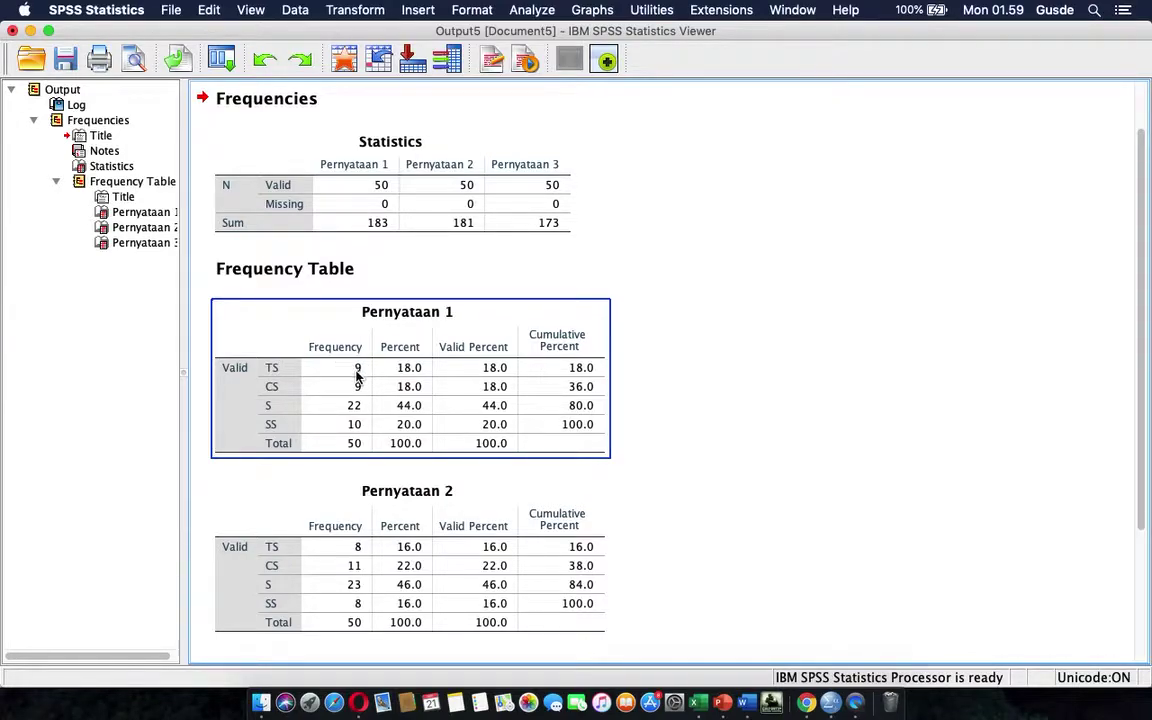
pyautogui.click(309, 311)
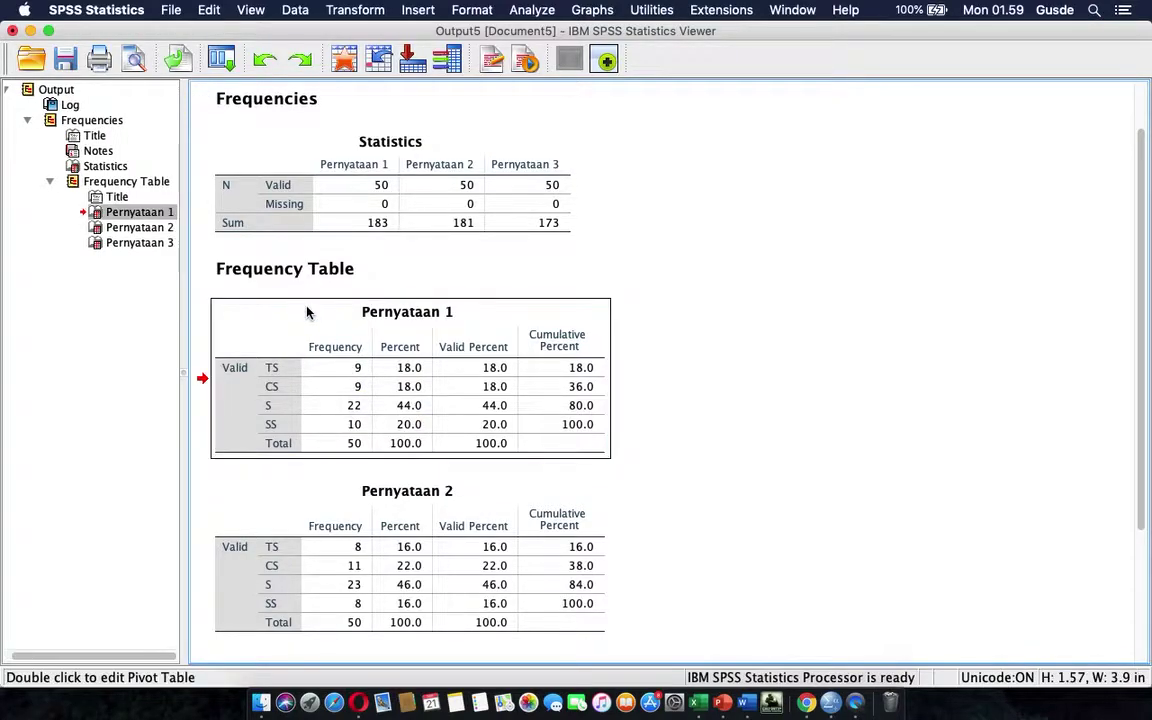
# On Excel's Analisis Deskriptif sheet, widen column A to fit the indicator text and enter 0 under STS for the 4A component indicator
pyautogui.hotkey('ctrl', 'Up')
pyautogui.moveTo(458, 5)
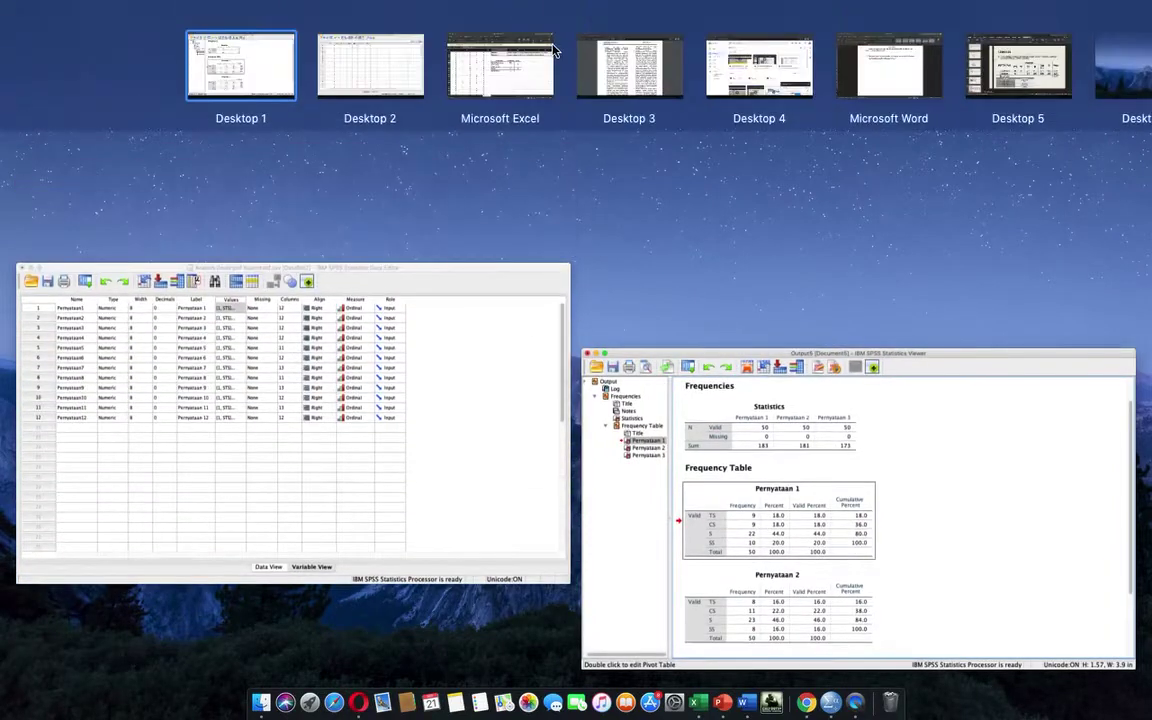
pyautogui.click(495, 62)
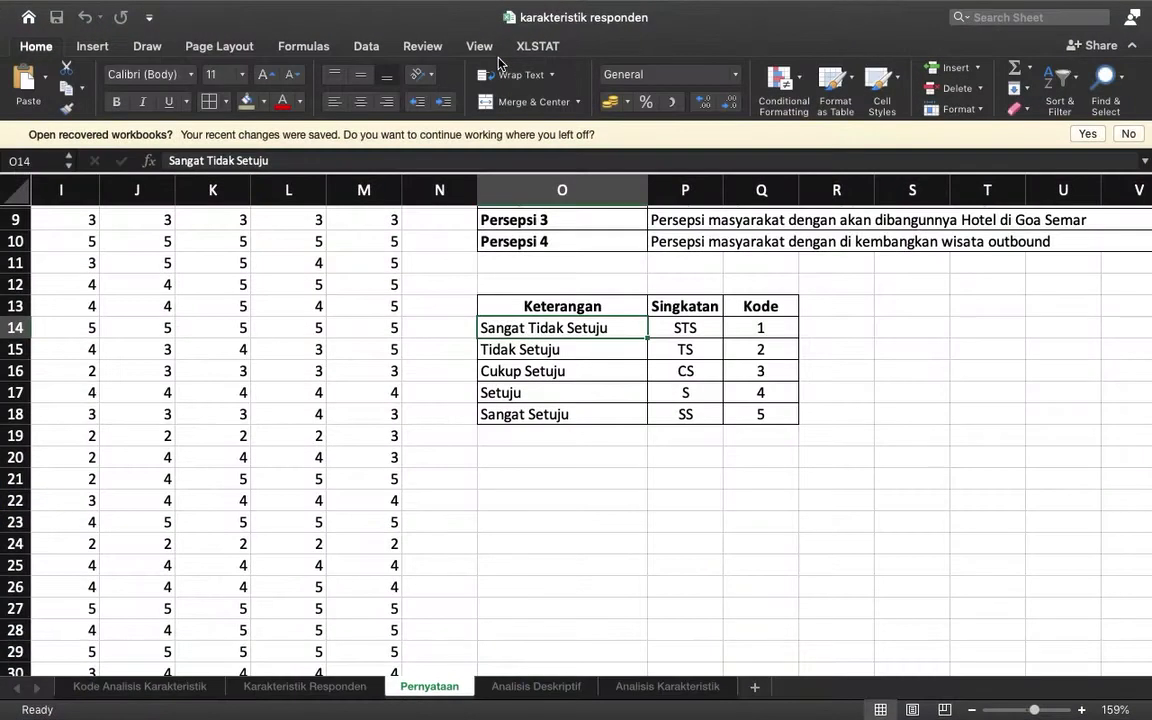
pyautogui.click(558, 684)
pyautogui.click(617, 290)
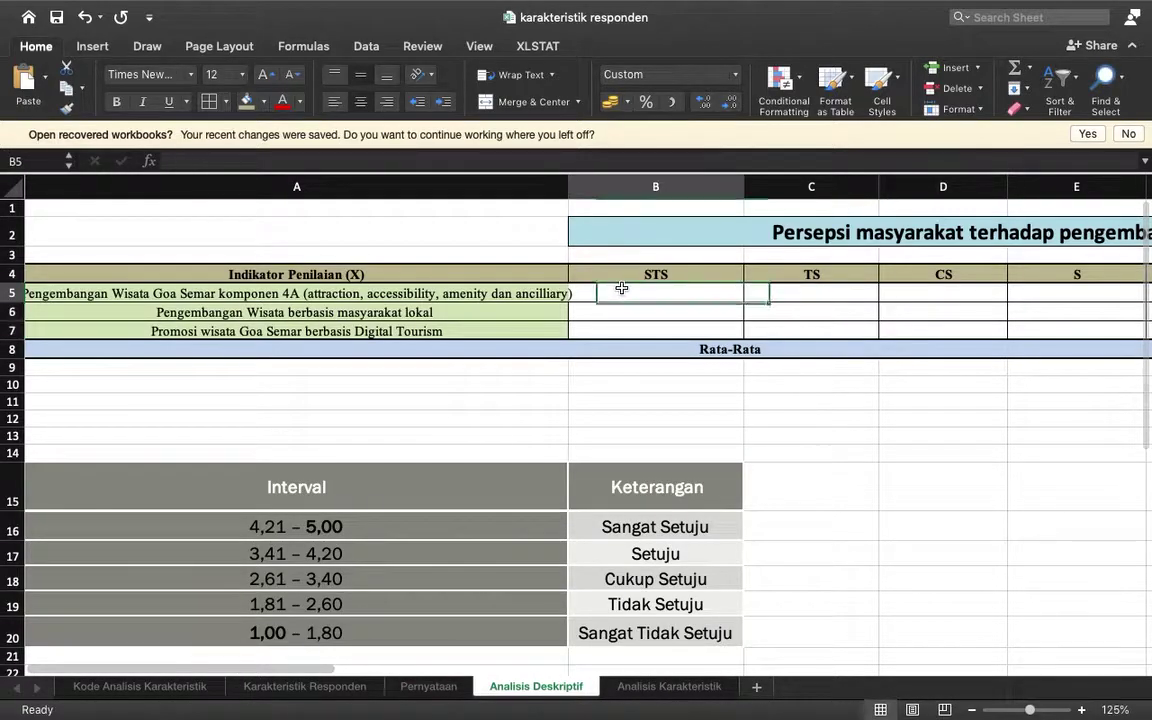
pyautogui.moveTo(569, 186); pyautogui.dragTo(590, 186)
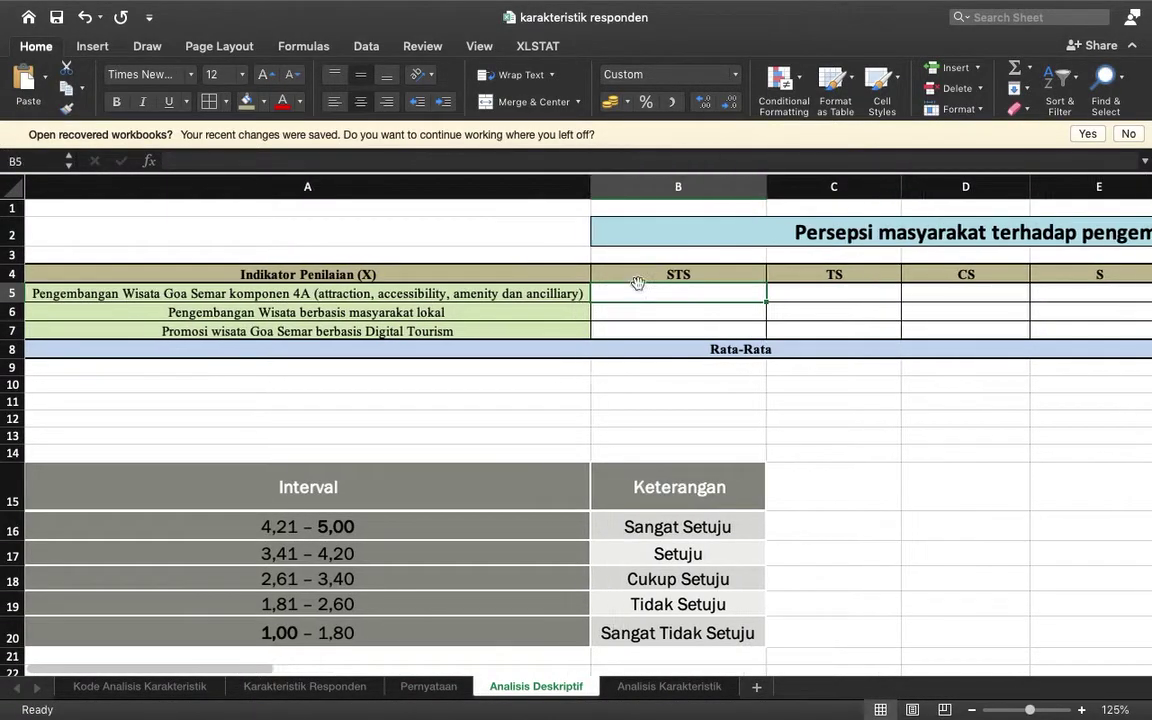
pyautogui.write('0')
pyautogui.hscroll(3, 680, 294)
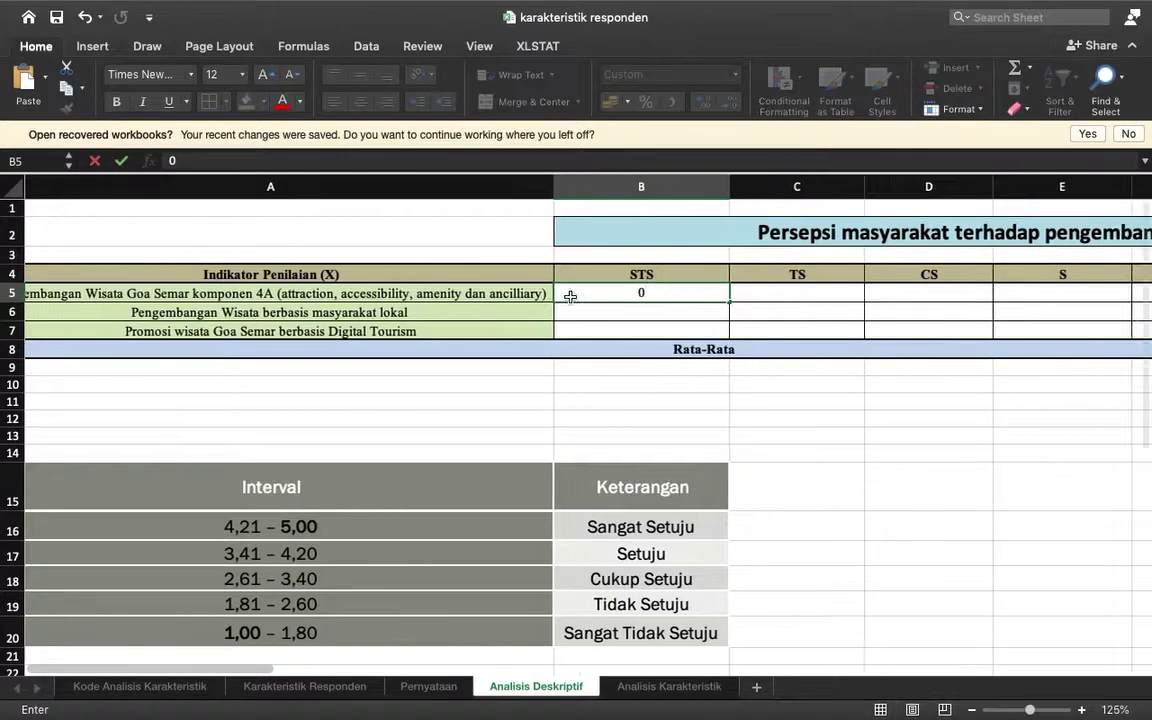
# Go back to the SPSS output and read the TS, CS, S and SS frequencies of Pernyataan 1
pyautogui.hotkey('ctrl', 'Left')
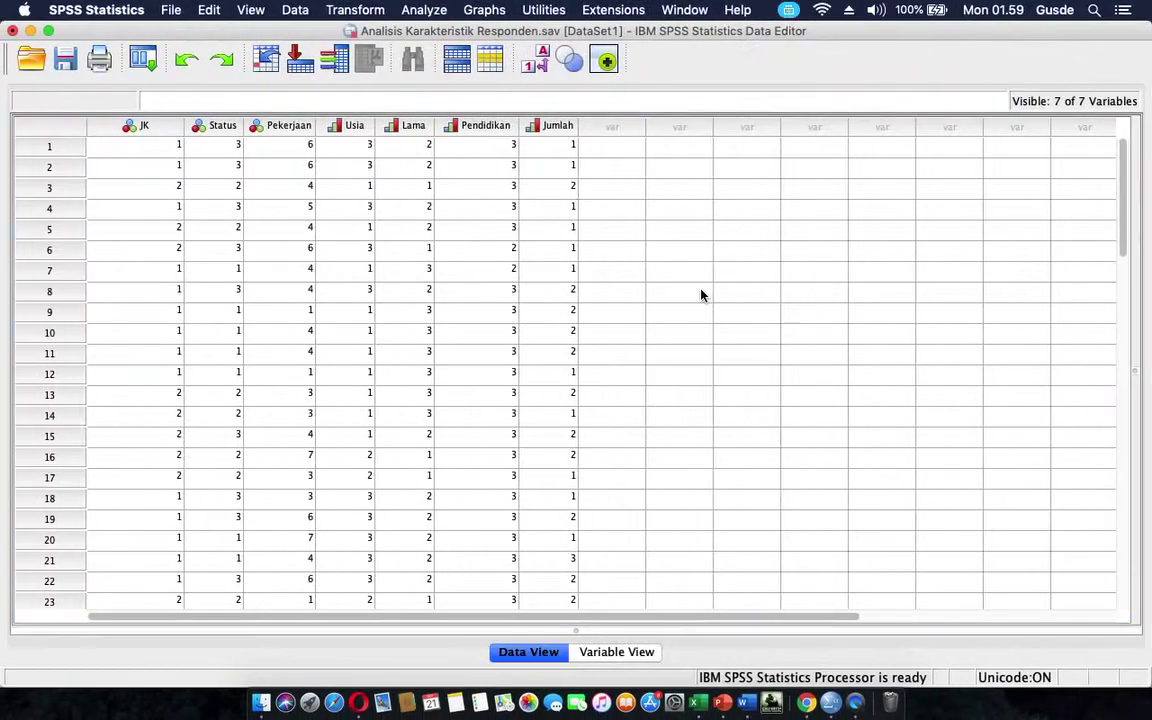
pyautogui.hotkey('ctrl', 'Right')
pyautogui.hotkey('ctrl', 'Right')
pyautogui.hotkey('ctrl', 'Left')
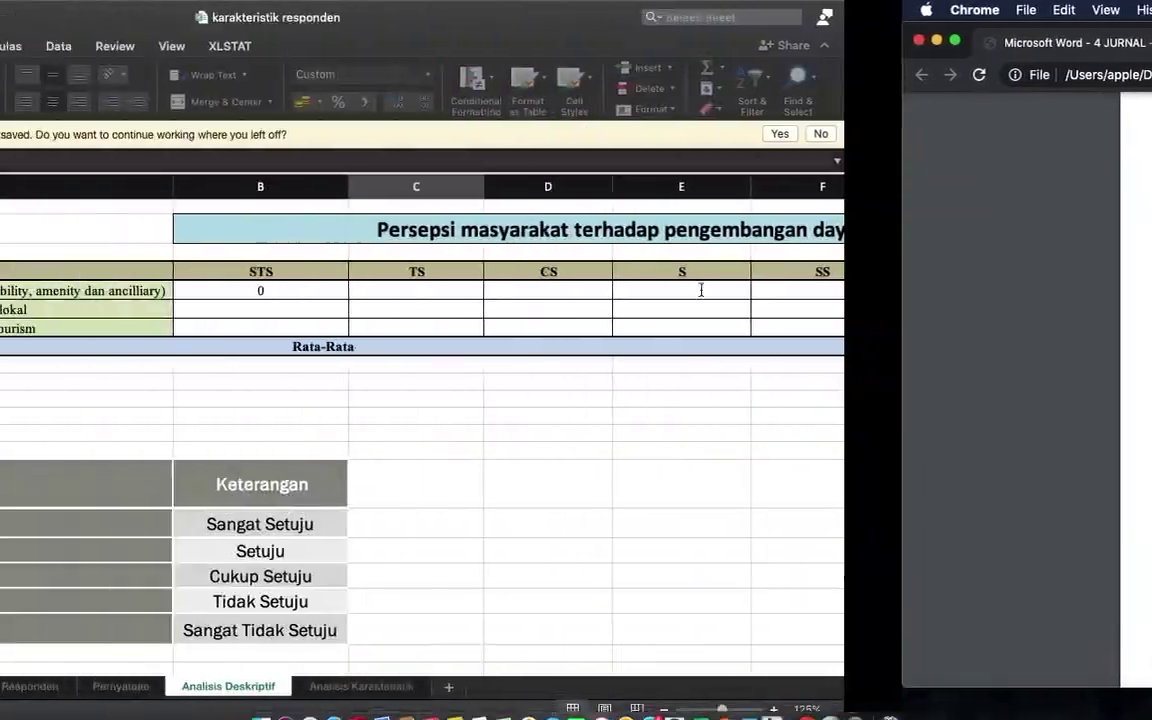
pyautogui.hotkey('ctrl', 'Up')
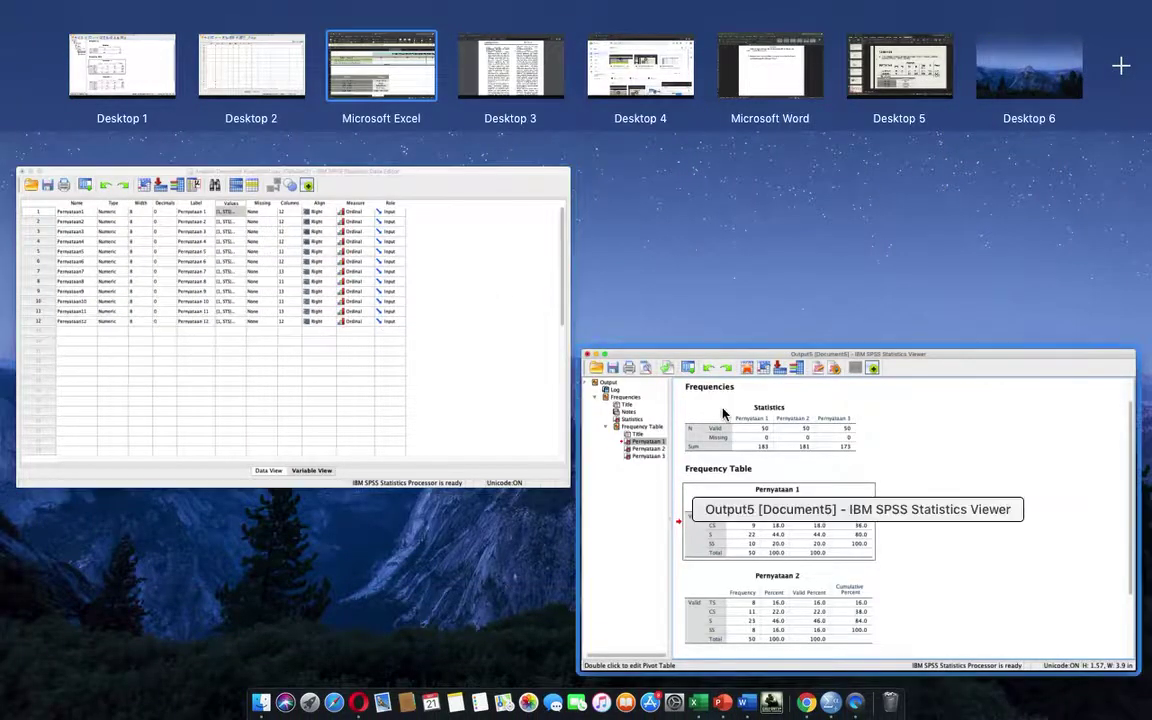
pyautogui.click(650, 366)
pyautogui.hotkey('ctrl', 'Up')
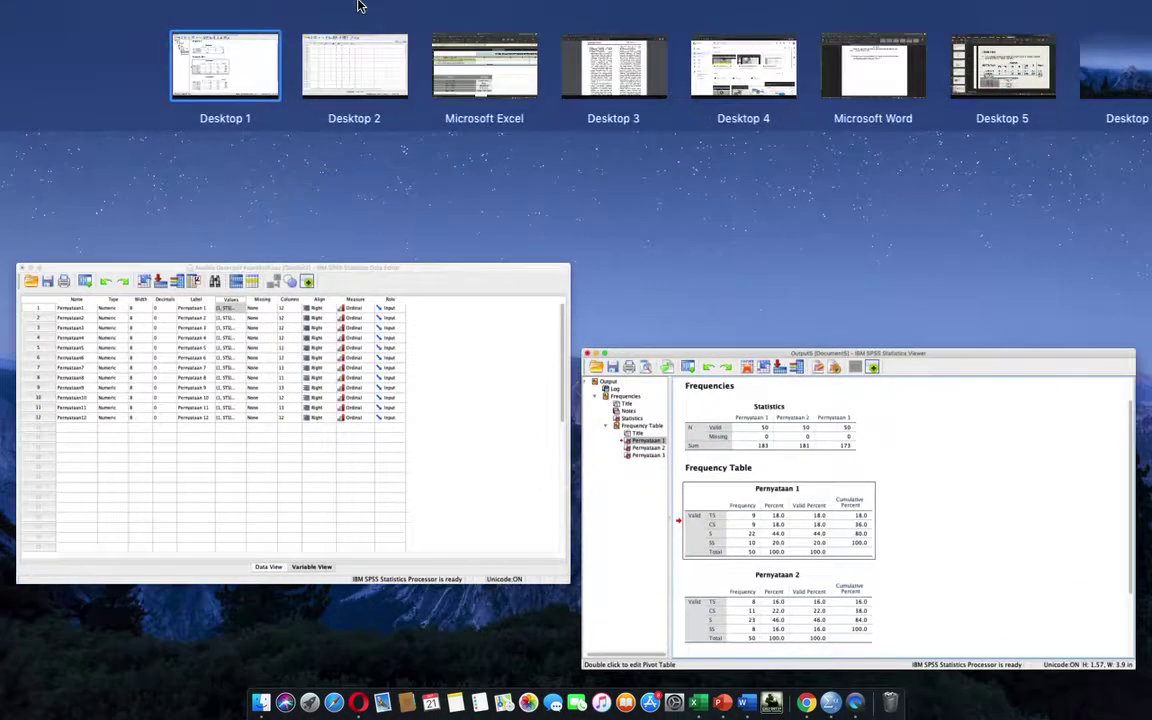
pyautogui.click(650, 373)
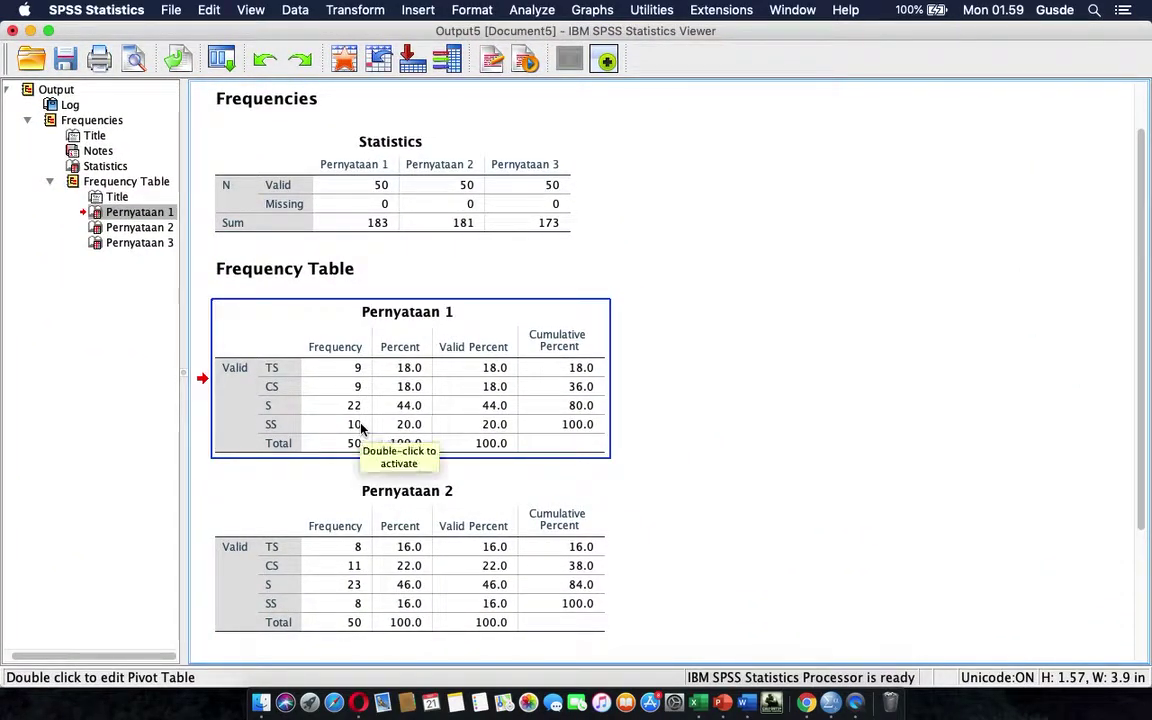
# Return to Excel and enter 9 under TS, 9 under CS and 22 under S for the 4A component indicator
pyautogui.hotkey('ctrl', 'Up')
pyautogui.click(455, 58)
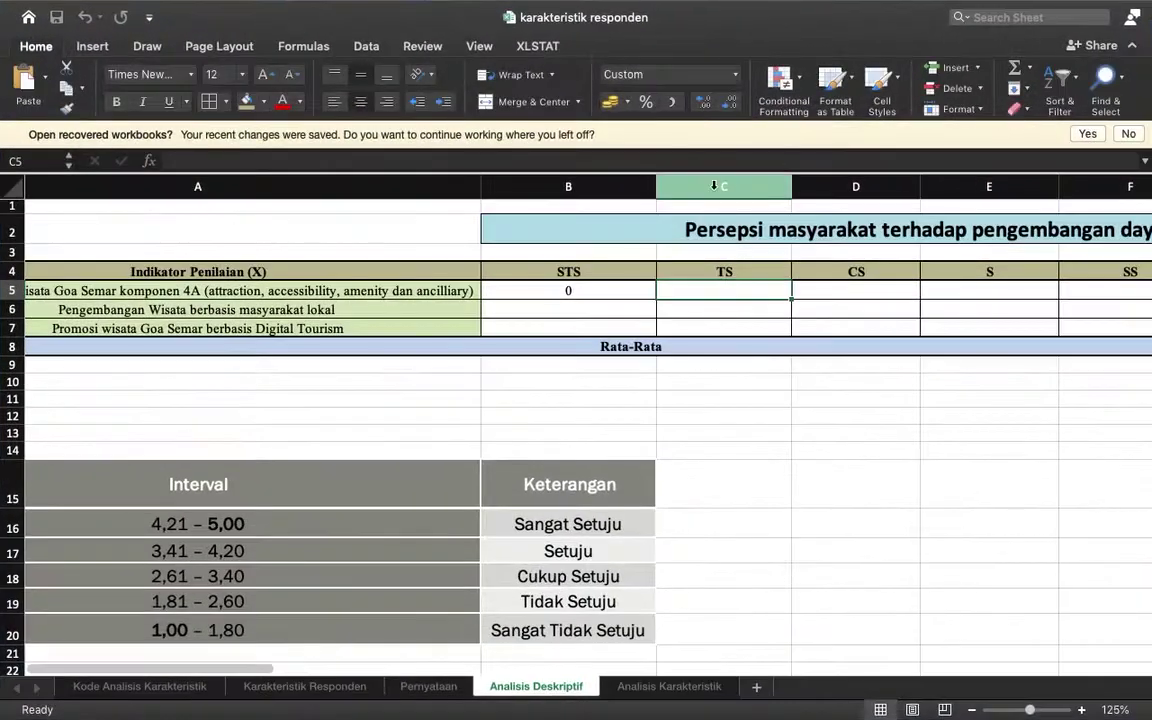
pyautogui.write('9')
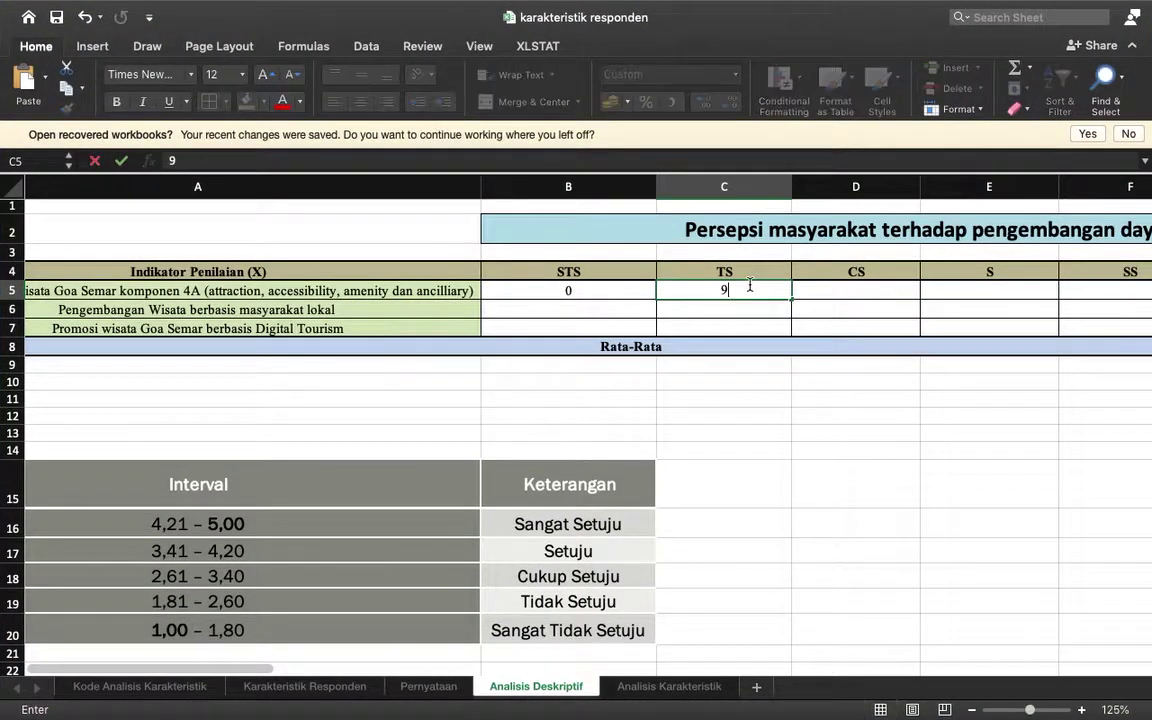
pyautogui.click(827, 287)
pyautogui.write('9')
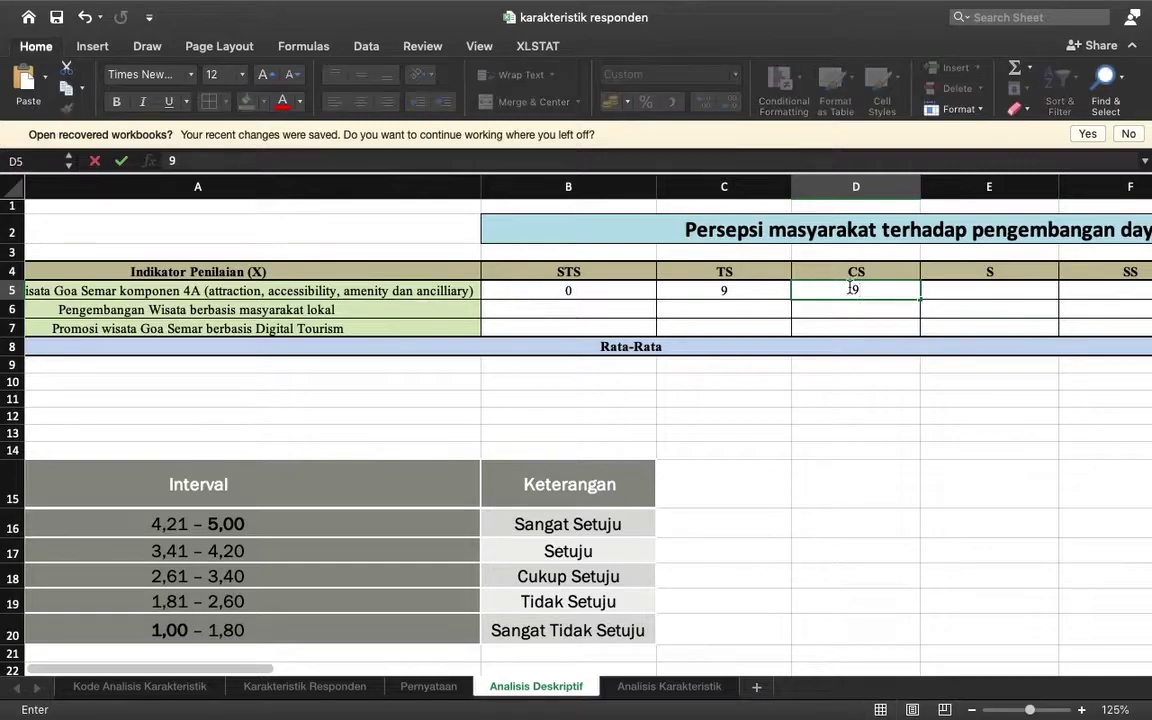
pyautogui.click(983, 290)
pyautogui.write('22')
pyautogui.click(1011, 330)
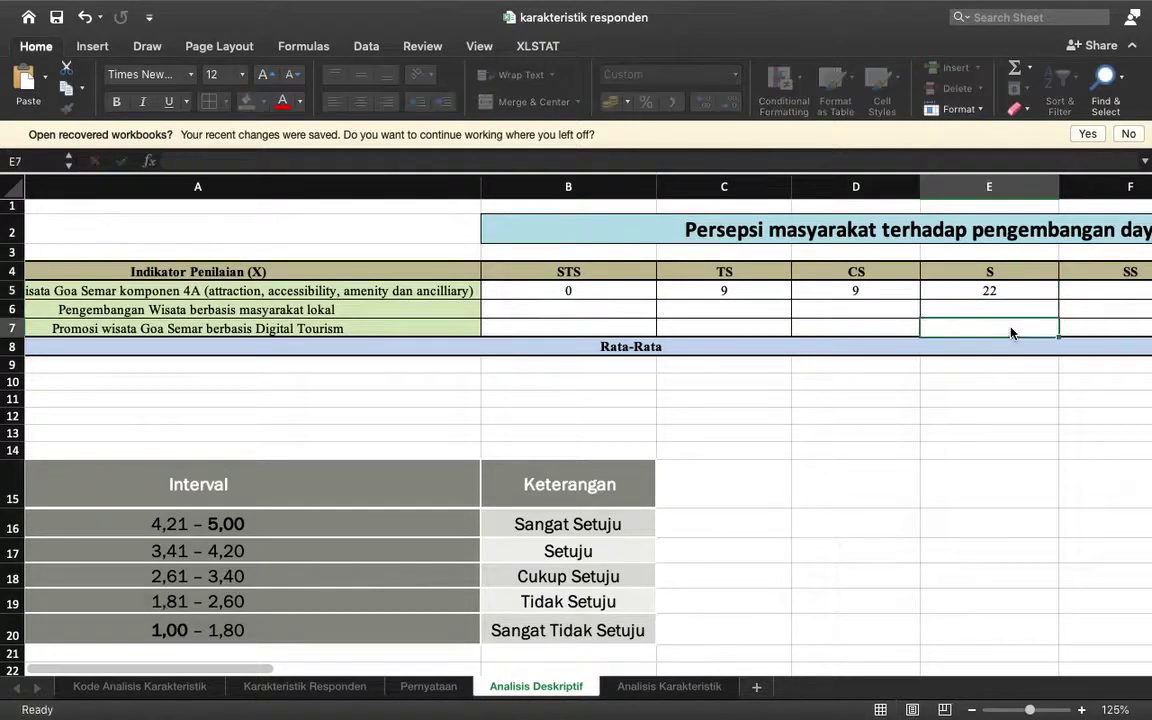
# Enter 10 under SS for the 4A component indicator
pyautogui.hscroll(3, 1011, 330)
pyautogui.click(974, 289)
pyautogui.write('10')
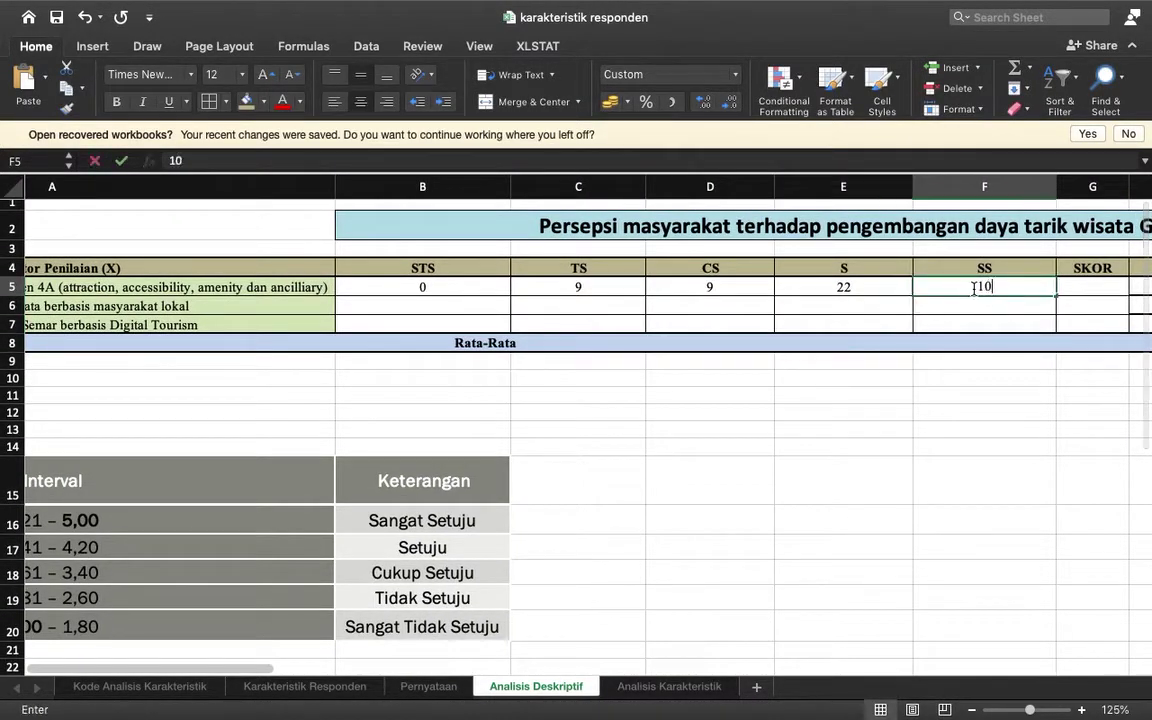
# Look up the sum of Pernyataan 1 in the SPSS output and enter 183 under SKOR for the 4A component indicator in Excel
pyautogui.hotkey('ctrl', 'Up')
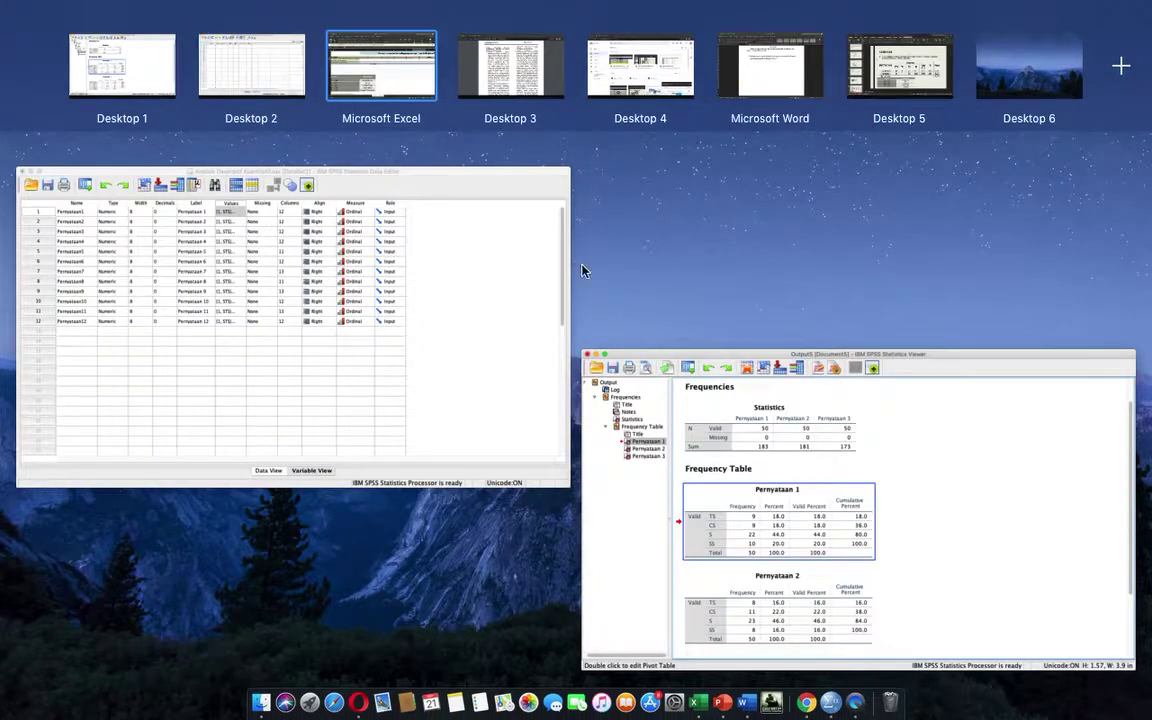
pyautogui.click(650, 362)
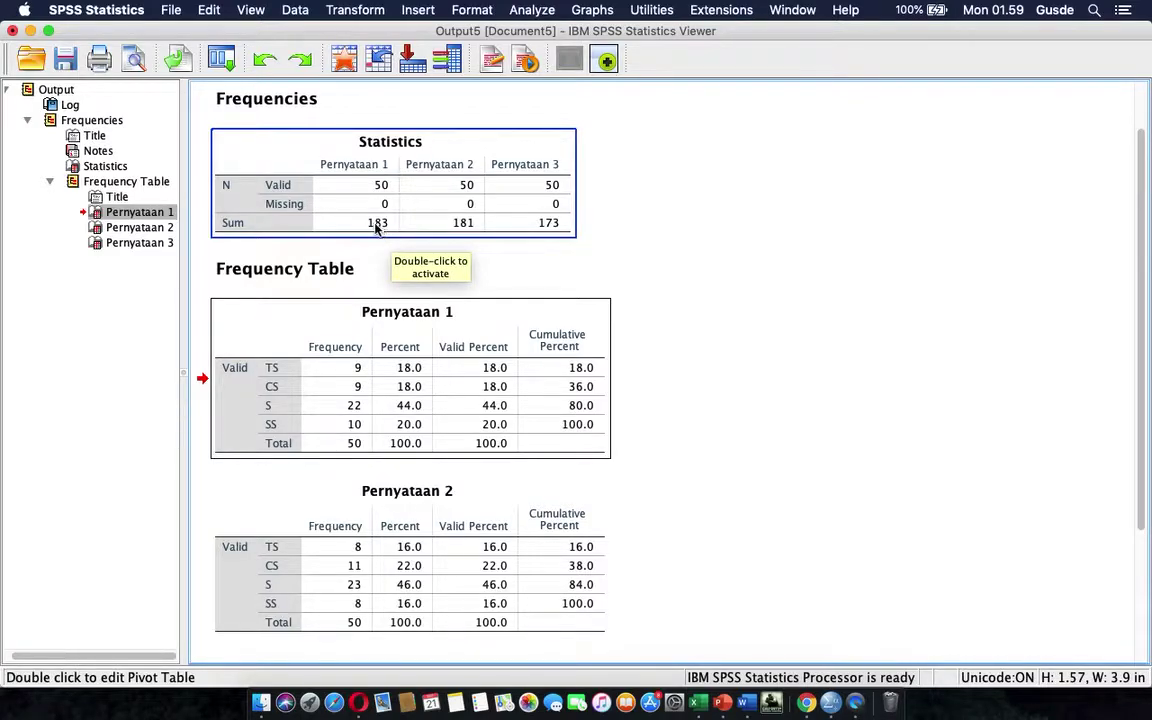
pyautogui.hotkey('ctrl', 'Up')
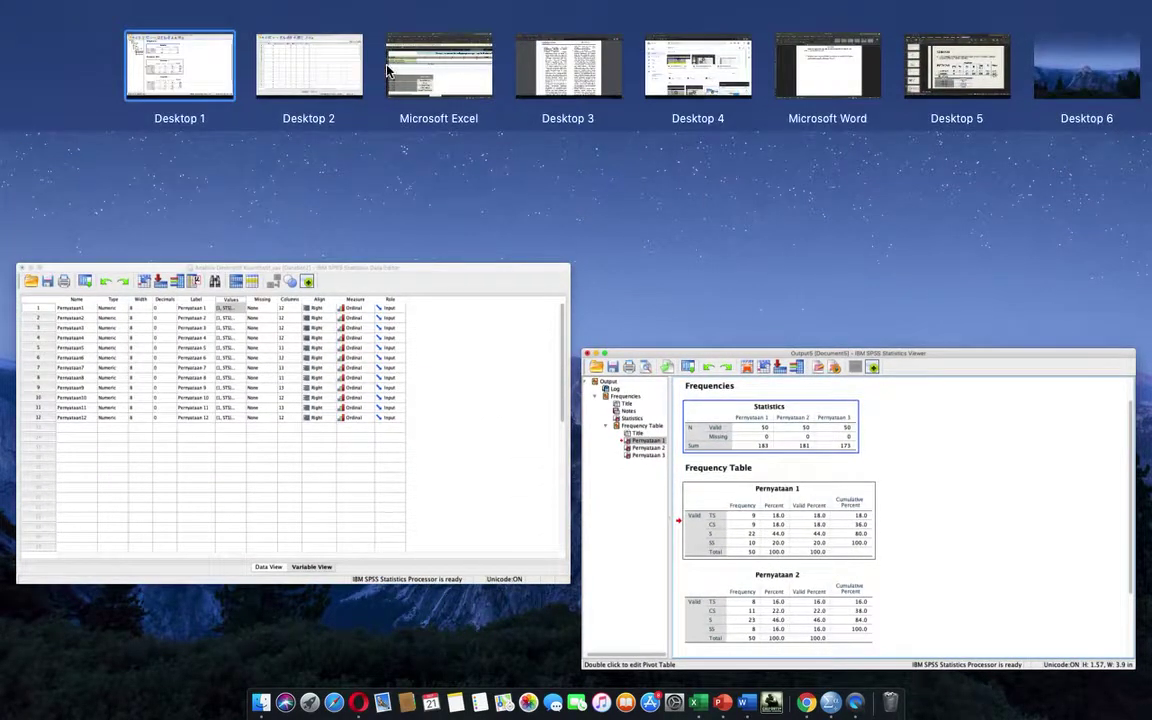
pyautogui.click(390, 70)
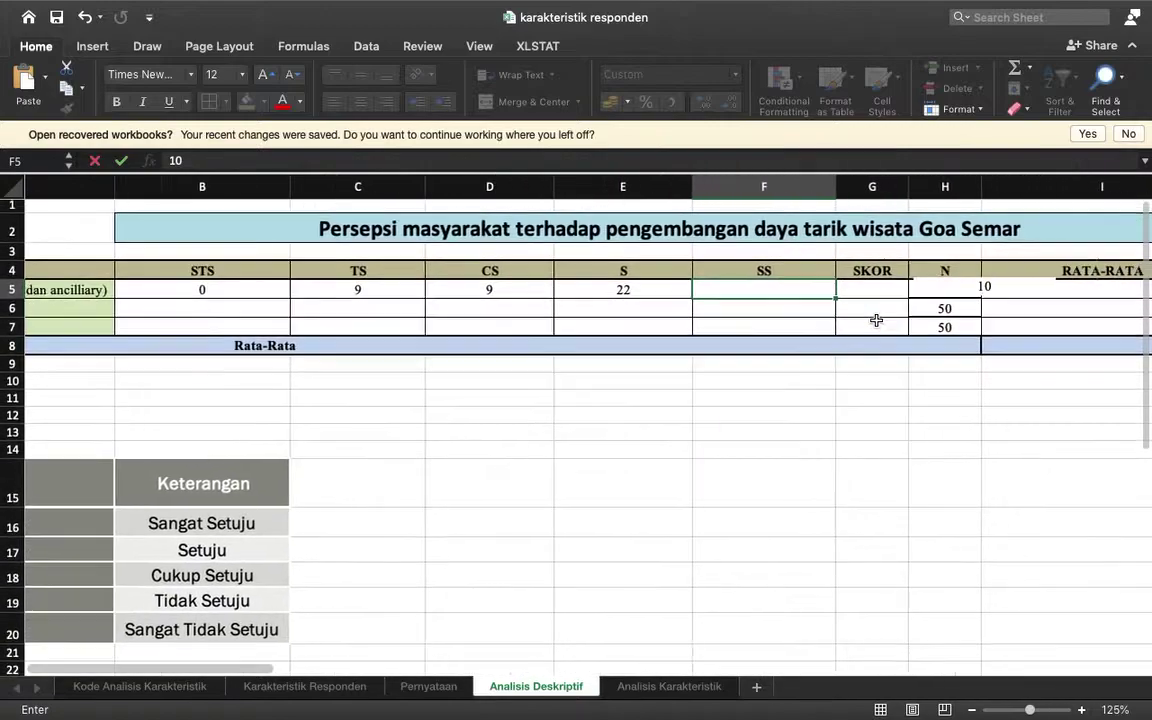
pyautogui.click(735, 290)
pyautogui.write('183')
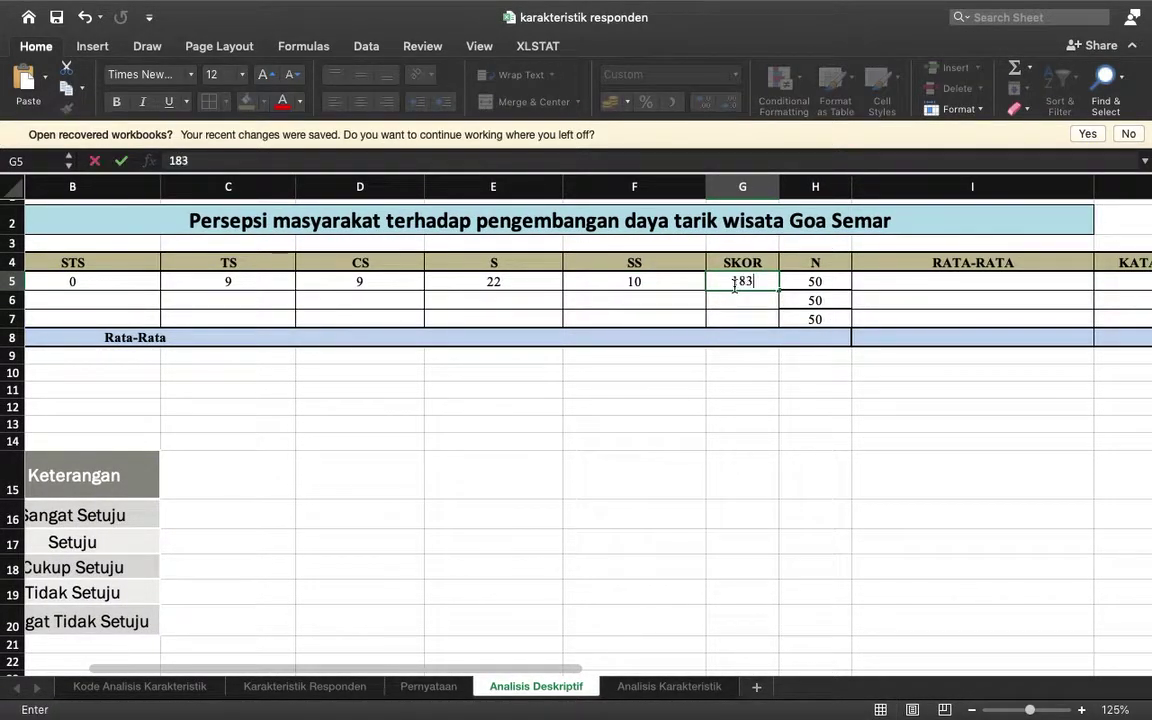
pyautogui.click(754, 322)
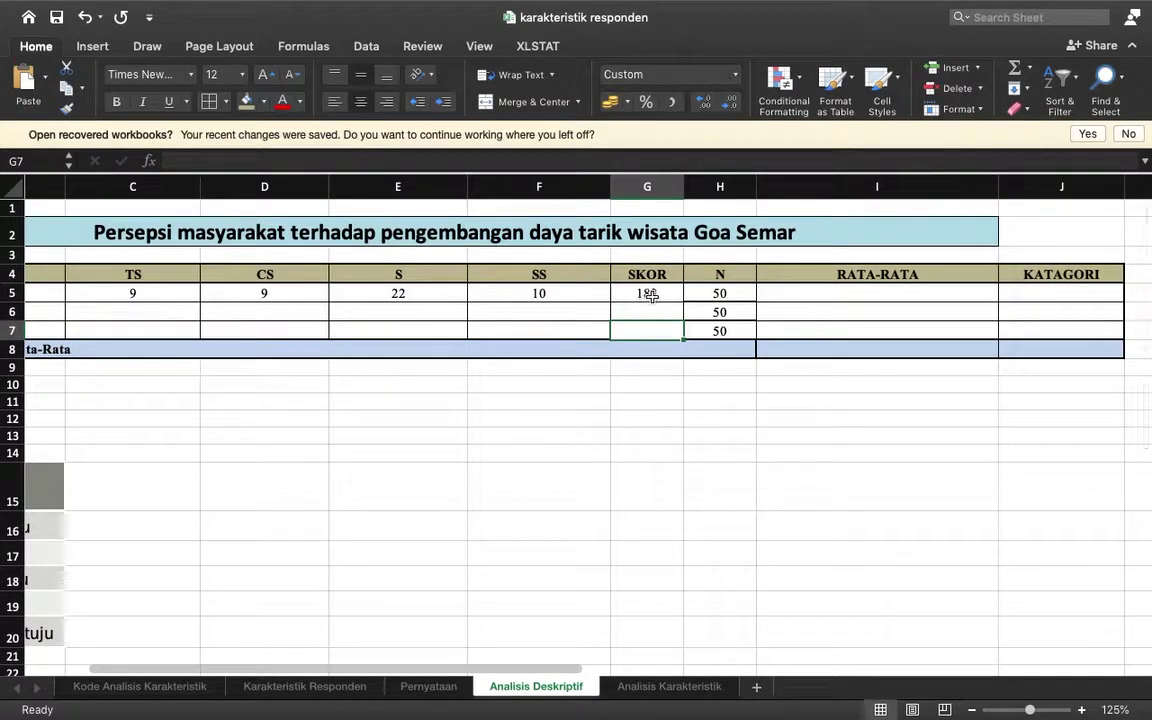
pyautogui.hscroll(-3, 647, 300)
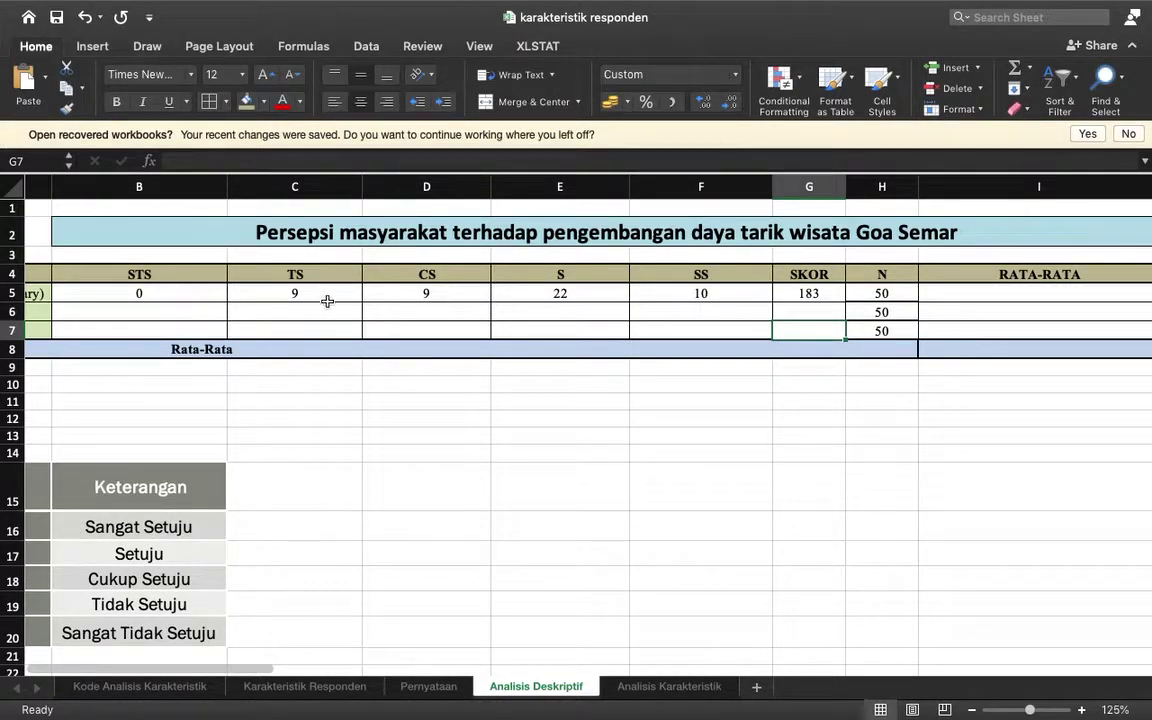
# Switch to the SPSS output and copy the Pernyataan 1 frequency table
pyautogui.hotkey('ctrl', 'Up')
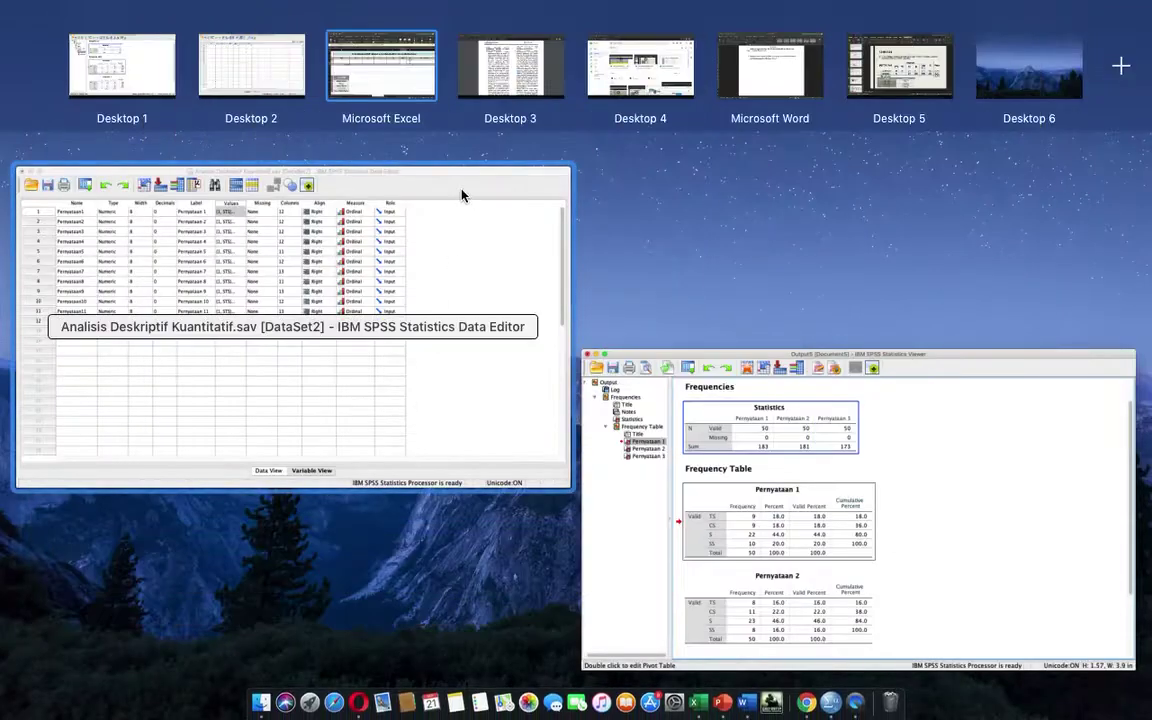
pyautogui.click(650, 350)
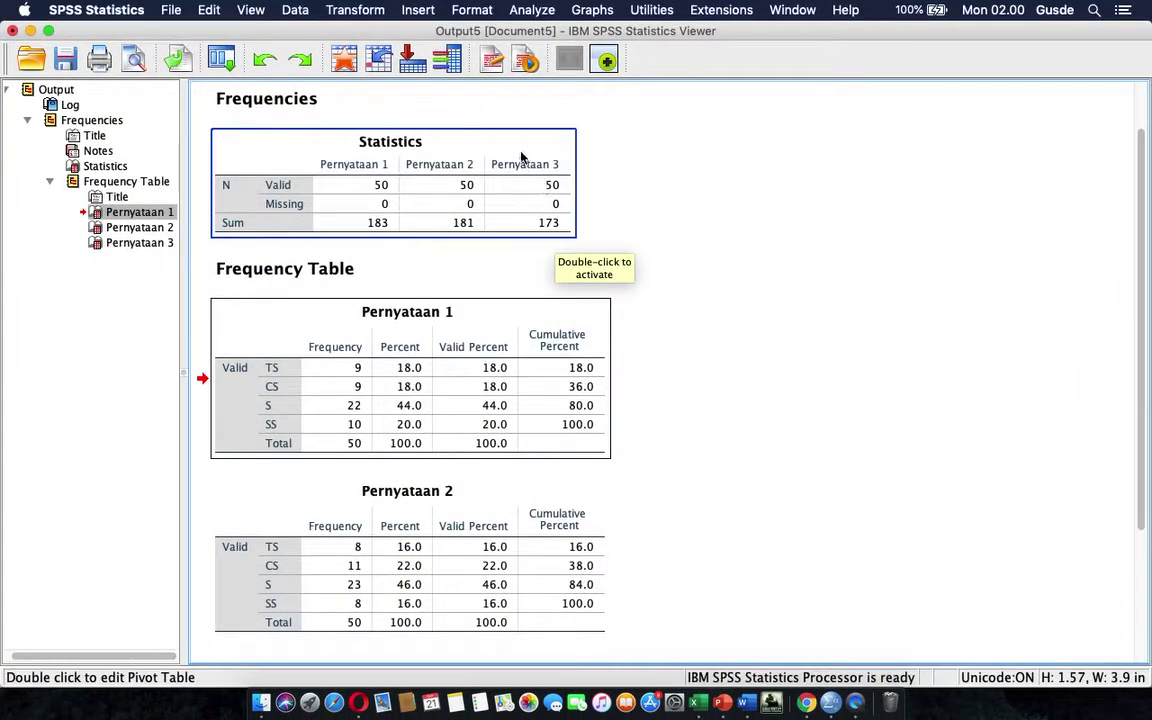
pyautogui.scroll(-1, 518, 152)
pyautogui.rightClick(515, 147)
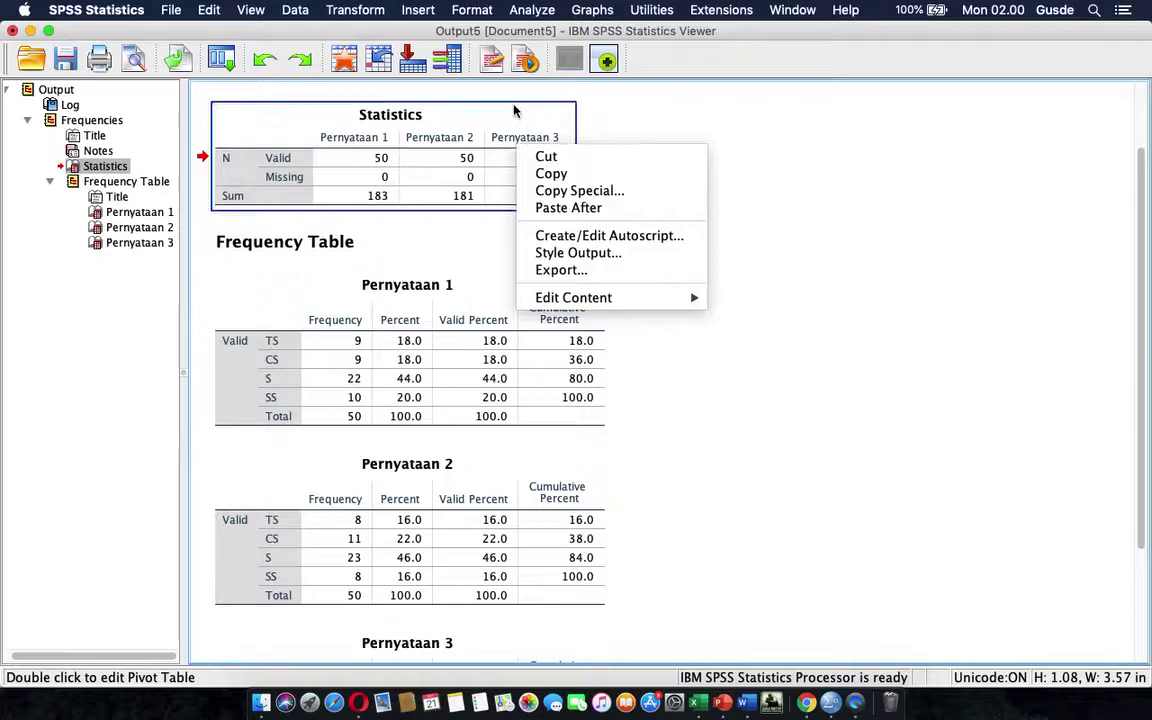
pyautogui.press('Escape')
pyautogui.click(440, 290)
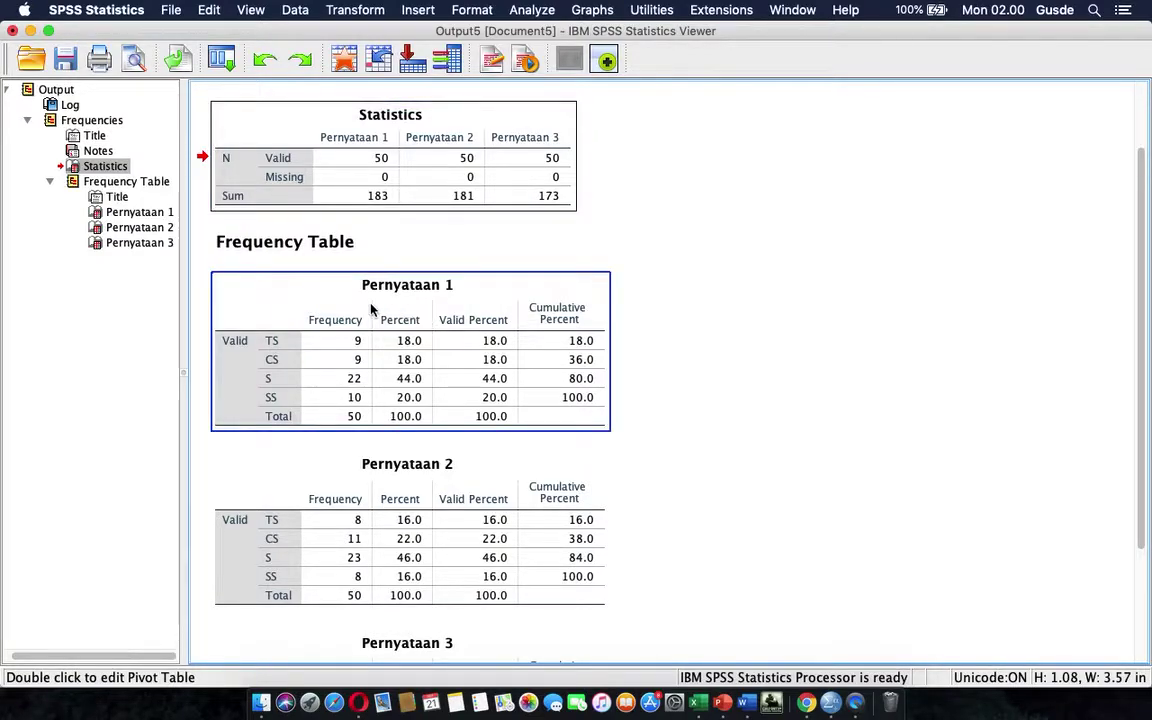
pyautogui.rightClick(315, 307)
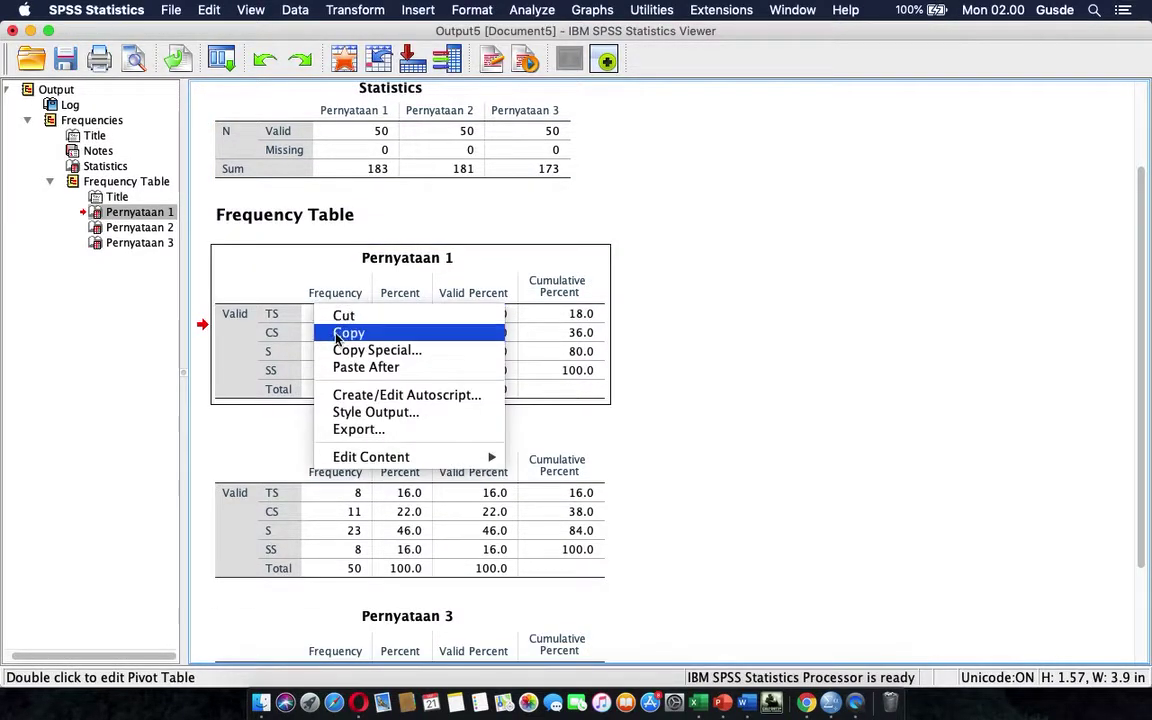
pyautogui.click(337, 336)
# Switch to the Word document and paste the copied frequency table below research question 2
pyautogui.hotkey('ctrl', 'Up')
pyautogui.moveTo(326, 20)
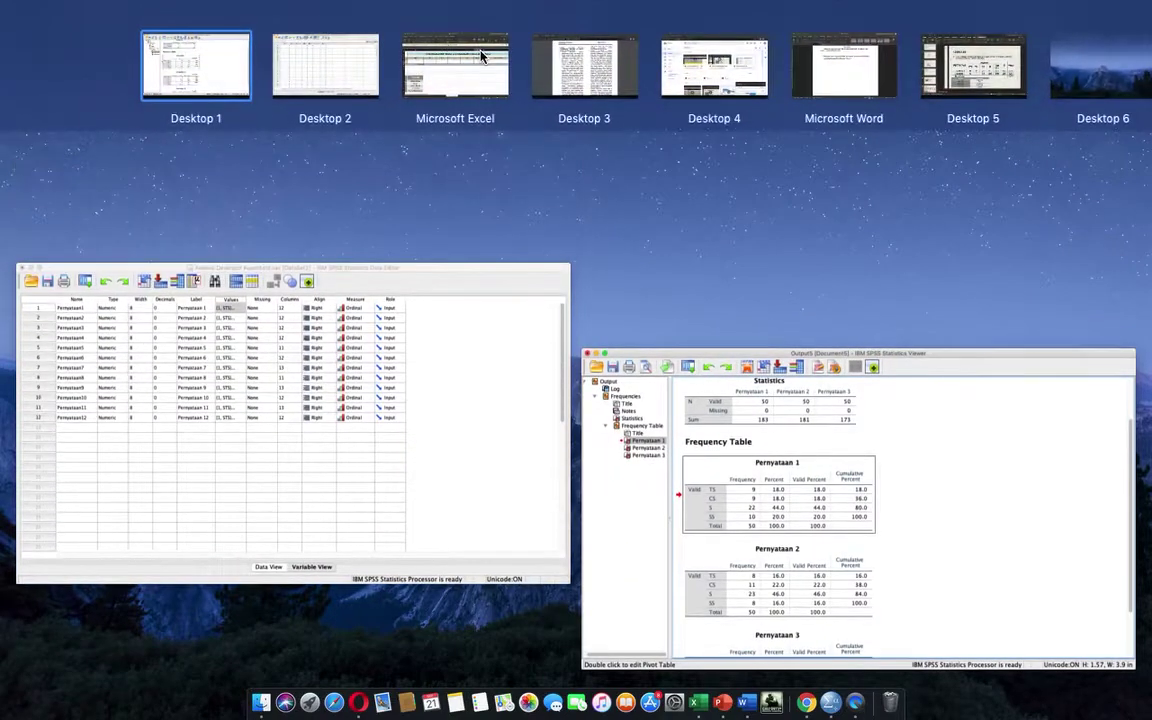
pyautogui.click(746, 52)
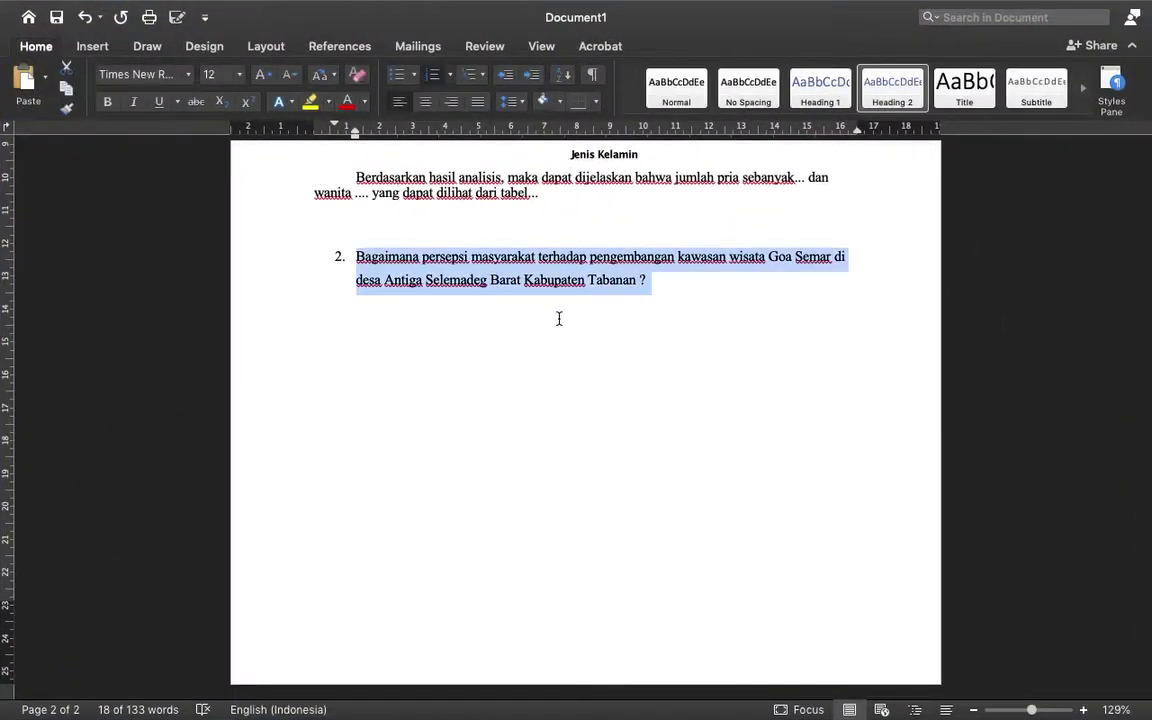
pyautogui.click(388, 337)
pyautogui.press('super+v')
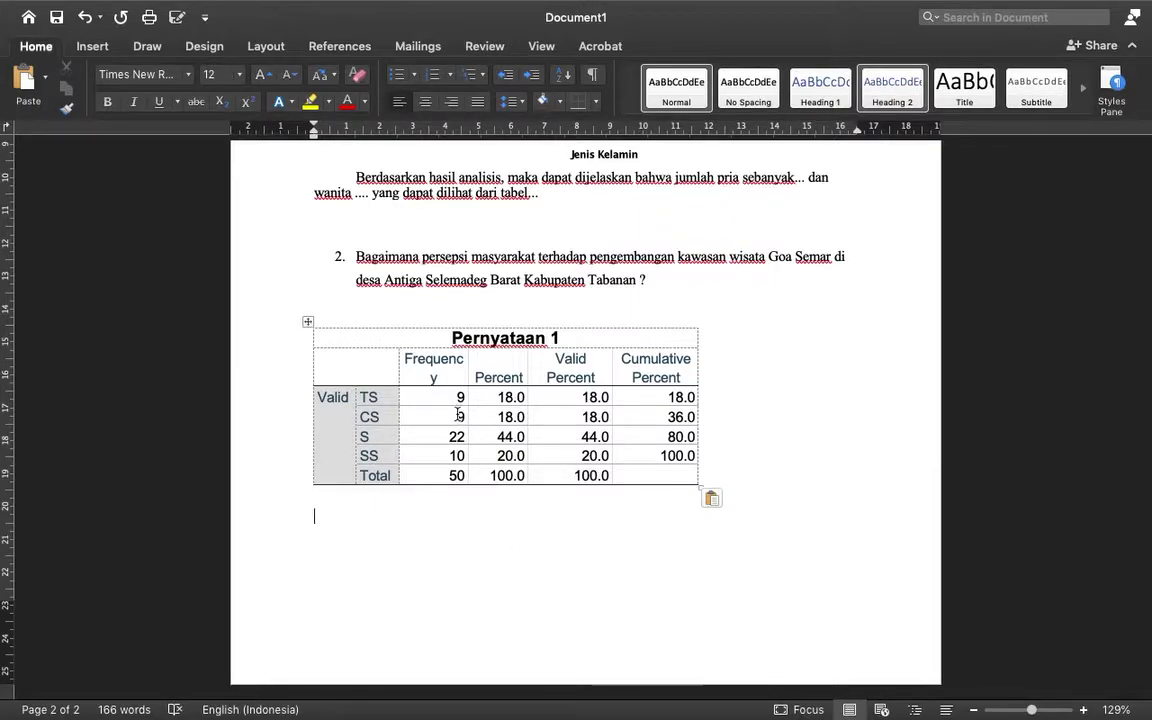
# Open Excel's Pernyataan sheet and read the codes assigned to the answer options from STS to SS
pyautogui.hotkey('ctrl', 'Up')
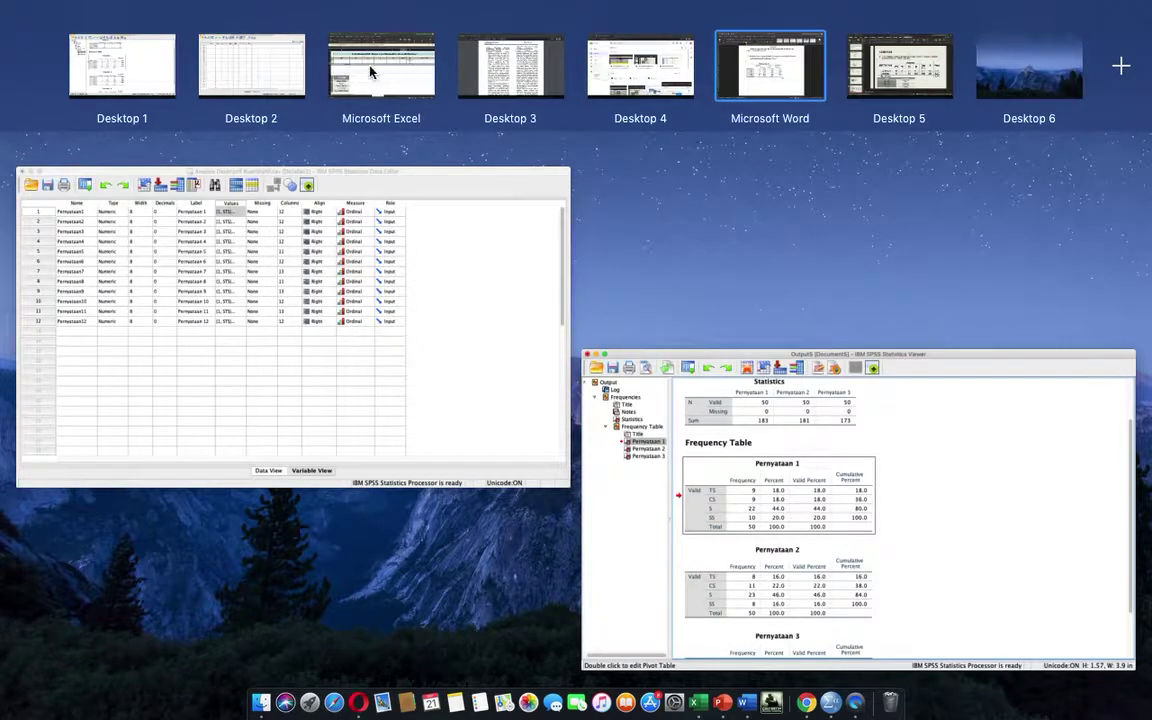
pyautogui.click(397, 66)
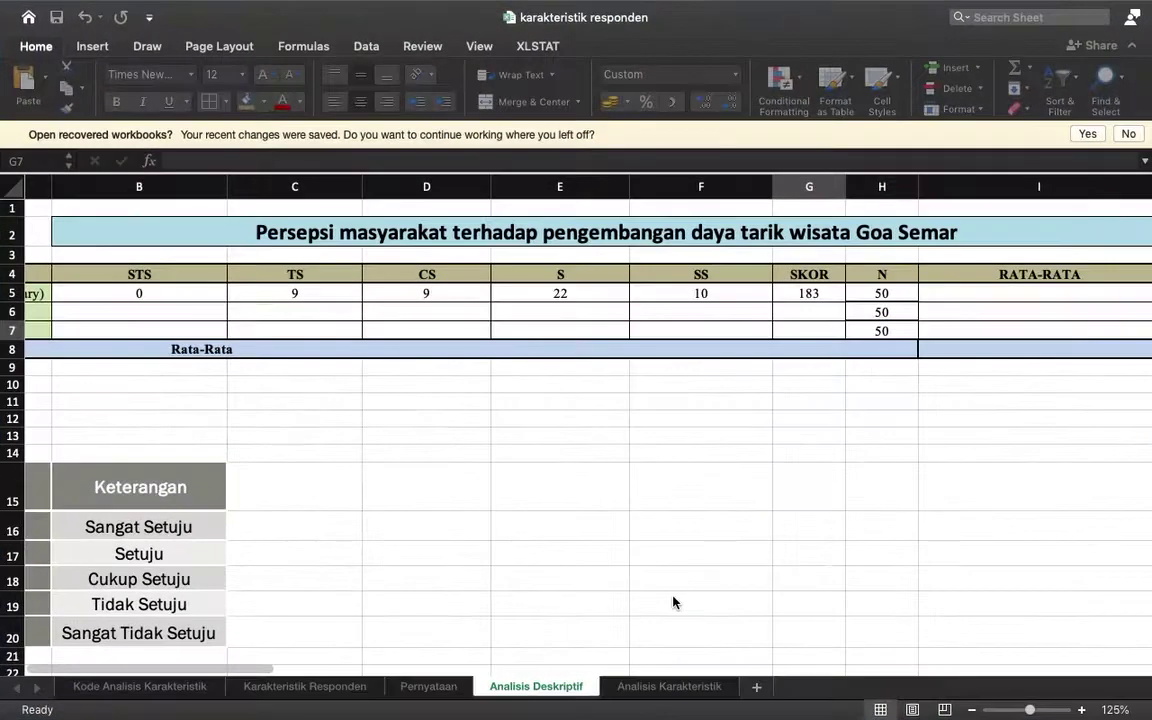
pyautogui.click(430, 687)
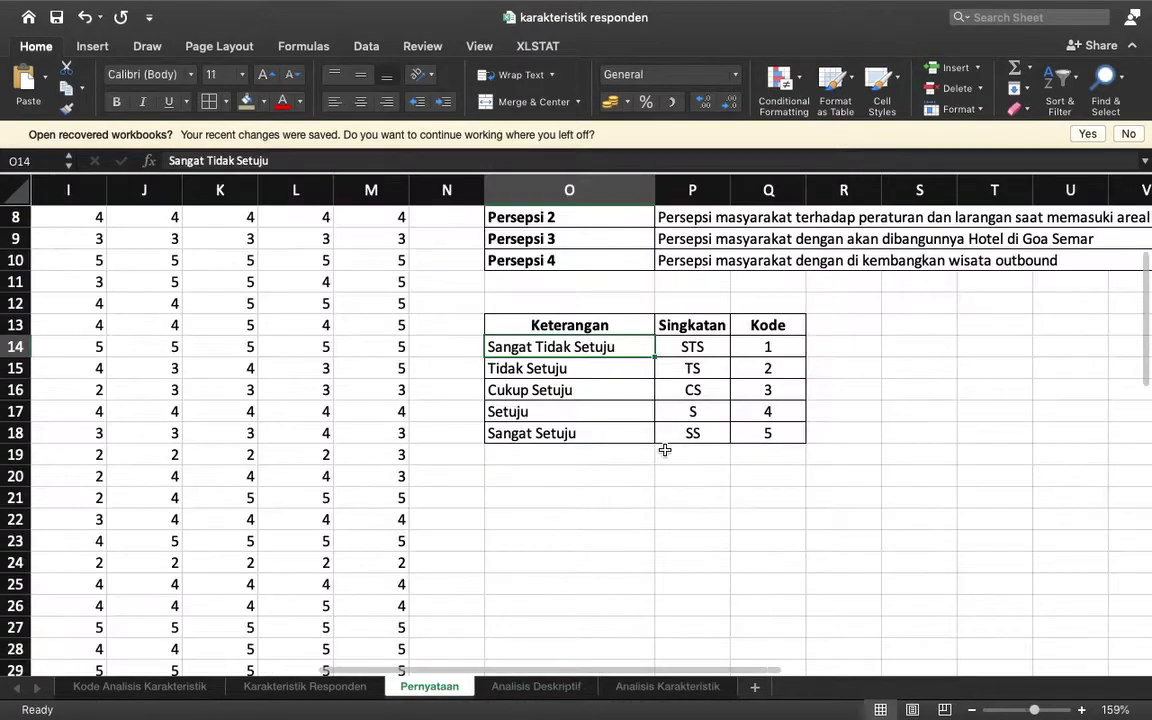
pyautogui.scroll(3, 663, 450)
pyautogui.scroll(1, 450, 350)
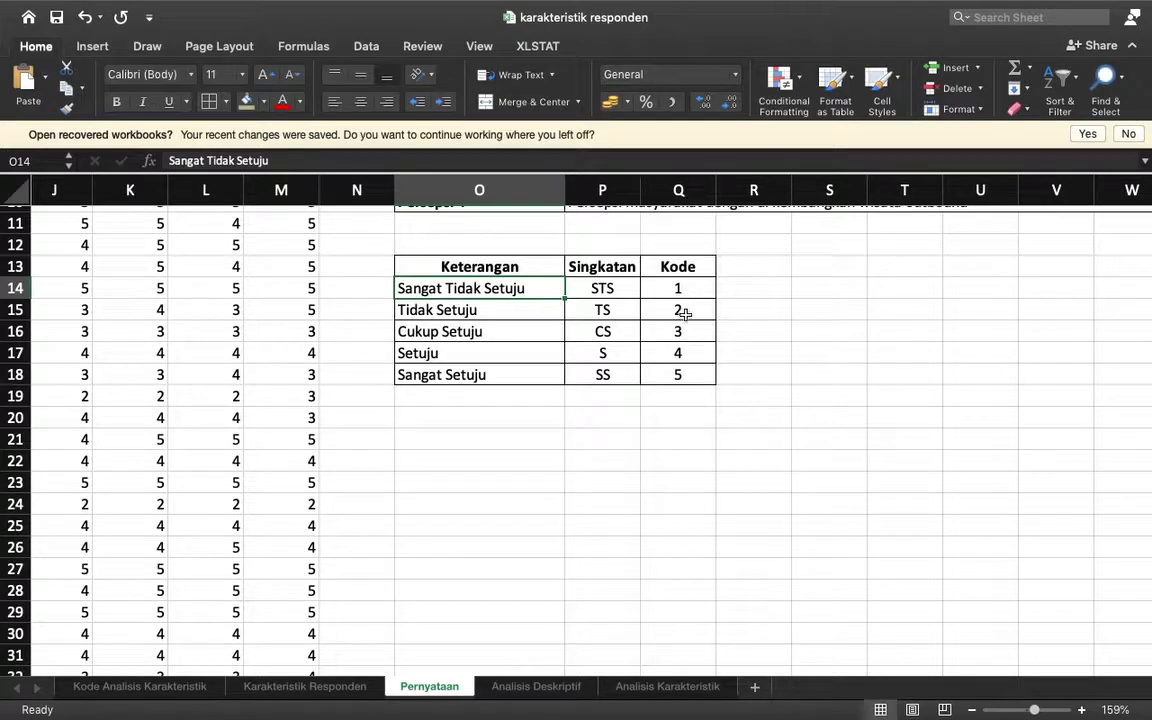
# Back in Word, write the calculations "1 x 0 = 0" and "2 x 9 = 18" on separate lines below the Pernyataan 1 table
pyautogui.hotkey('ctrl', 'Up')
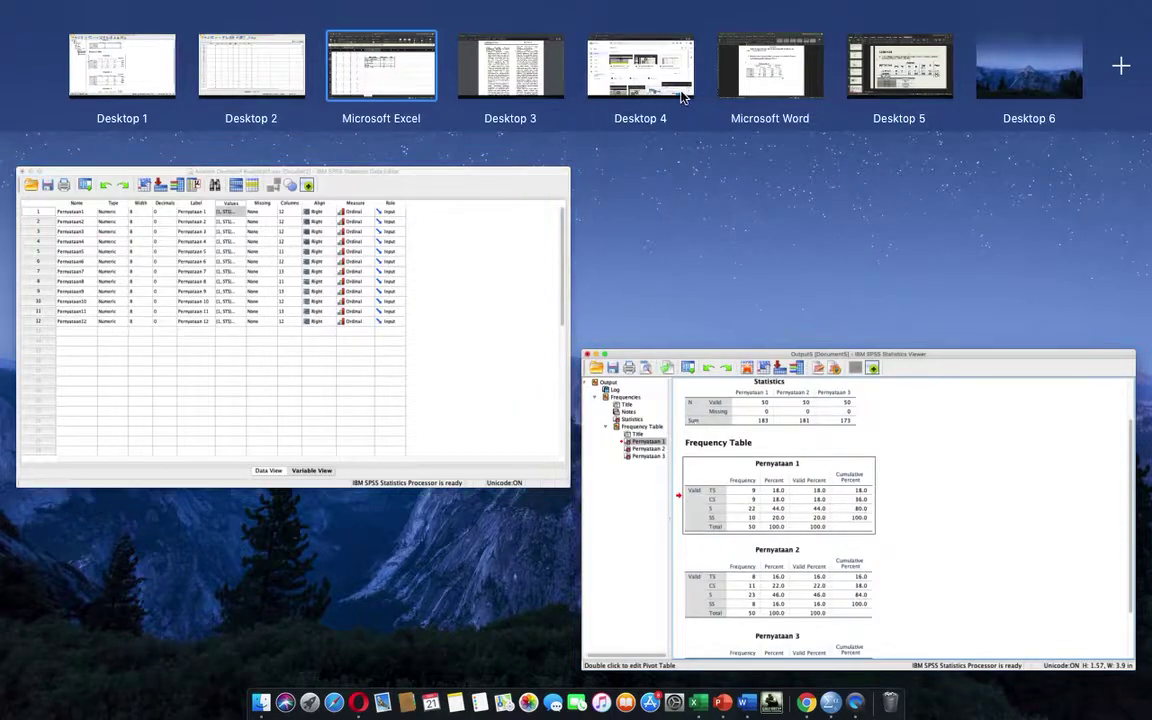
pyautogui.click(770, 66)
pyautogui.click(395, 513)
pyautogui.write('1')
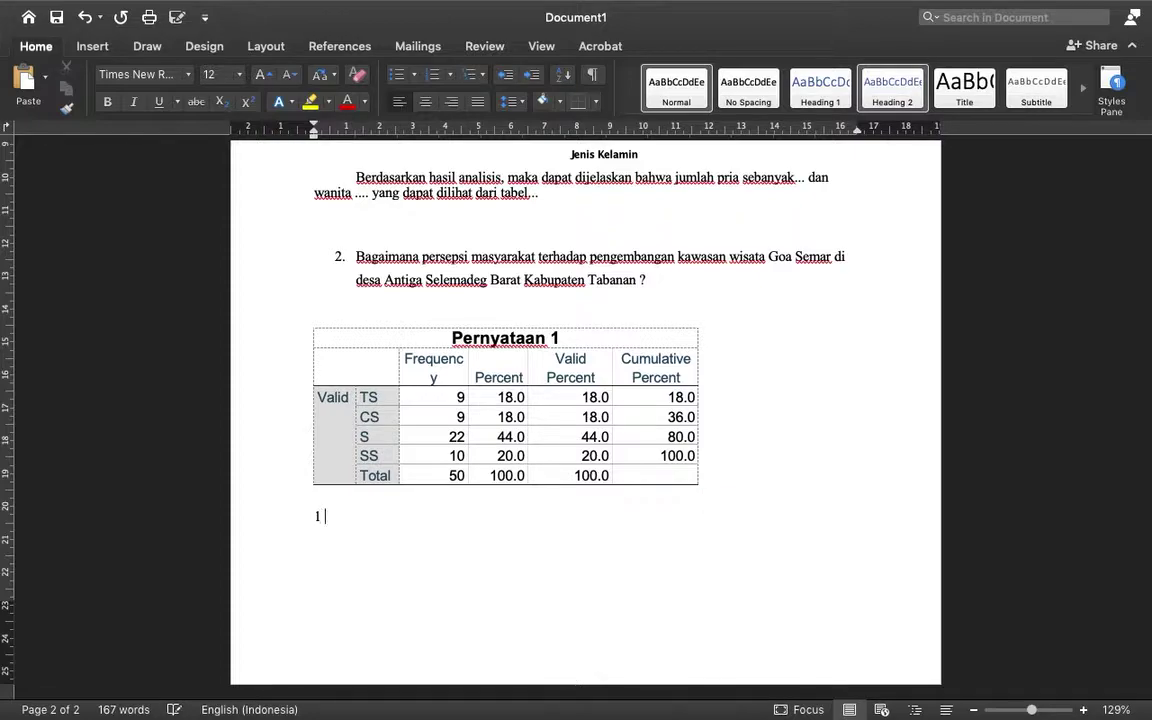
pyautogui.write(' x ')
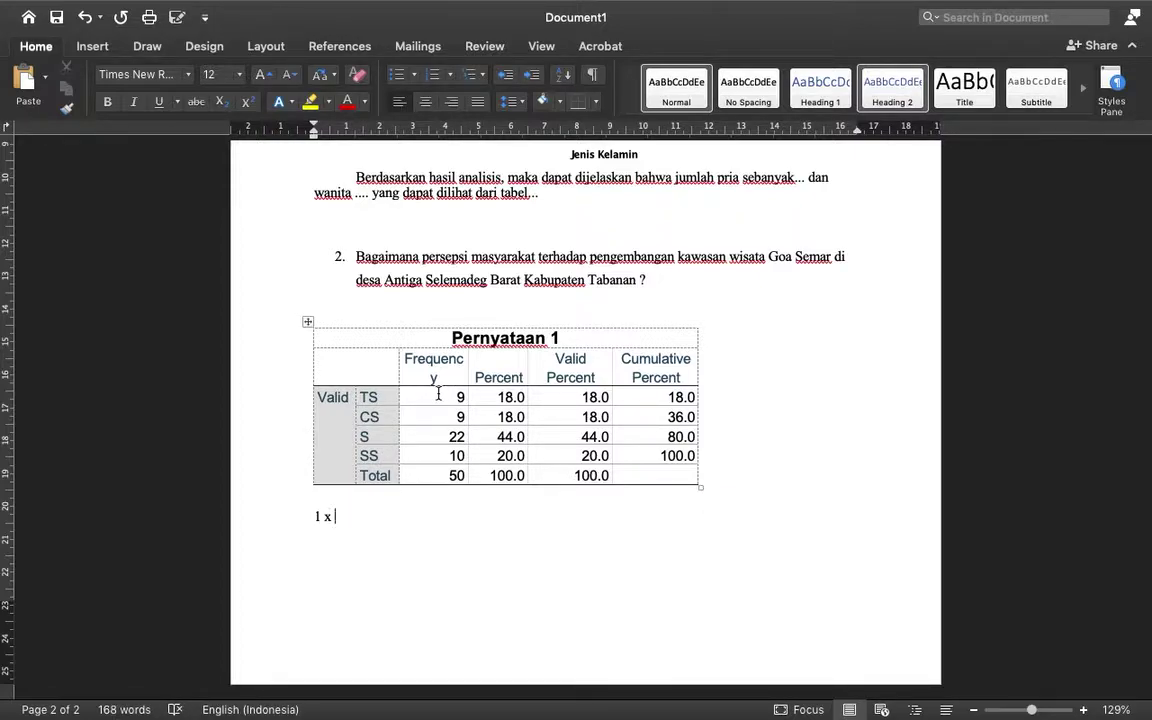
pyautogui.write('0 = 0 ')
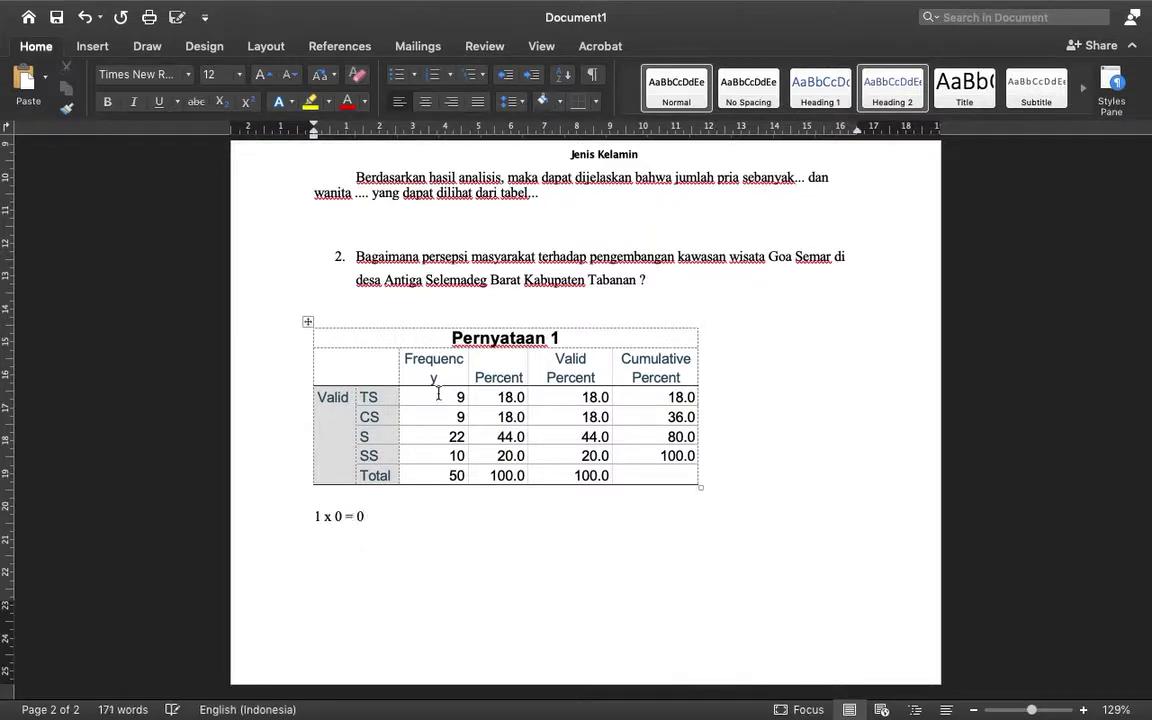
pyautogui.write('2')
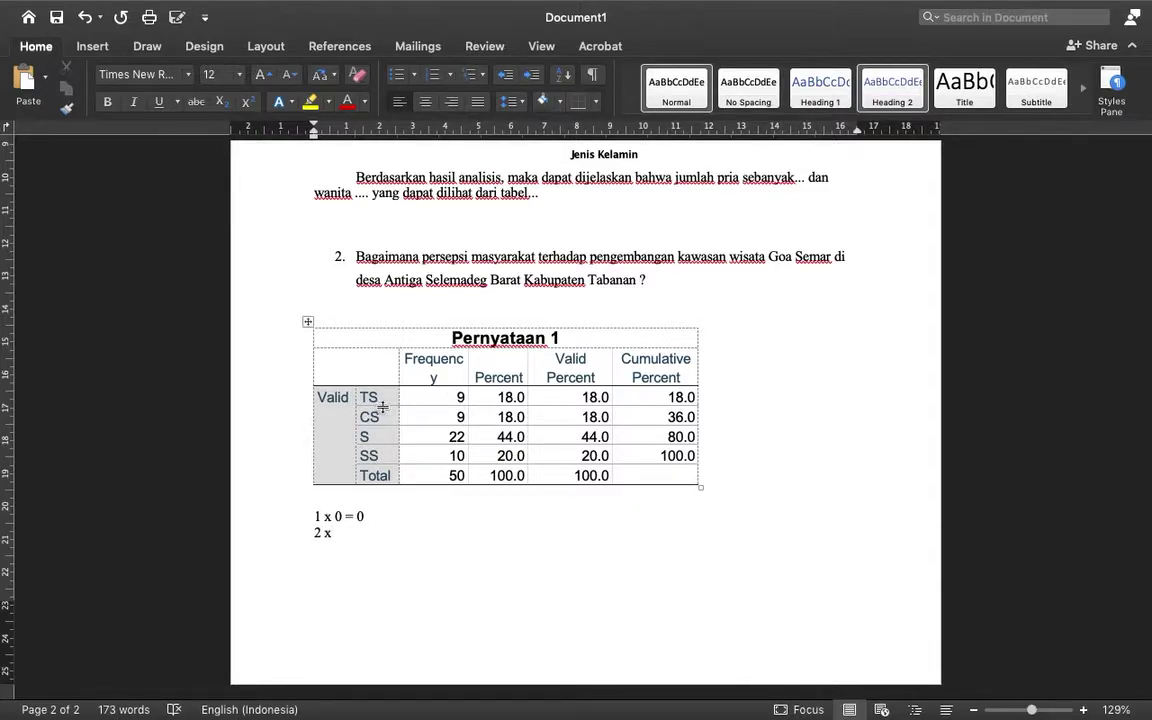
pyautogui.write('x 9 = 18')
# Add the calculation "3 x 9 = 27" on a new line below the previous two
pyautogui.scroll(5, 271, 669)
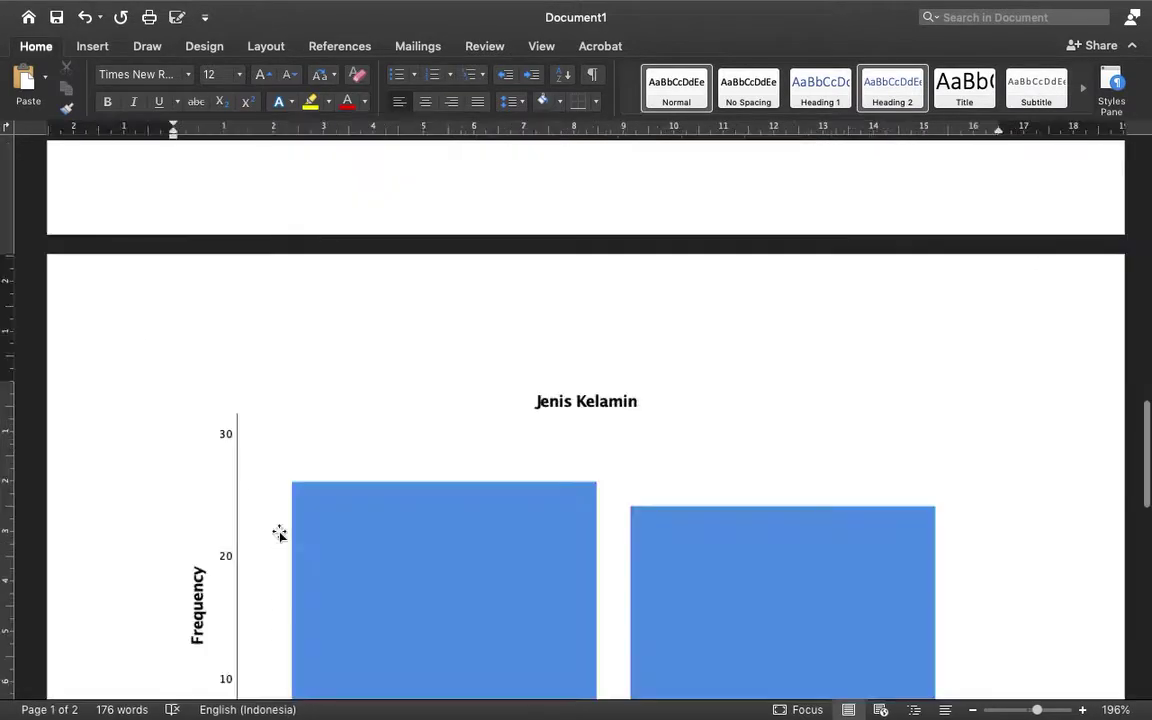
pyautogui.scroll(6, 314, 516)
pyautogui.scroll(-4, 314, 515)
pyautogui.scroll(-10, 314, 514)
pyautogui.scroll(2, 316, 514)
pyautogui.press('Return')
pyautogui.write('3 x')
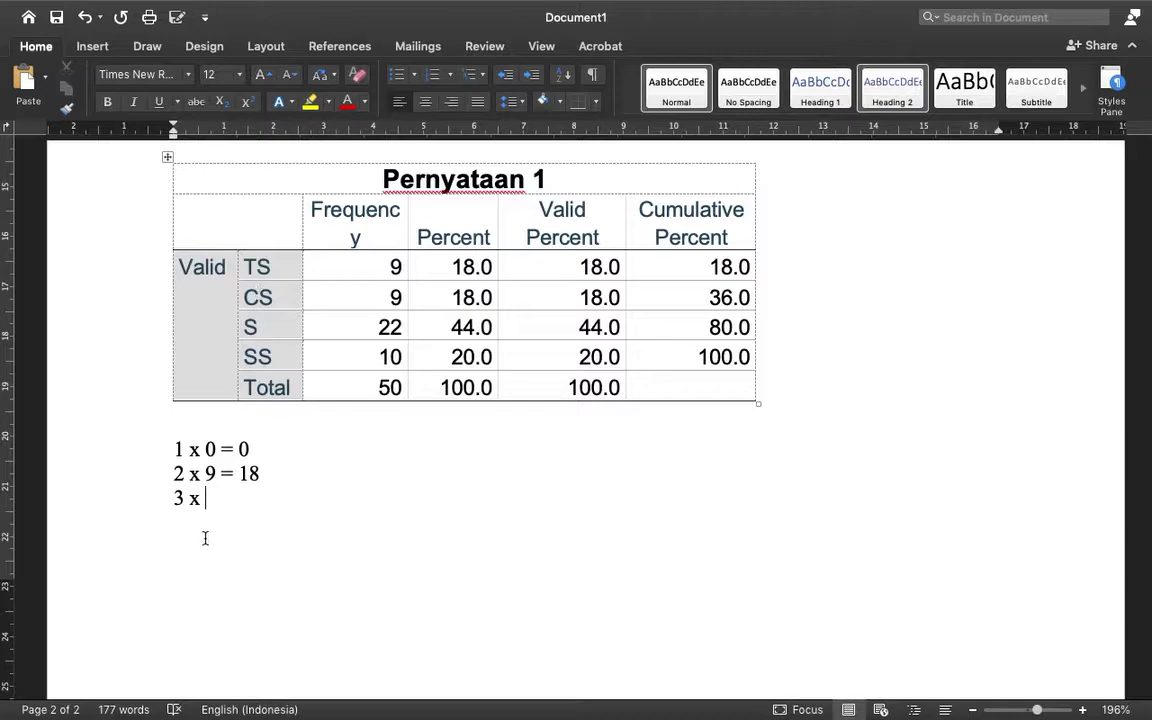
pyautogui.write(' 9 =')
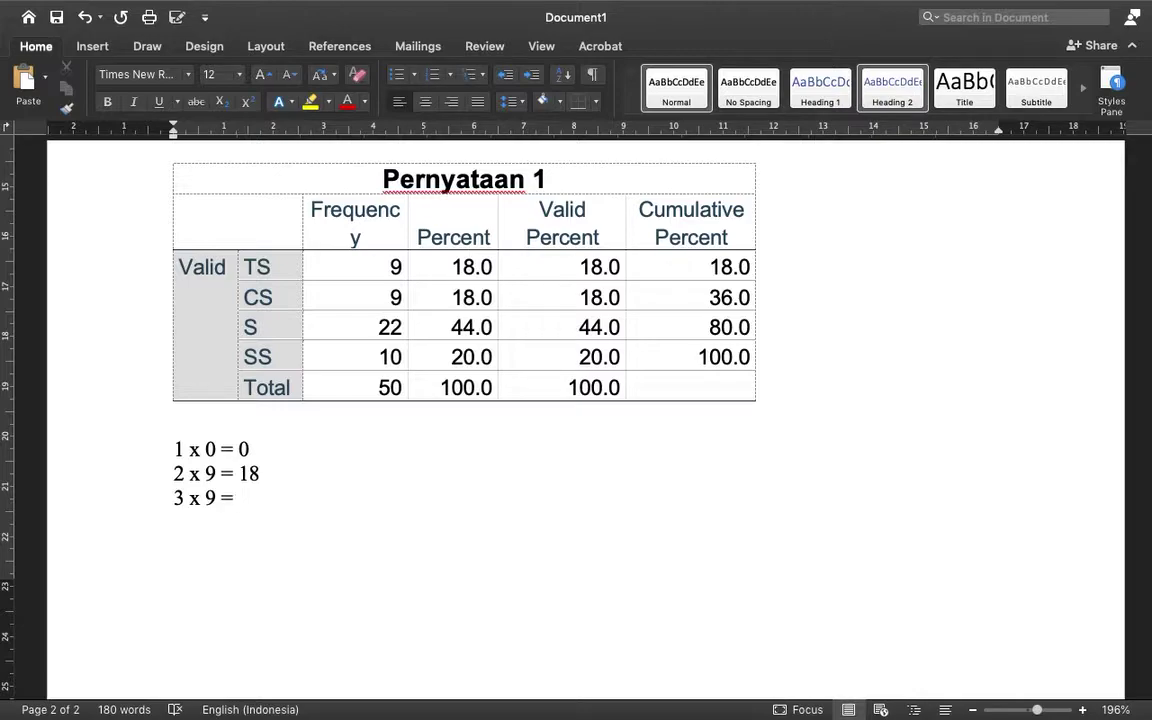
pyautogui.write(' 27')
pyautogui.press('Return')
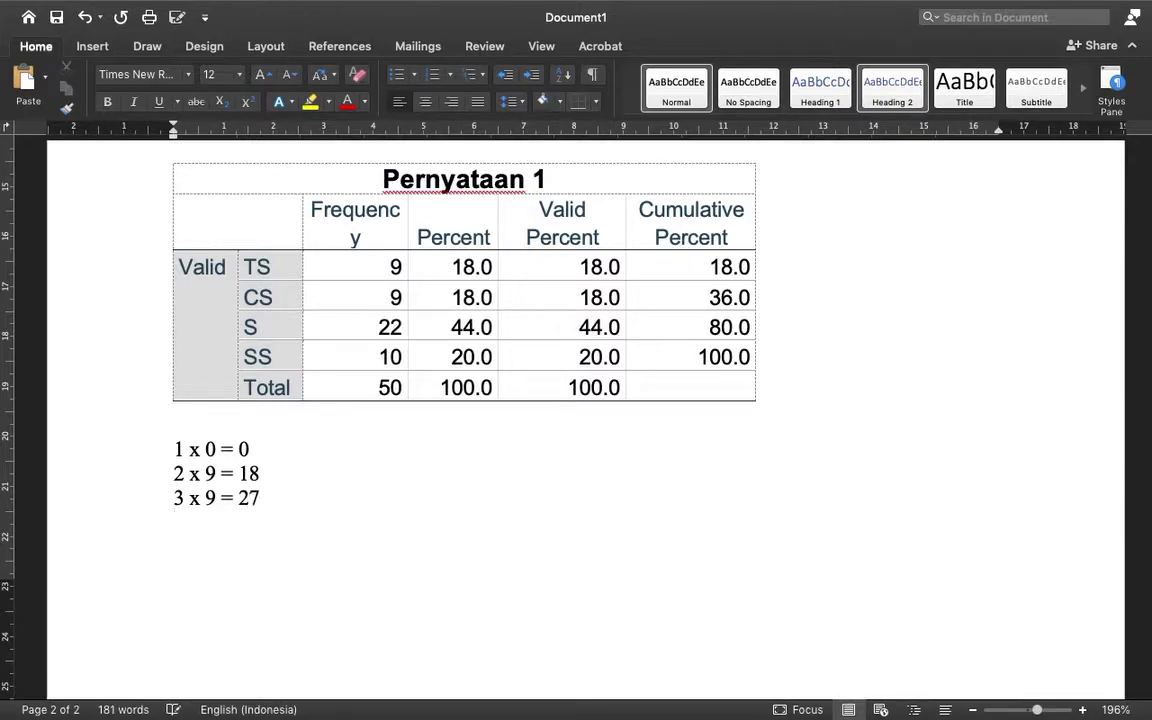
# Add the calculations "4 x 22 = 88" and "5 x 10 = 50" on separate lines, followed by a page break
pyautogui.write('4')
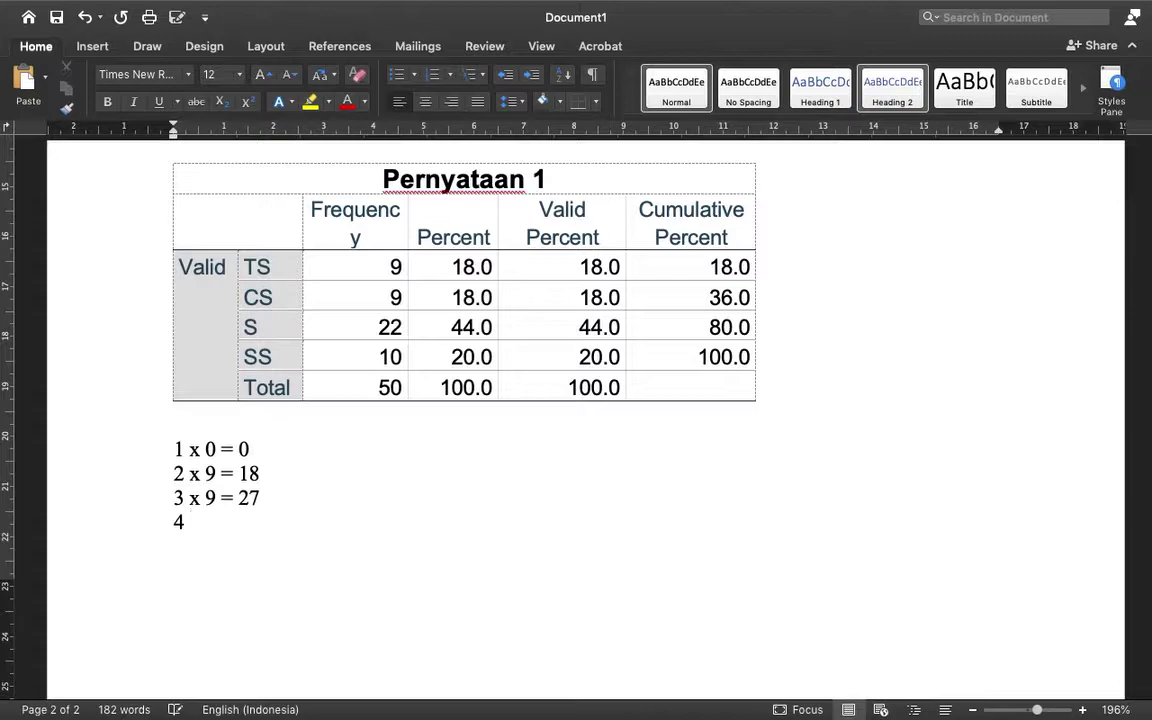
pyautogui.write(' x 22 = 88')
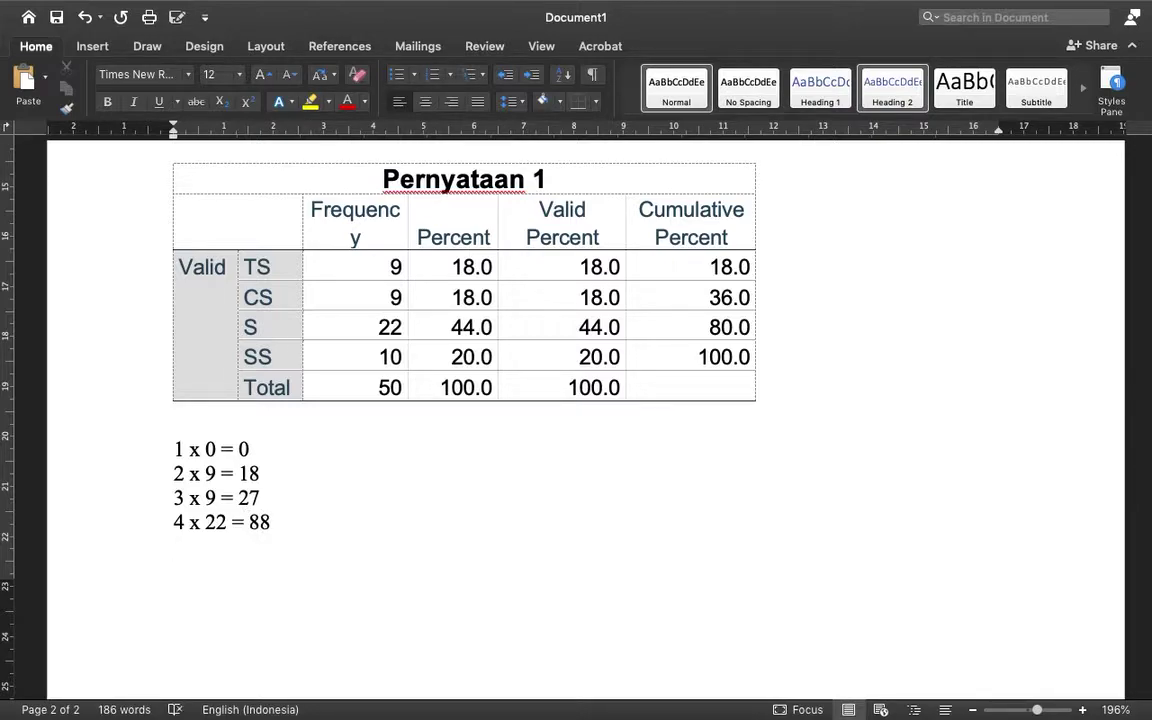
pyautogui.press('Return')
pyautogui.write('5 ')
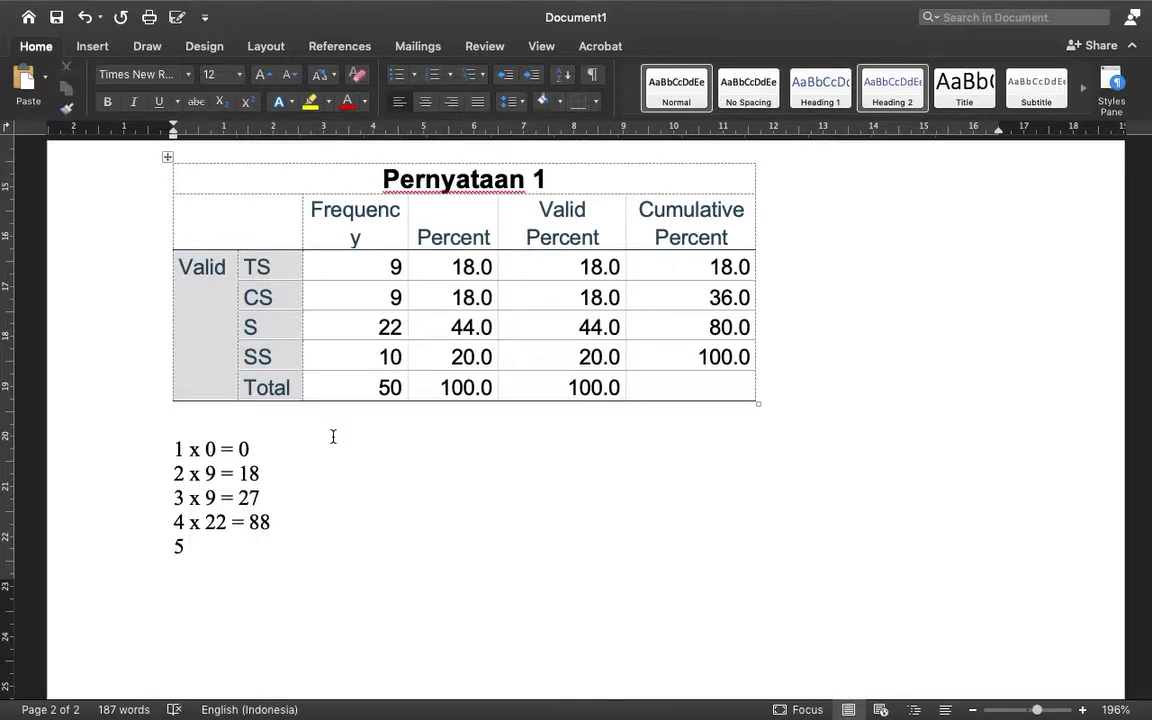
pyautogui.write('x 10 =')
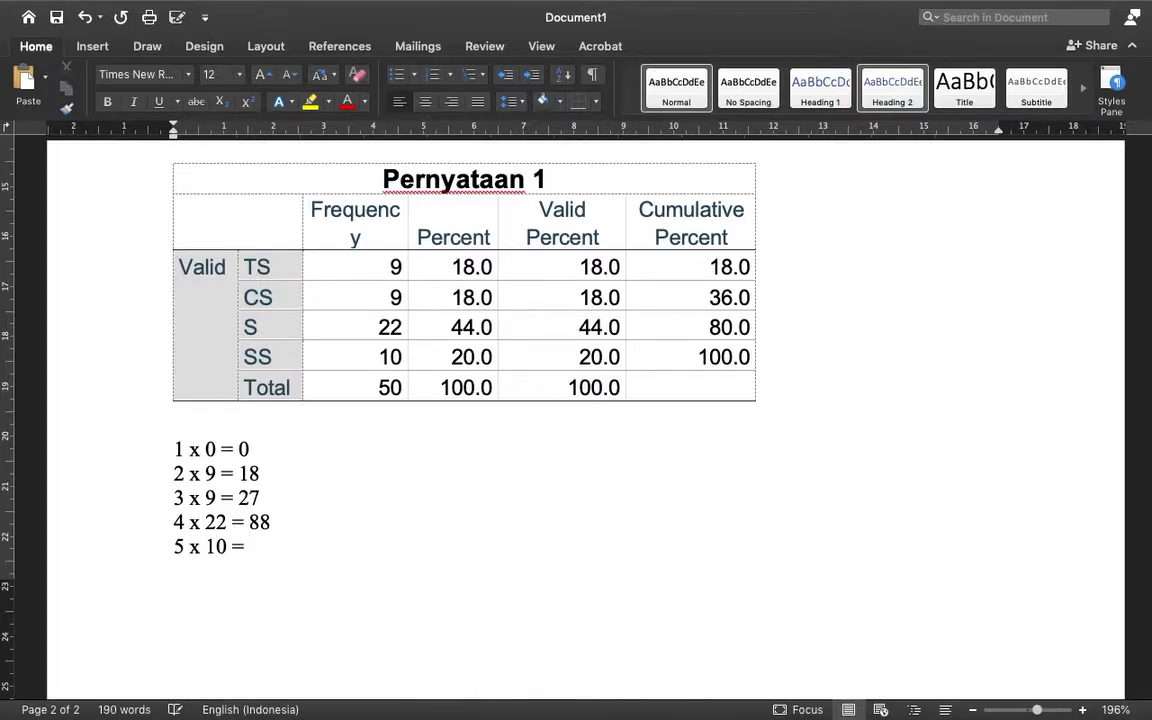
pyautogui.write(' 50')
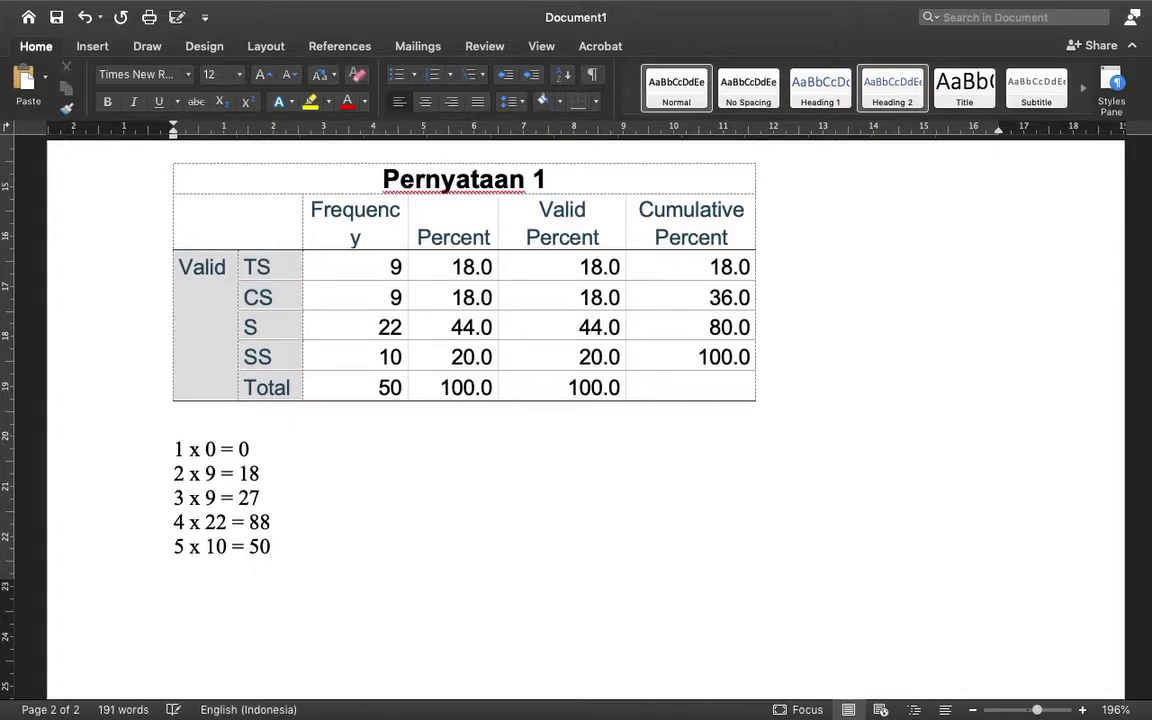
pyautogui.press('super+Return')
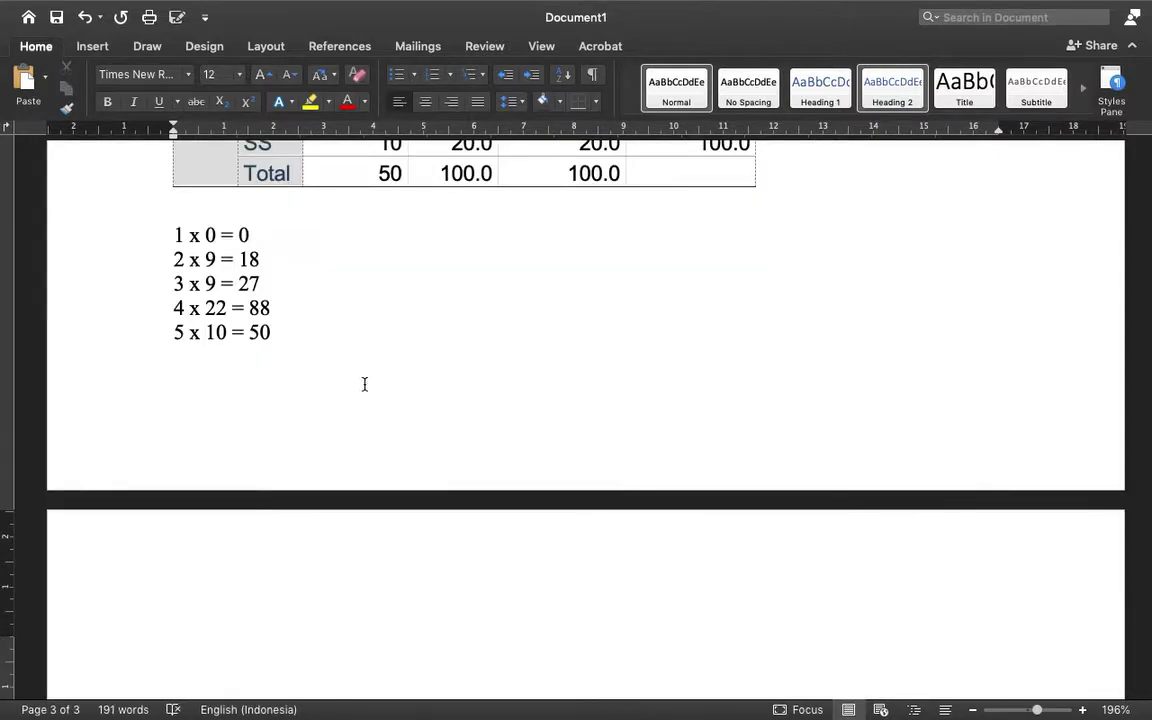
# Insert blank lines above "1 x 0 = 0" so the five calculation lines start on the following page
pyautogui.click(172, 236)
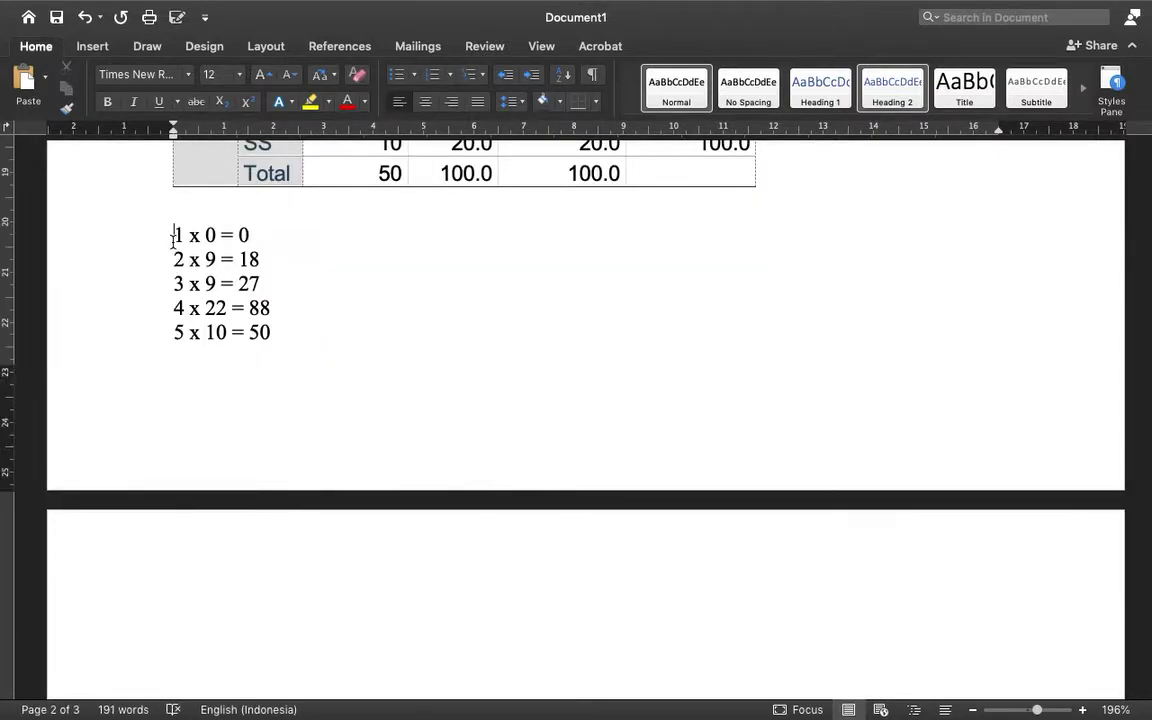
pyautogui.press('Return')
pyautogui.press('Return')
pyautogui.press('Return')
pyautogui.press('Return')
pyautogui.press('Return')
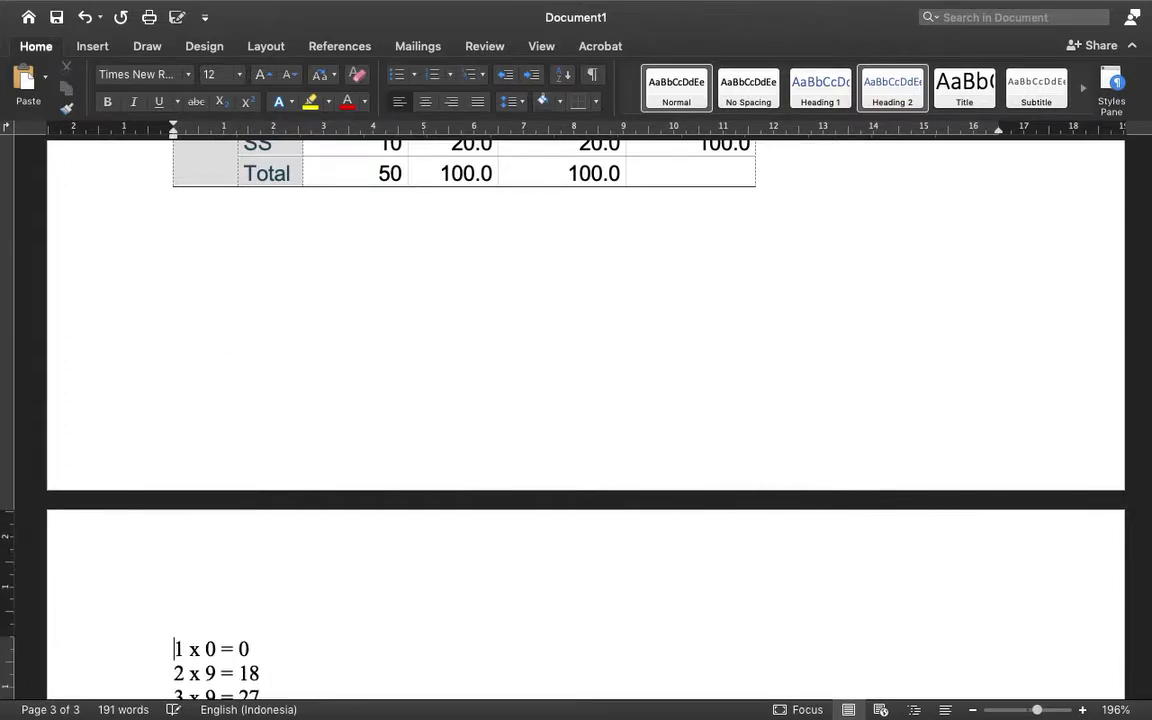
pyautogui.scroll(-5, 176, 266)
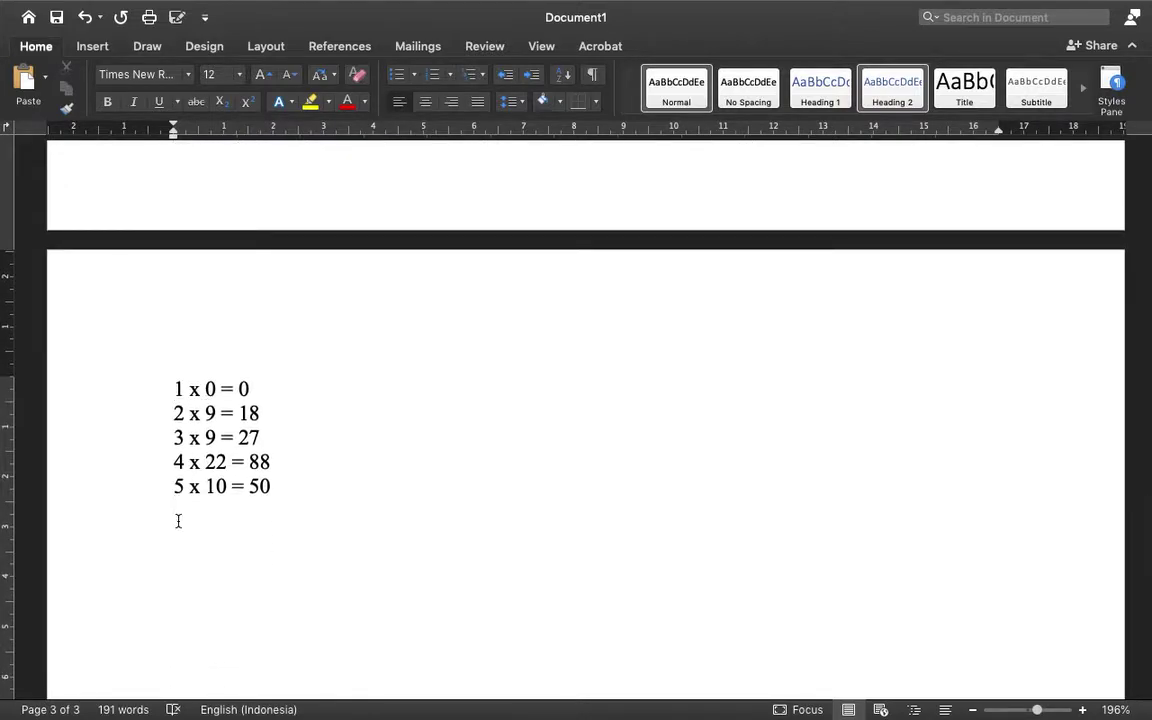
# Write the sum "0 + 18 + 27 + 88 + 50 = 183" below the five calculations, separated by a blank line
pyautogui.write('0 + ')
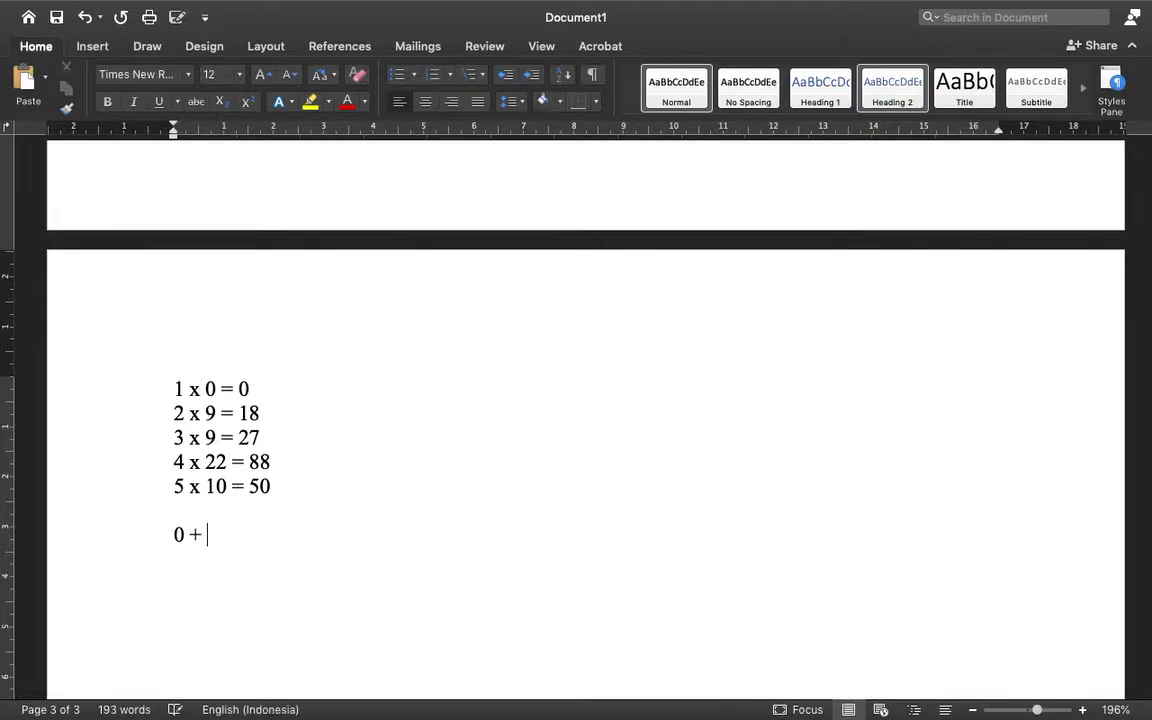
pyautogui.write('18 + 27 + 88')
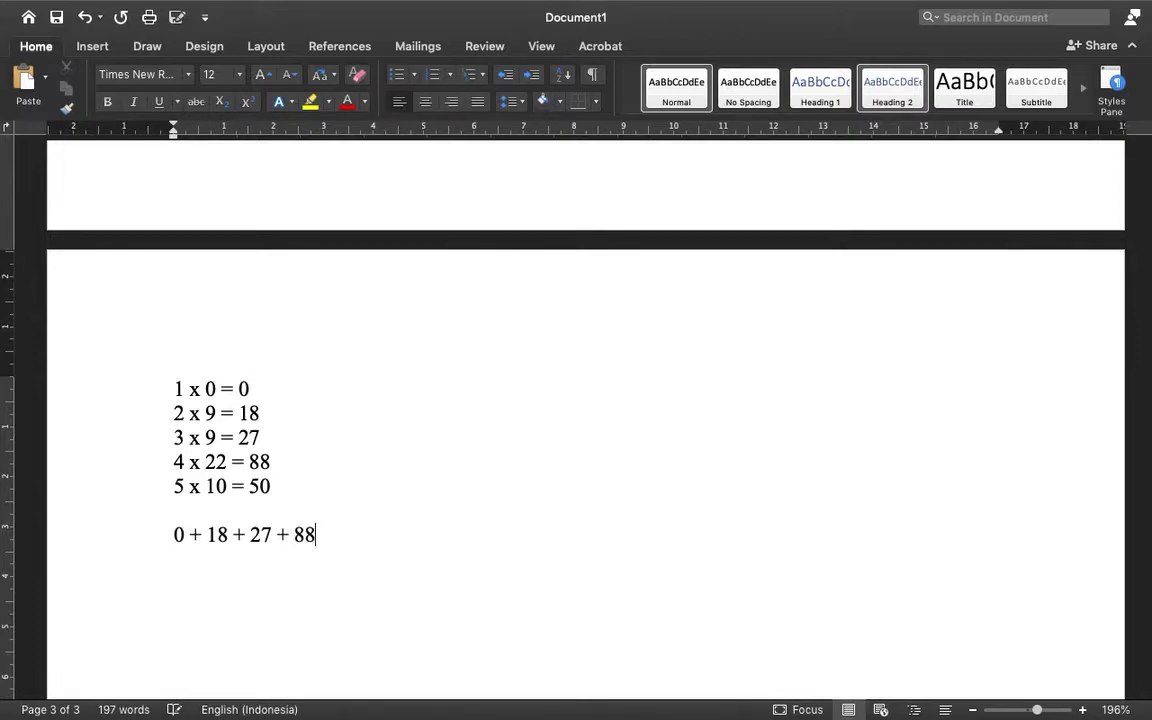
pyautogui.write(' + ')
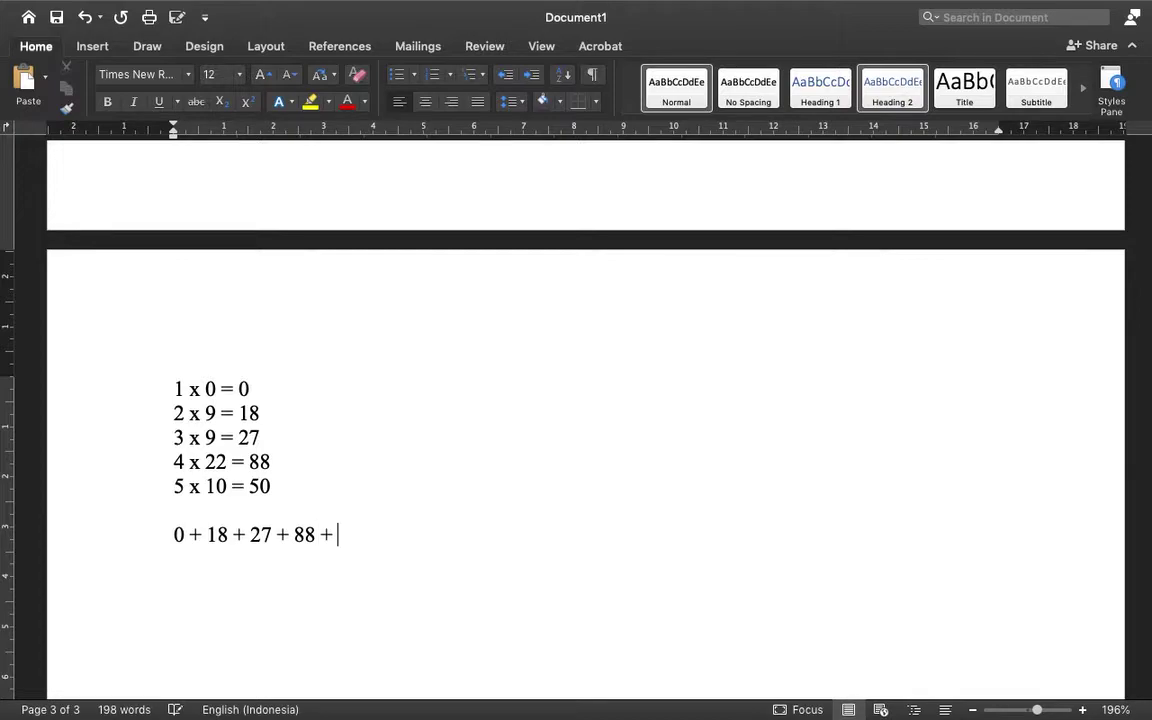
pyautogui.write('50 =')
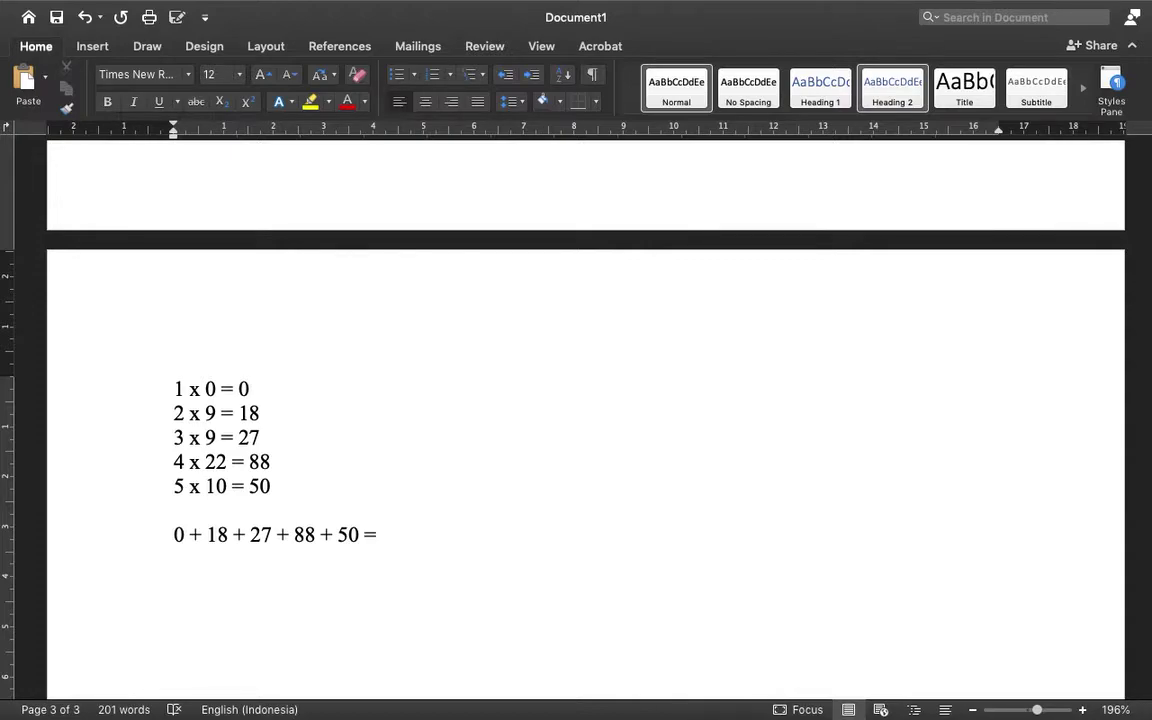
pyautogui.write('183')
# Compare the written total with the Pernyataan 1 frequency table and its Sum in the SPSS output
pyautogui.scroll(4, 585, 420)
pyautogui.scroll(5, 585, 420)
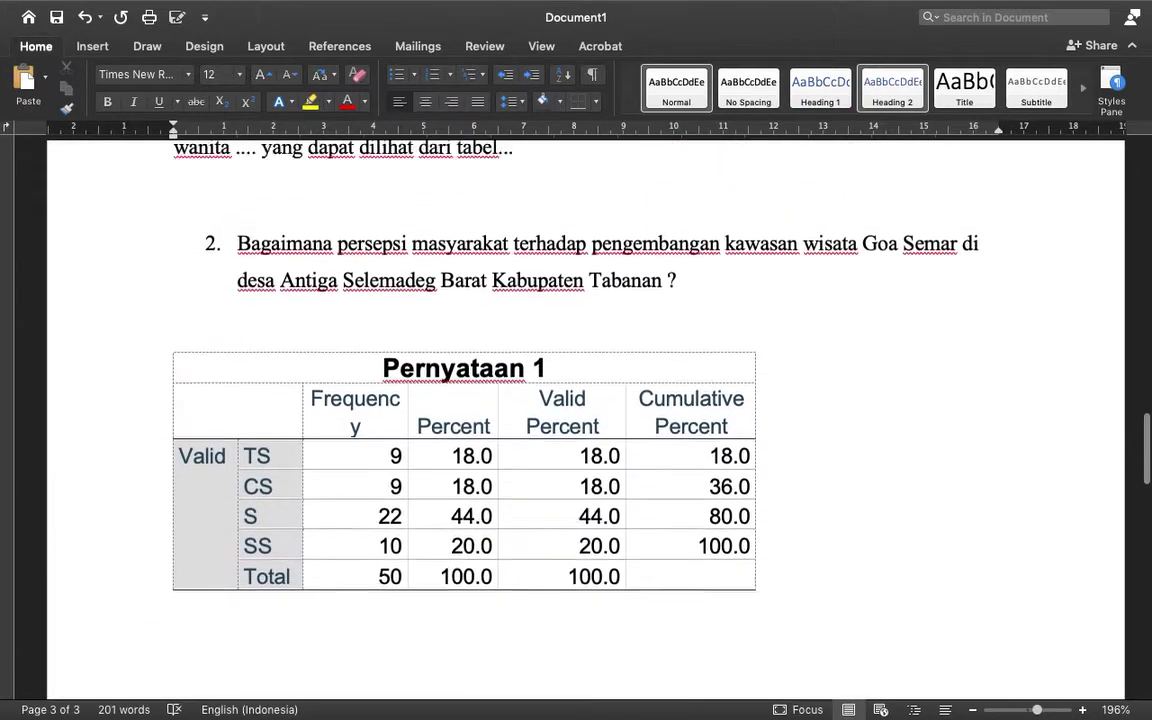
pyautogui.scroll(-7, 585, 420)
pyautogui.hotkey('ctrl', 'Up')
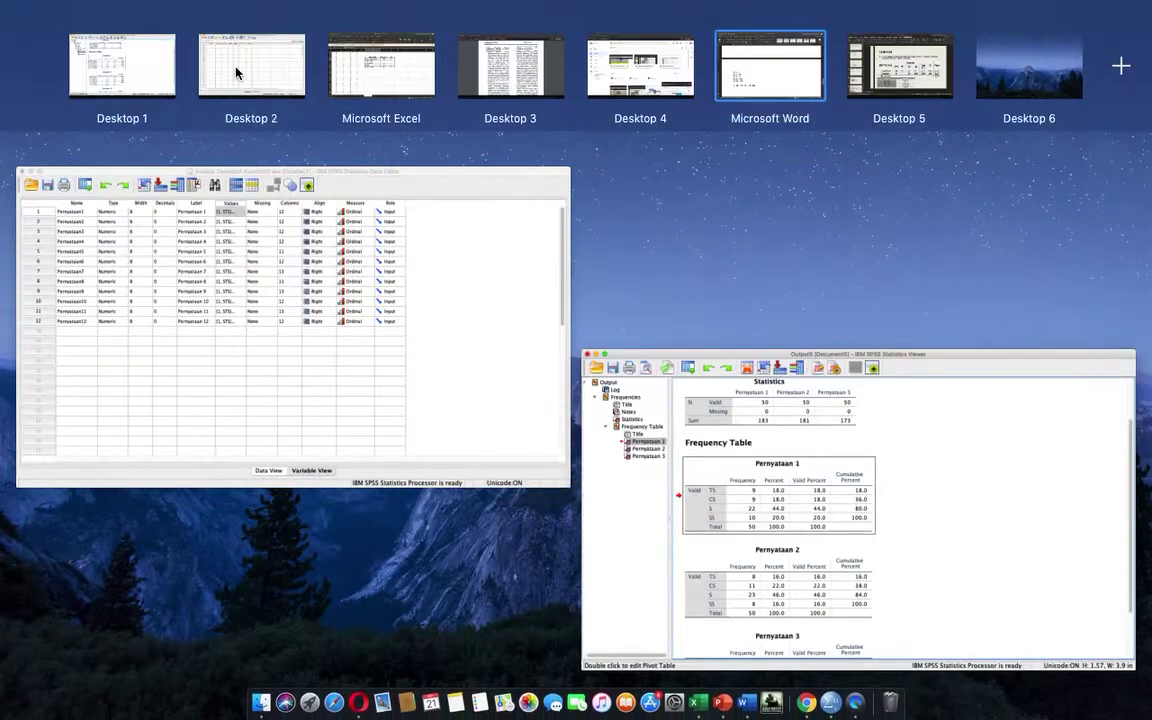
pyautogui.click(131, 76)
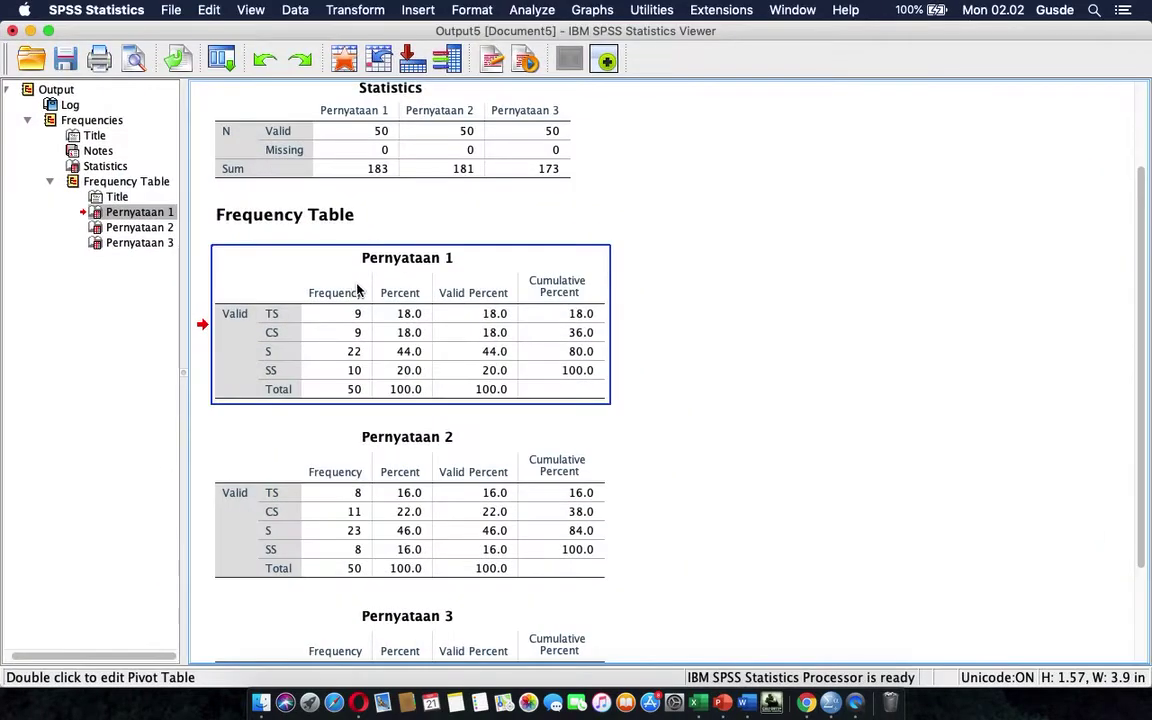
# Switch to Excel's Analisis Deskriptif sheet and check the SKOR and N cells of the first indicator
pyautogui.hotkey('ctrl', 'Up')
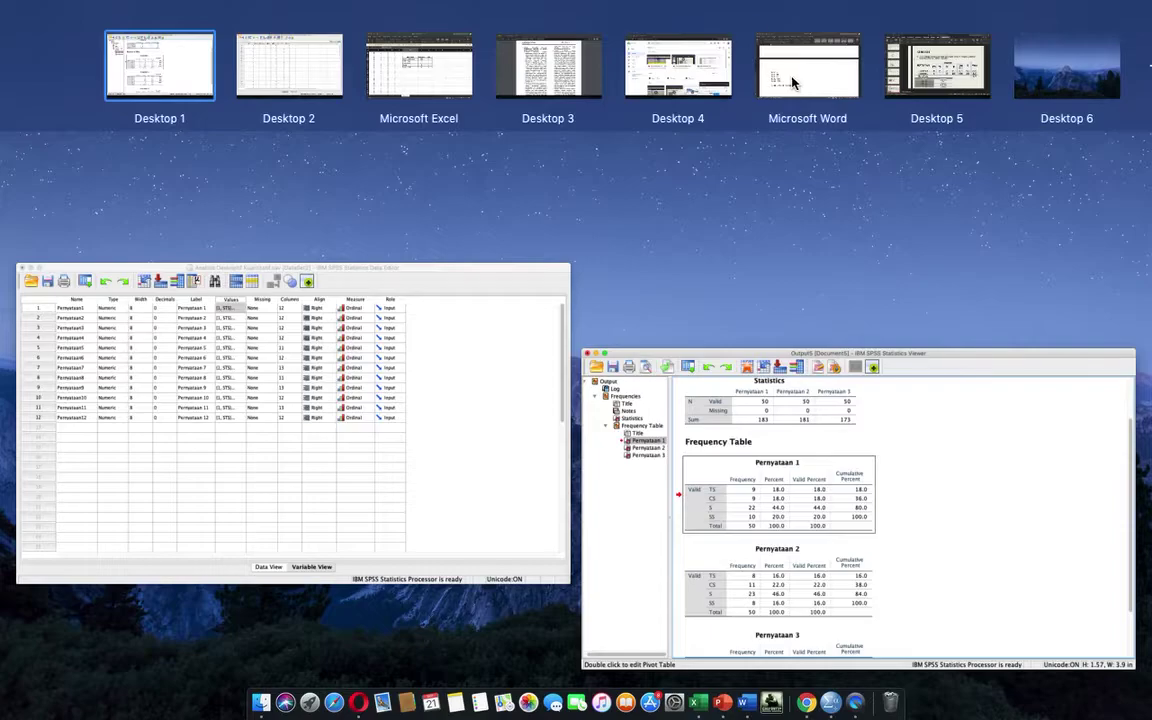
pyautogui.click(422, 80)
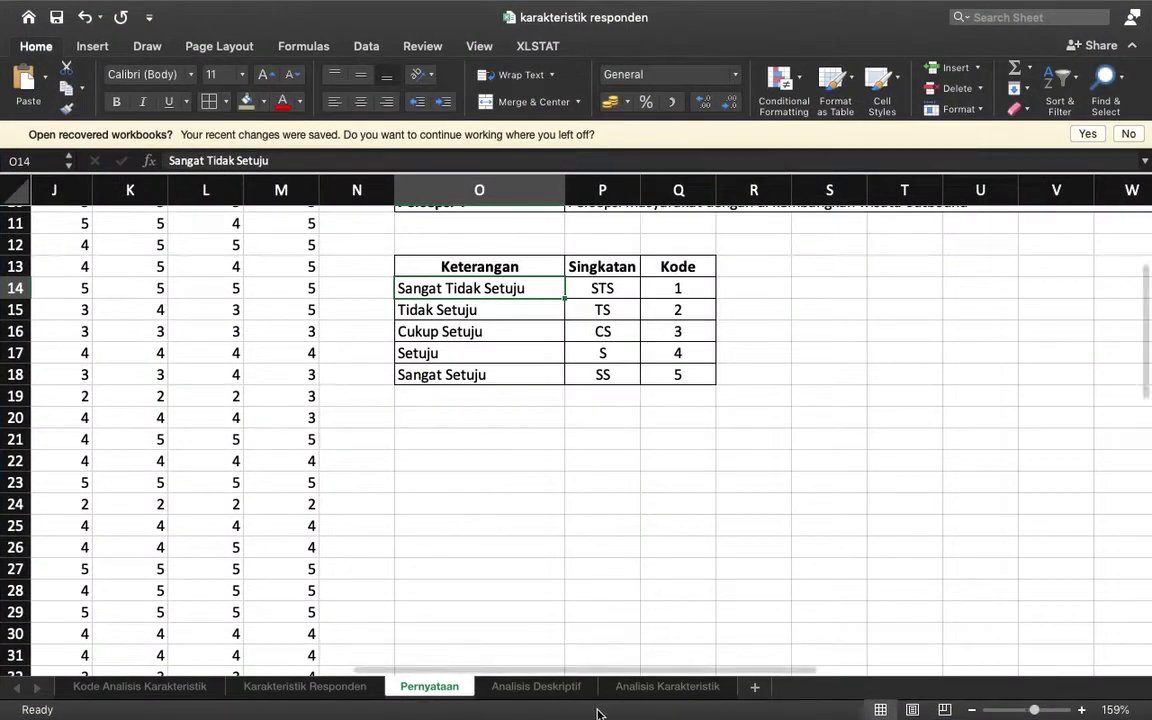
pyautogui.click(558, 692)
pyautogui.hscroll(10, 609, 375)
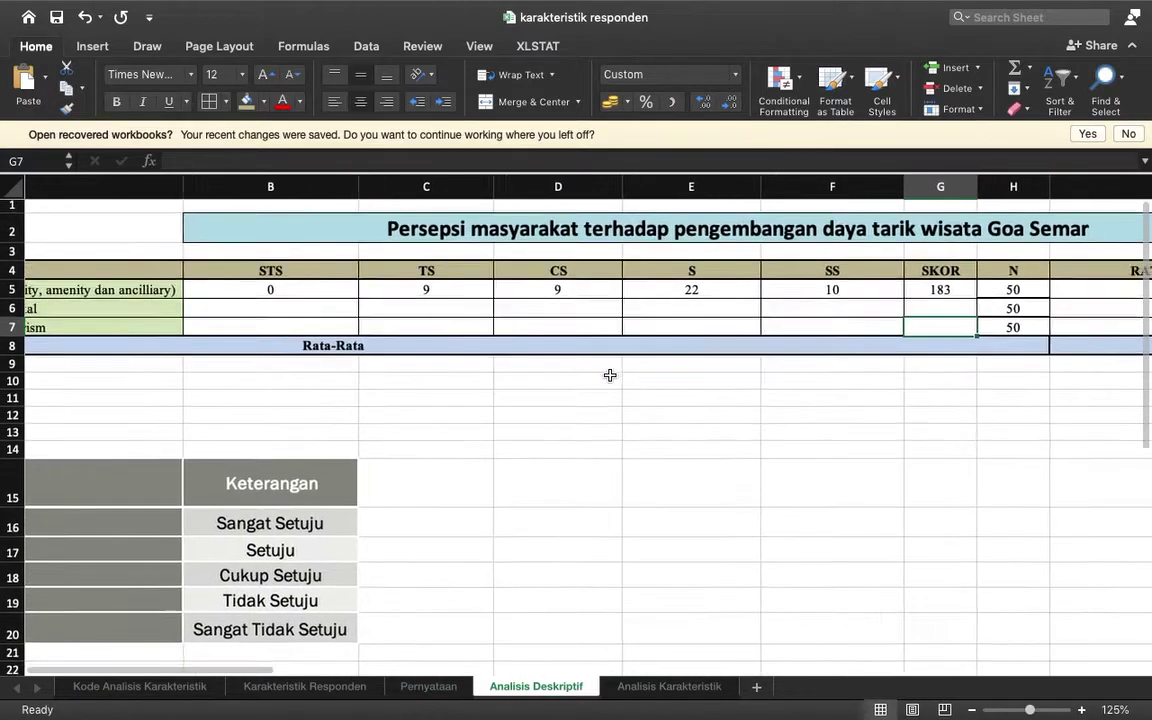
pyautogui.hscroll(2, 609, 375)
pyautogui.click(516, 291)
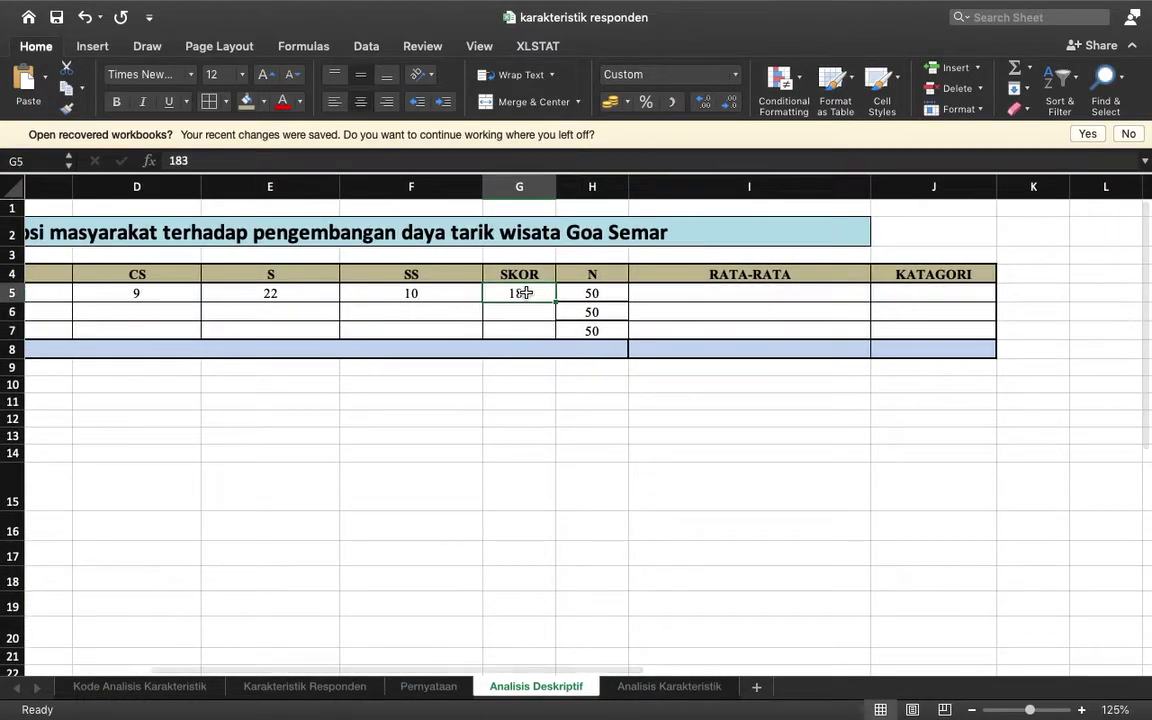
pyautogui.click(594, 290)
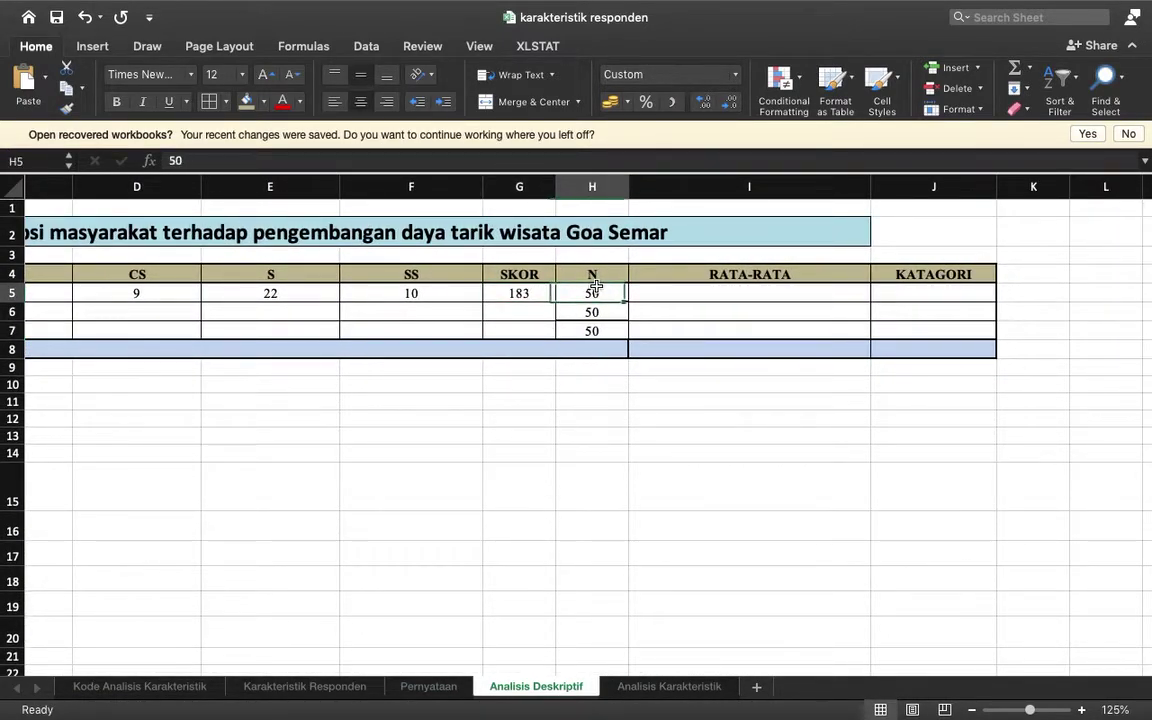
# Calculate the first indicator's RATA-RATA in cell I5 by dividing SKOR by N with the formula =G5/H5
pyautogui.click(662, 297)
pyautogui.write('=')
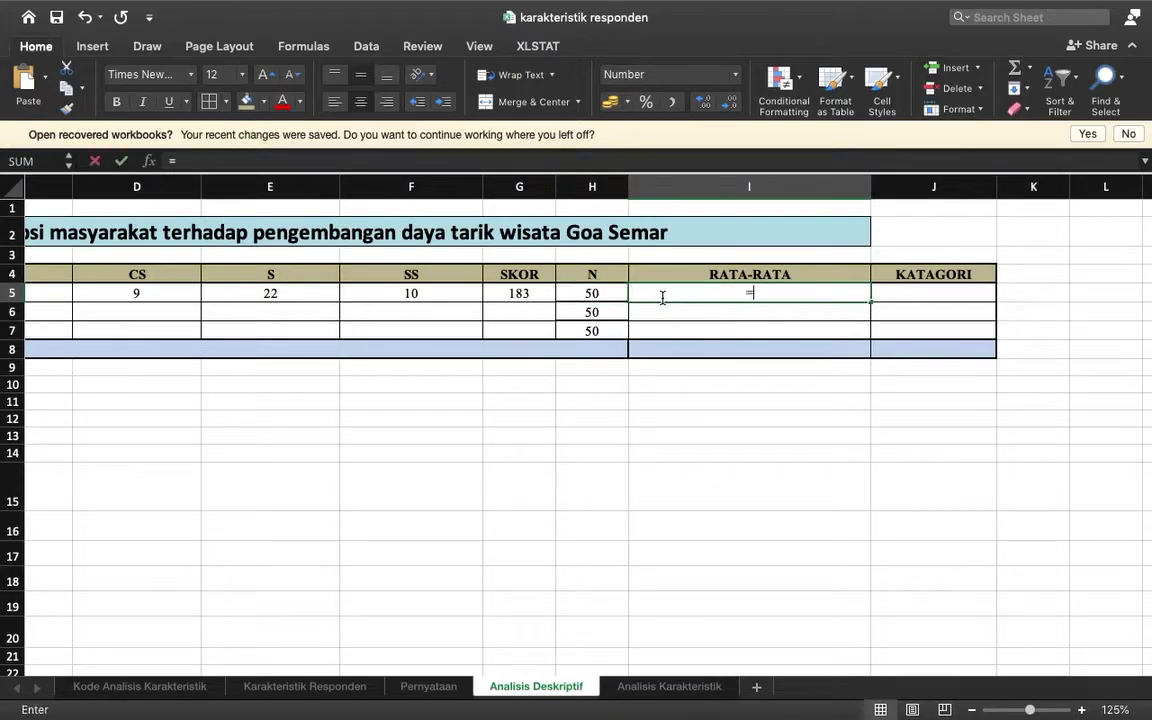
pyautogui.click(537, 293)
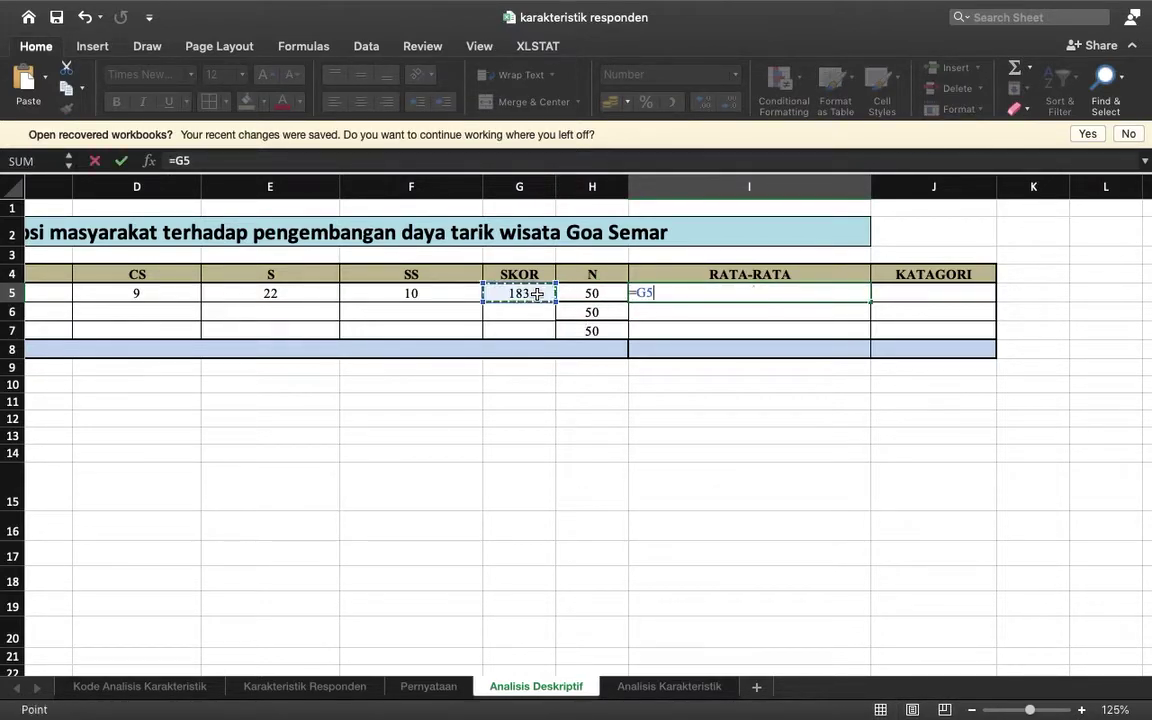
pyautogui.write('/')
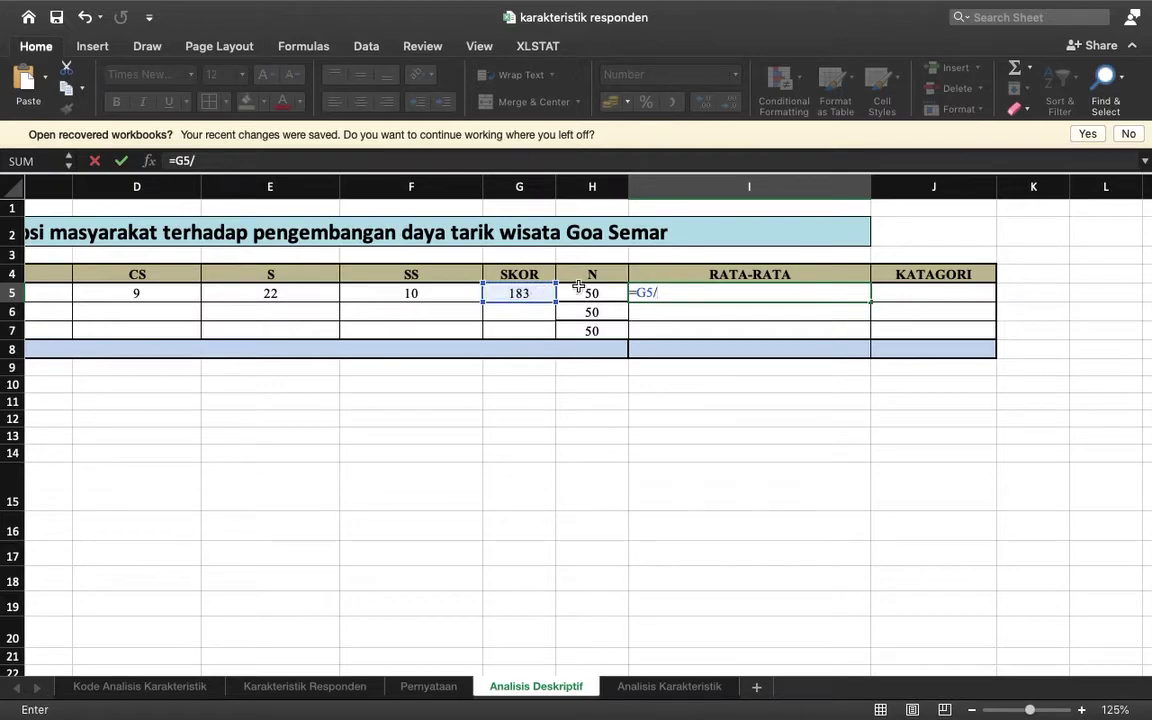
pyautogui.click(578, 291)
pyautogui.press('Return')
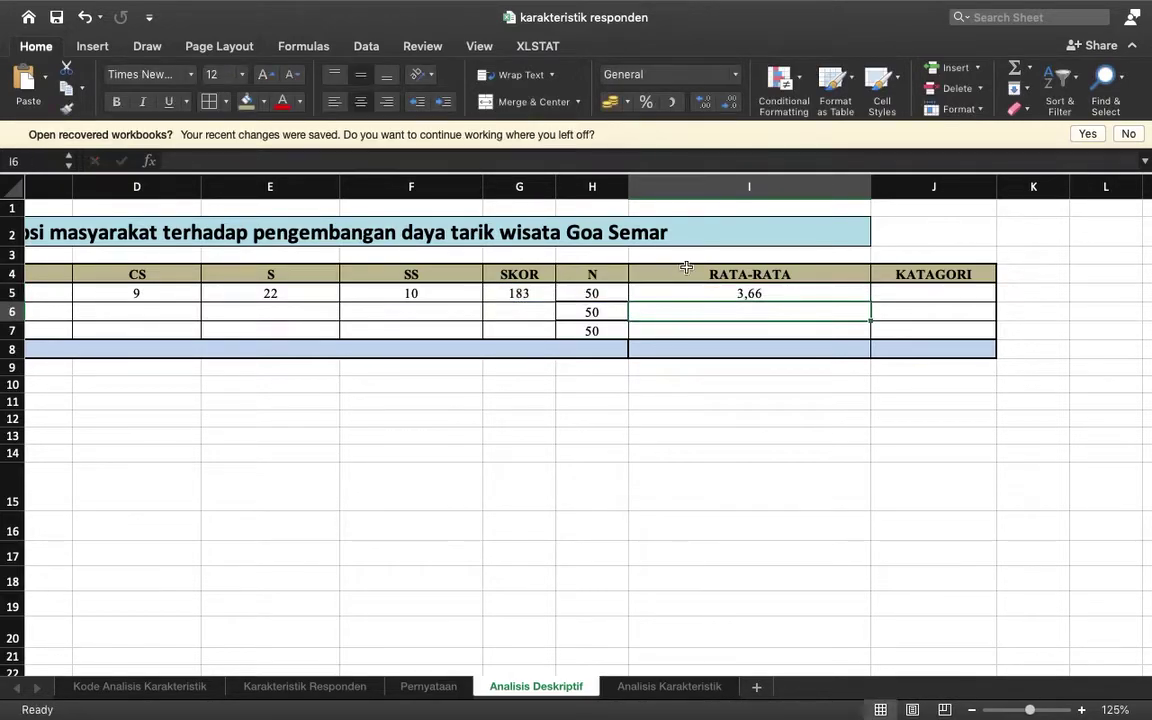
# Look up the interval containing the first indicator's average and its Keterangan in the table below
pyautogui.hscroll(-5, 745, 319)
pyautogui.scroll(-5, 745, 319)
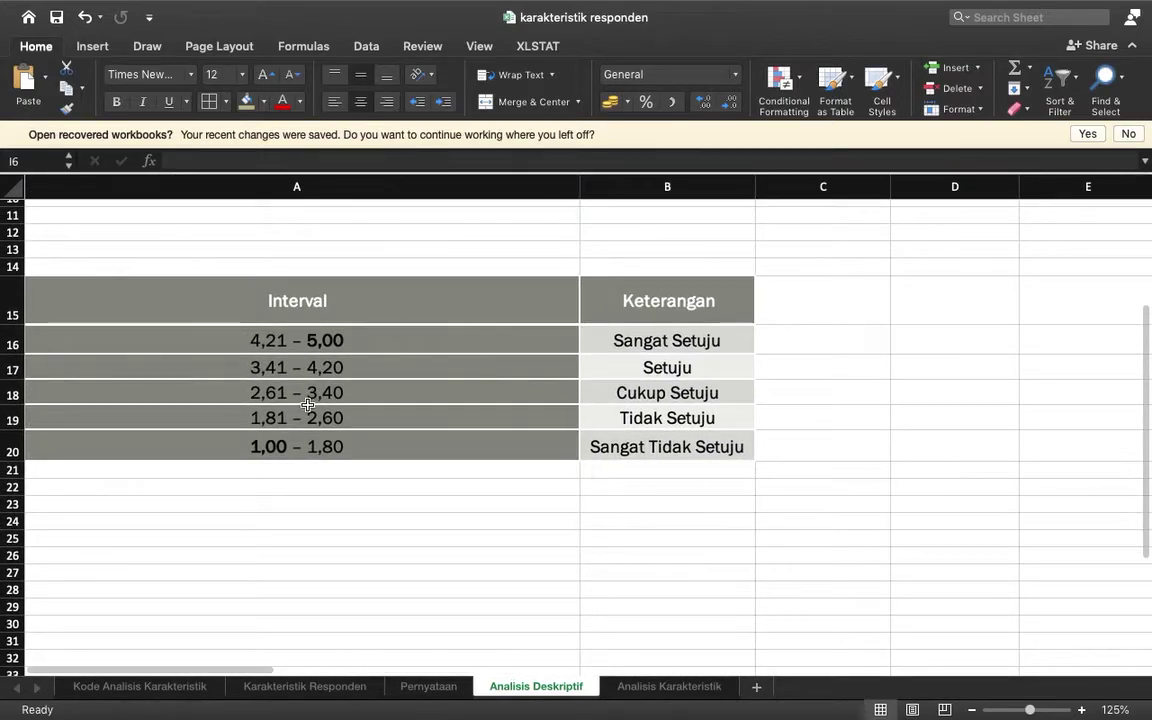
pyautogui.click(266, 369)
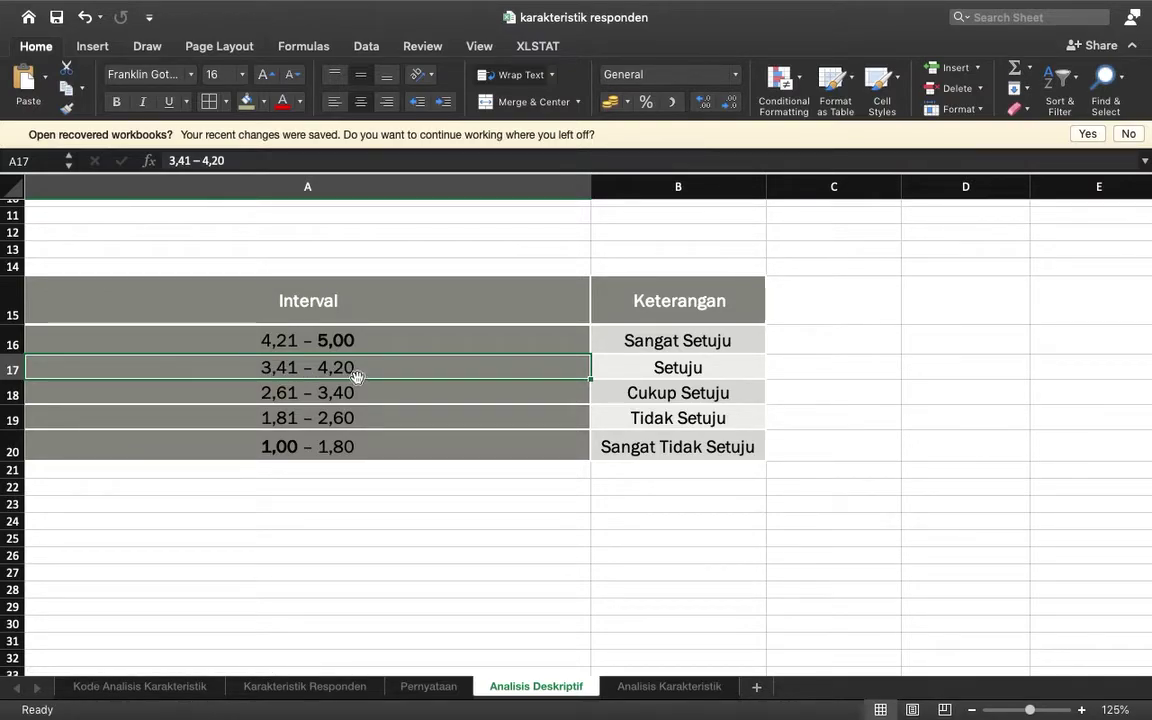
pyautogui.click(700, 368)
# Enter "Setuju" as the first indicator's KATAGORI in cell J5
pyautogui.hscroll(10, 700, 368)
pyautogui.scroll(5, 700, 368)
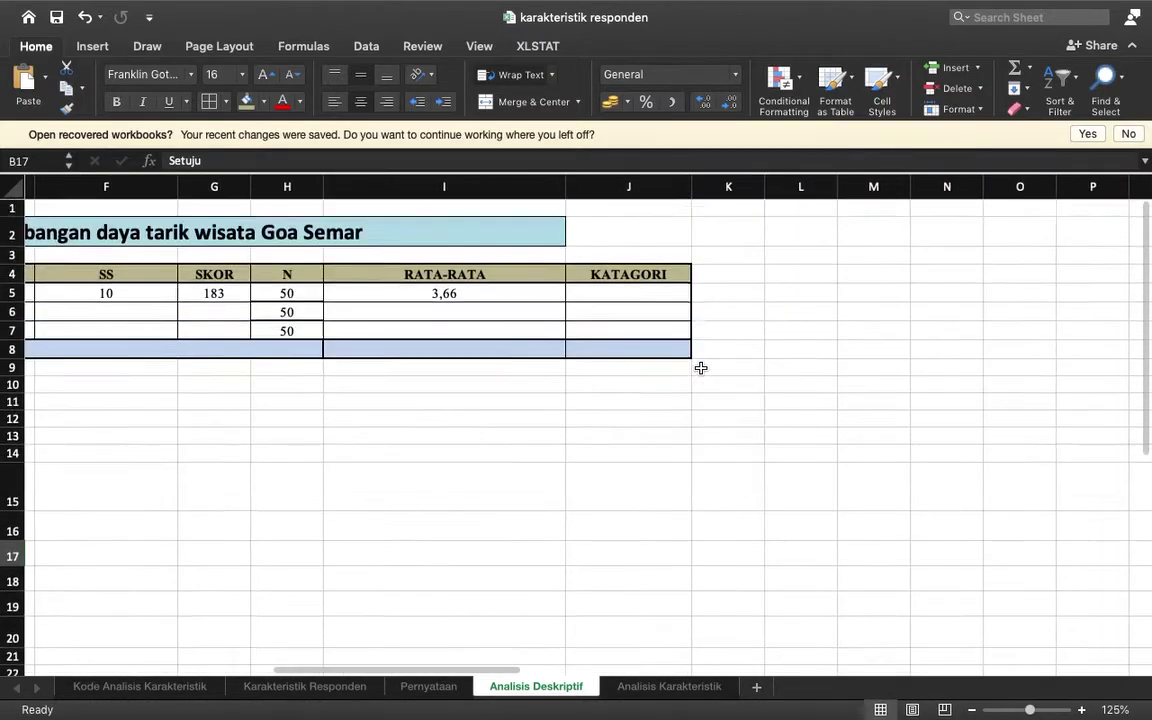
pyautogui.click(533, 300)
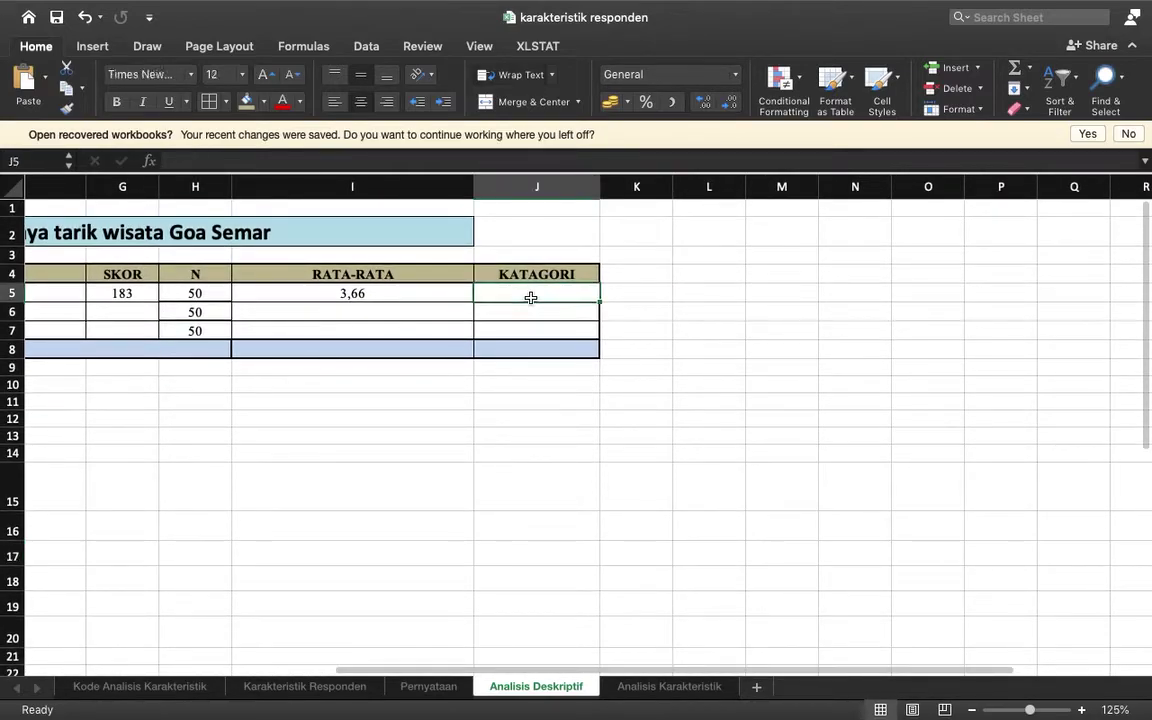
pyautogui.write('Sewtuju')
pyautogui.press('BackSpace')
pyautogui.press('BackSpace')
pyautogui.press('BackSpace')
pyautogui.press('BackSpace')
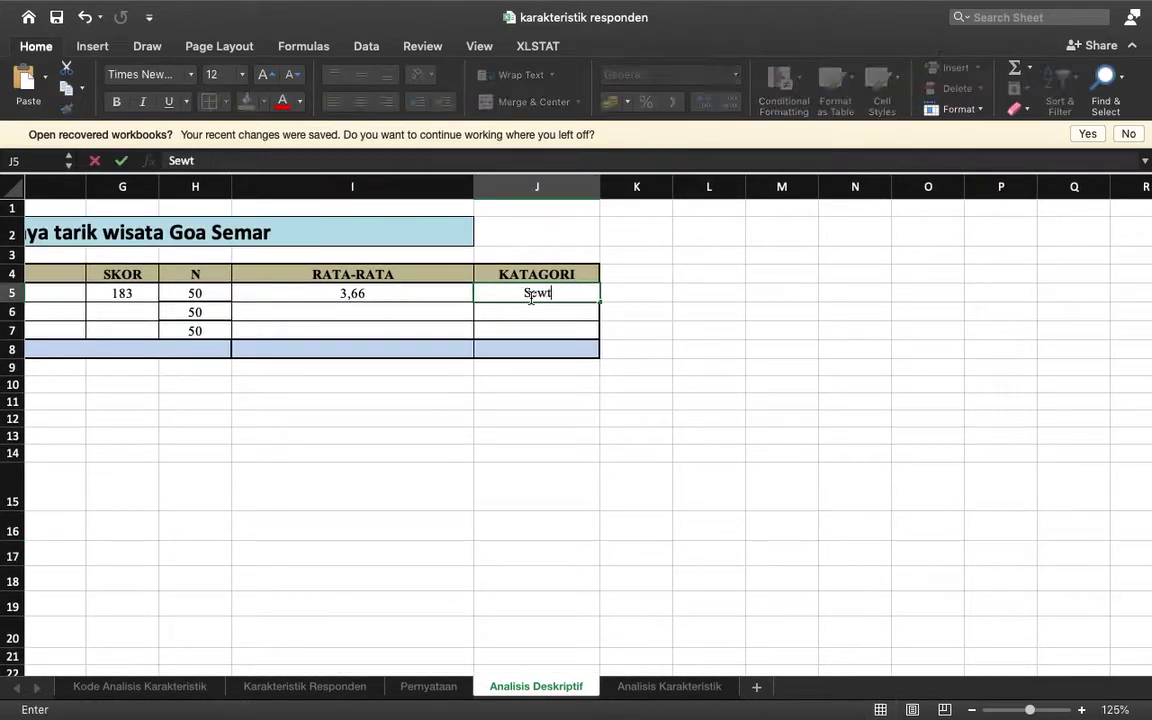
pyautogui.press('BackSpace')
pyautogui.write('tuju')
# Review the first indicator's row from its description and answer frequencies through SKOR, N, RATA-RATA and KATAGORI
pyautogui.hscroll(-5, 668, 363)
pyautogui.hscroll(-5, 668, 363)
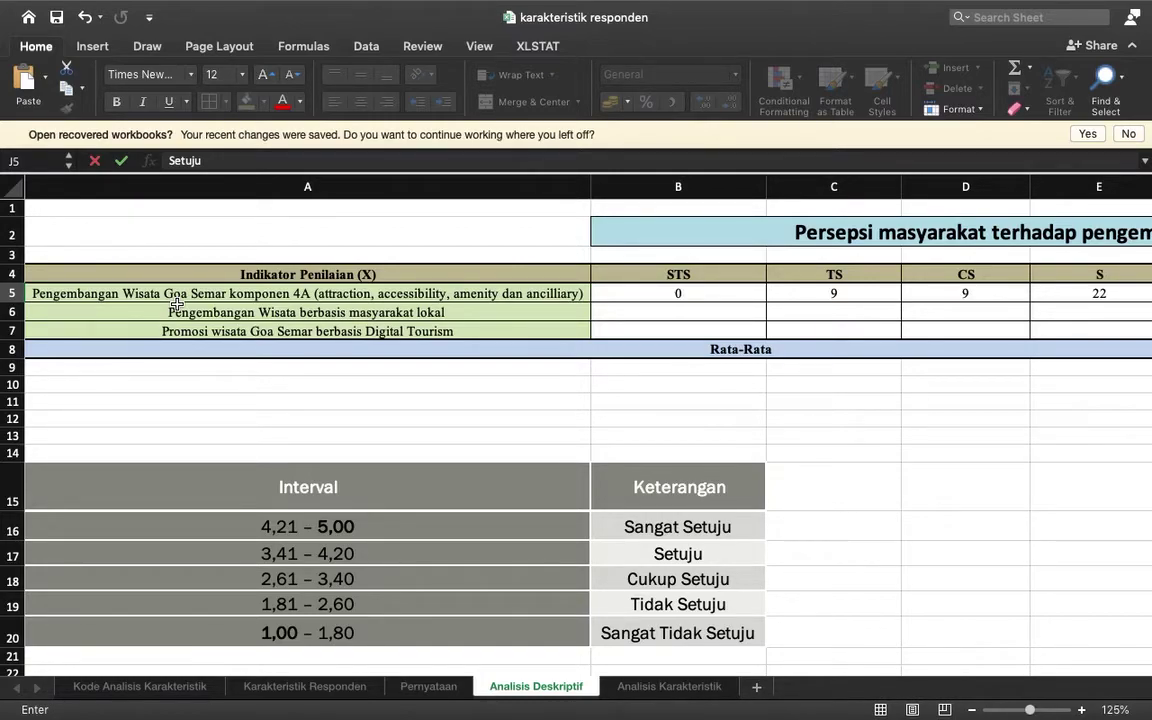
pyautogui.hscroll(10, 176, 304)
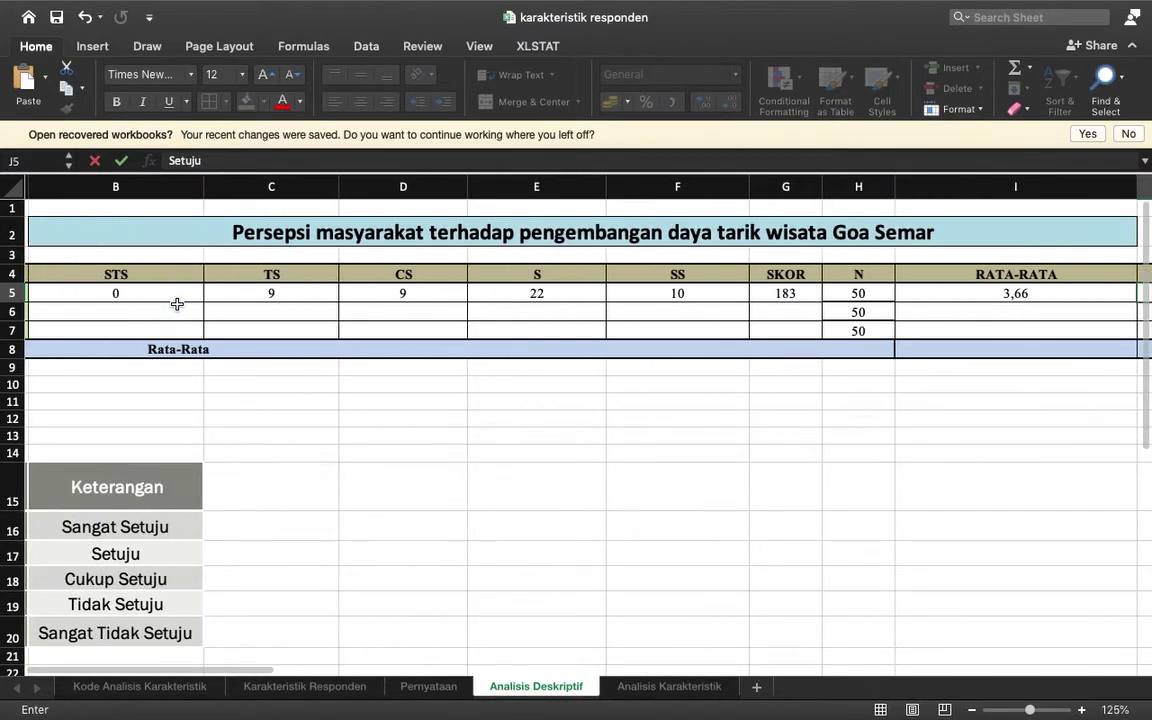
pyautogui.hscroll(5, 177, 304)
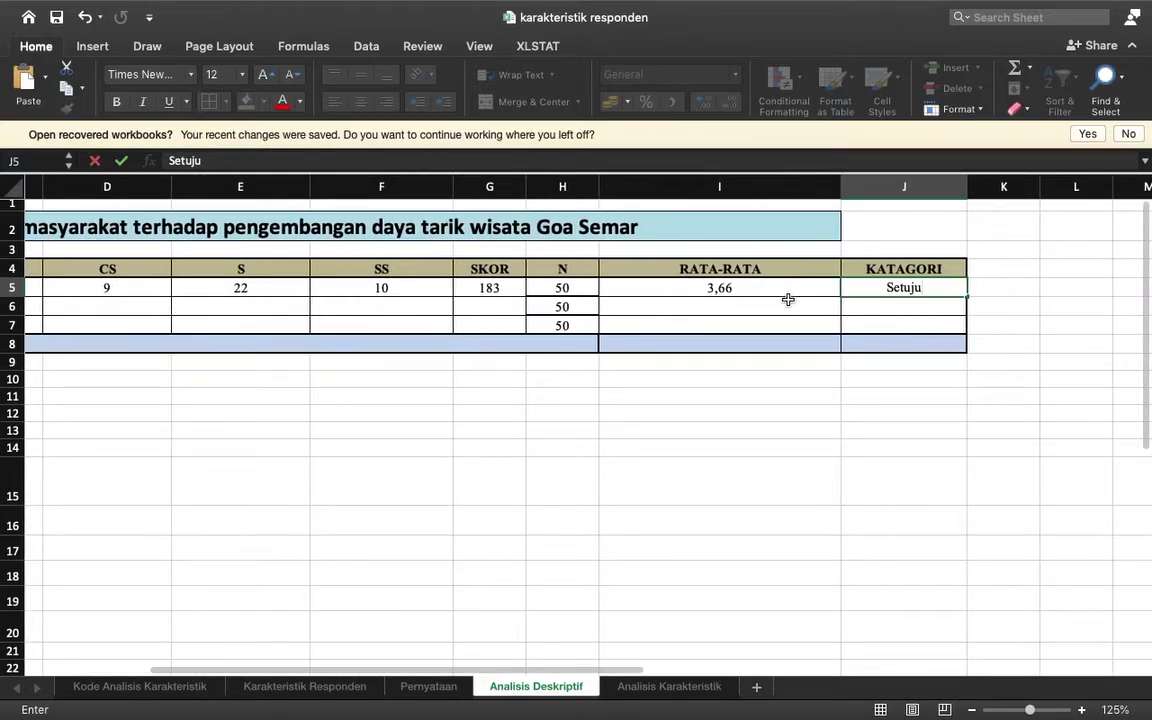
pyautogui.hscroll(-8, 788, 300)
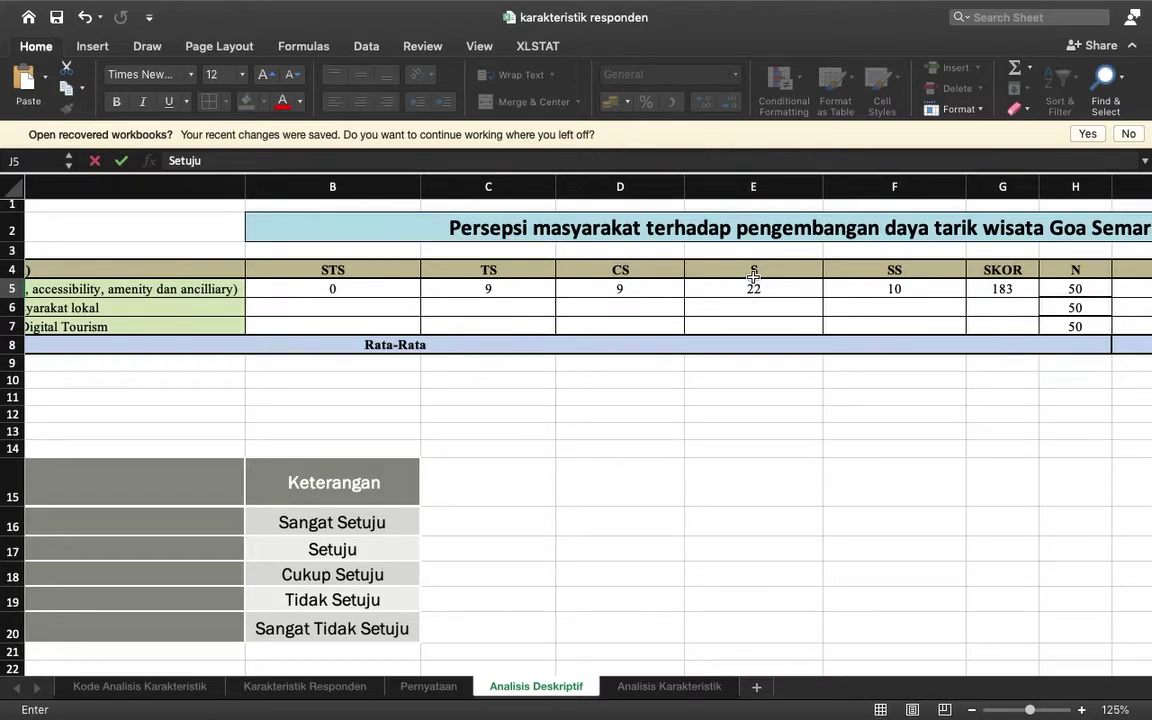
pyautogui.hscroll(5, 724, 288)
pyautogui.hscroll(4, 724, 288)
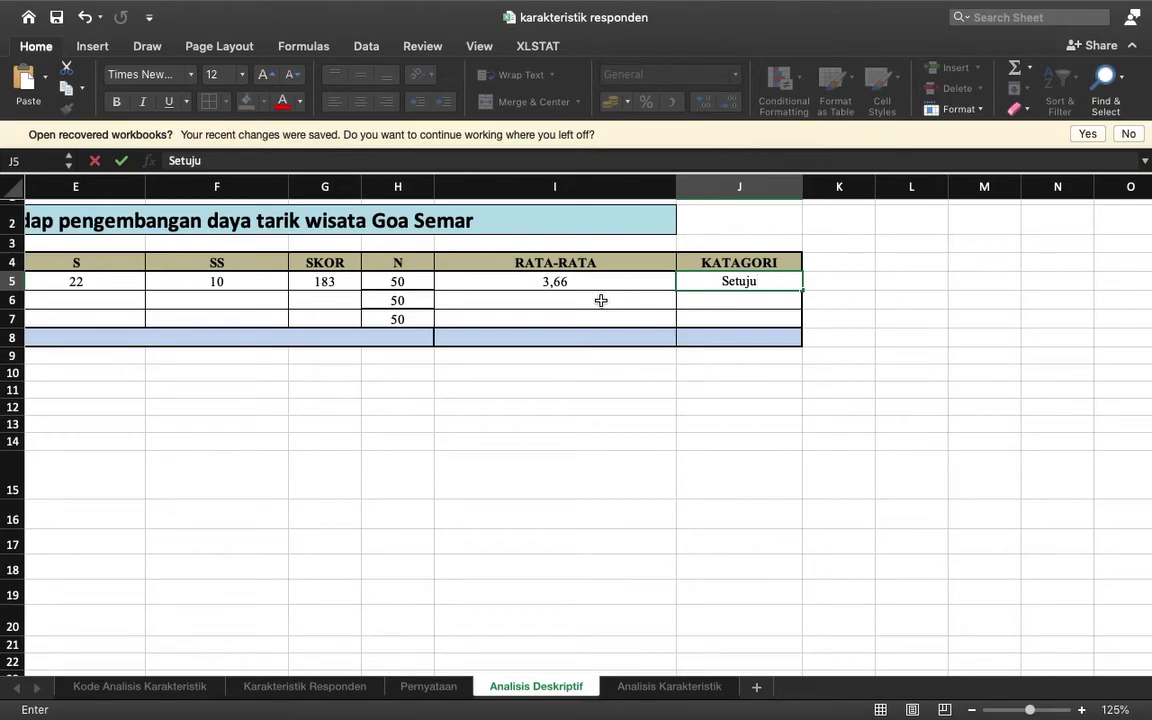
pyautogui.hscroll(-8, 601, 300)
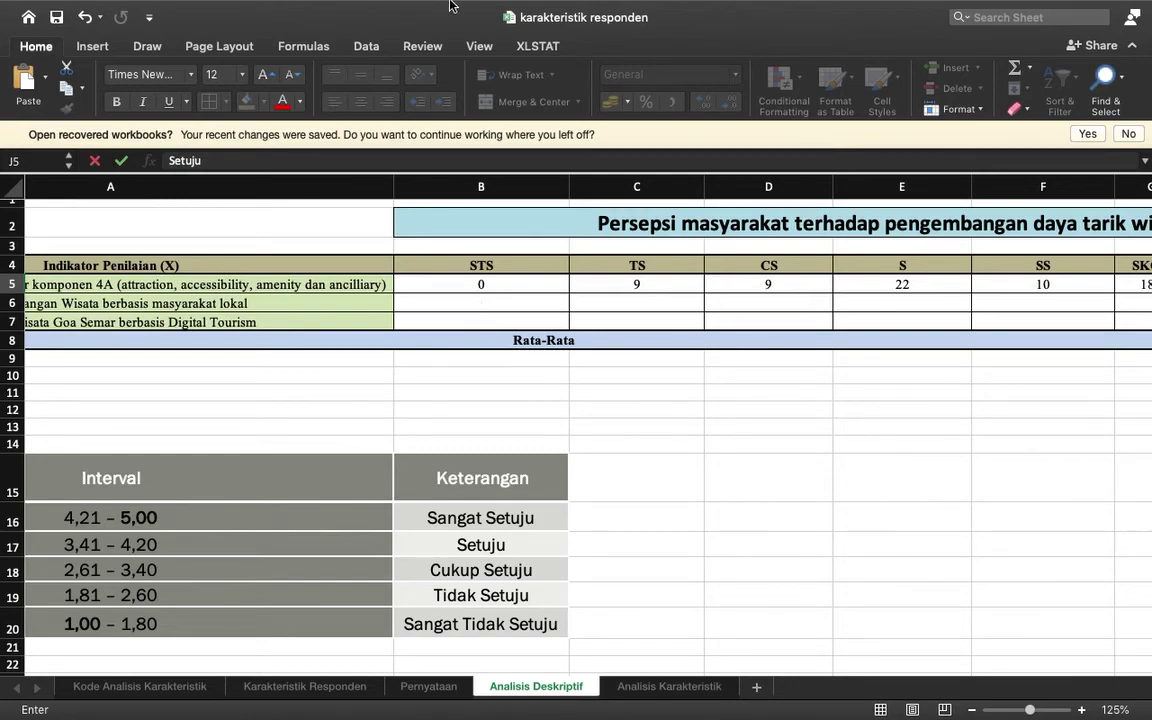
pyautogui.moveTo(420, 6)
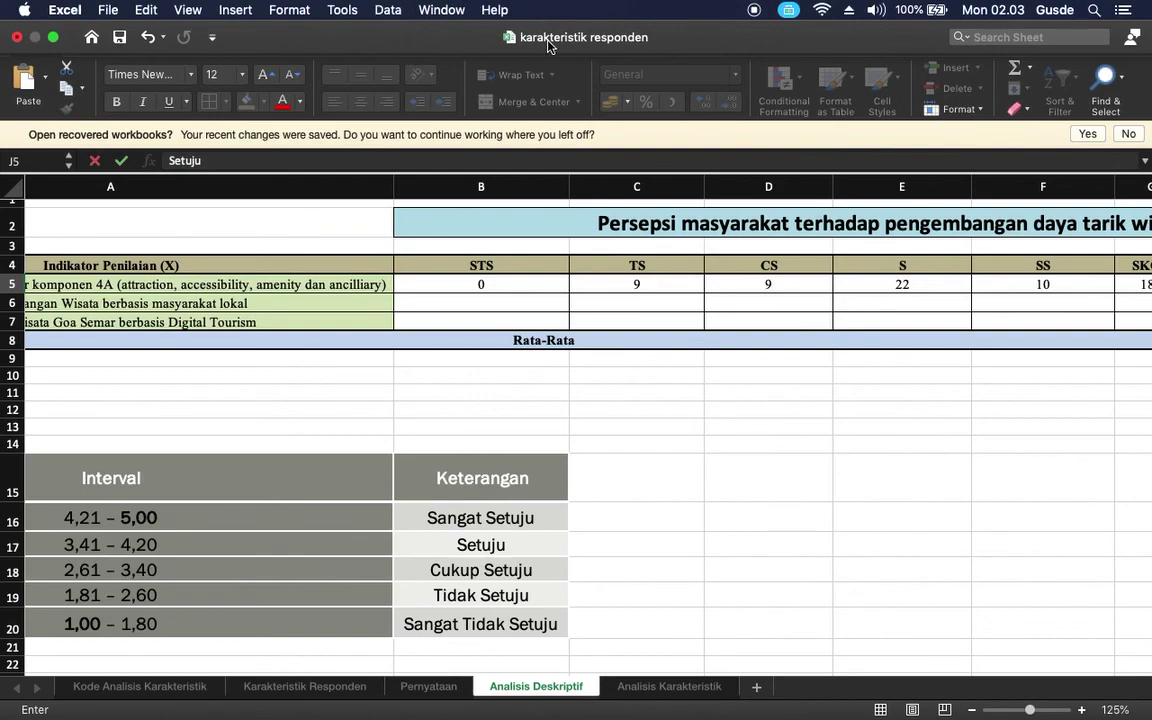